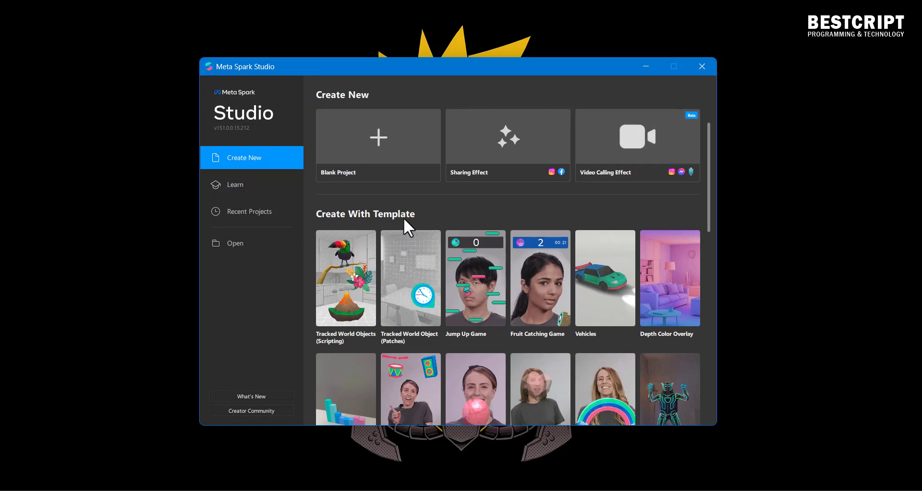
Look through the new-project options and the available effect templates on the start screen
scroll(404, 217, down, 2)
scroll(378, 212, up, 2)
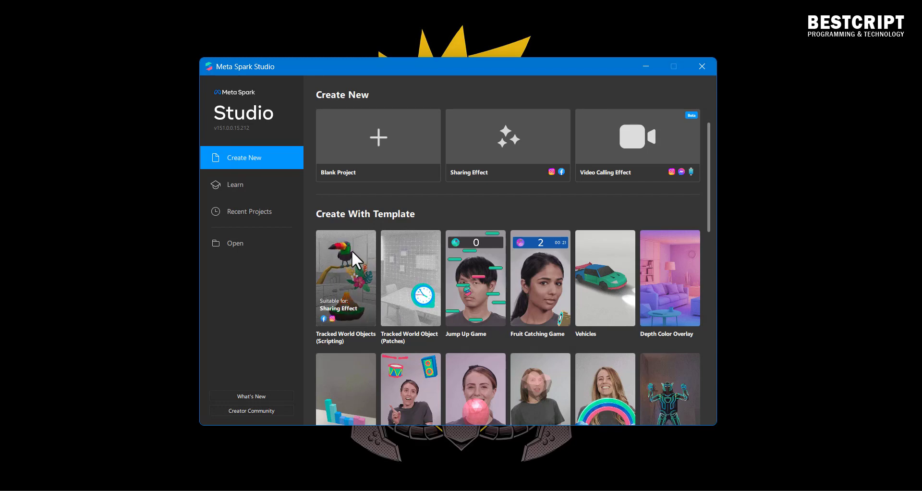
scroll(354, 248, down, 1)
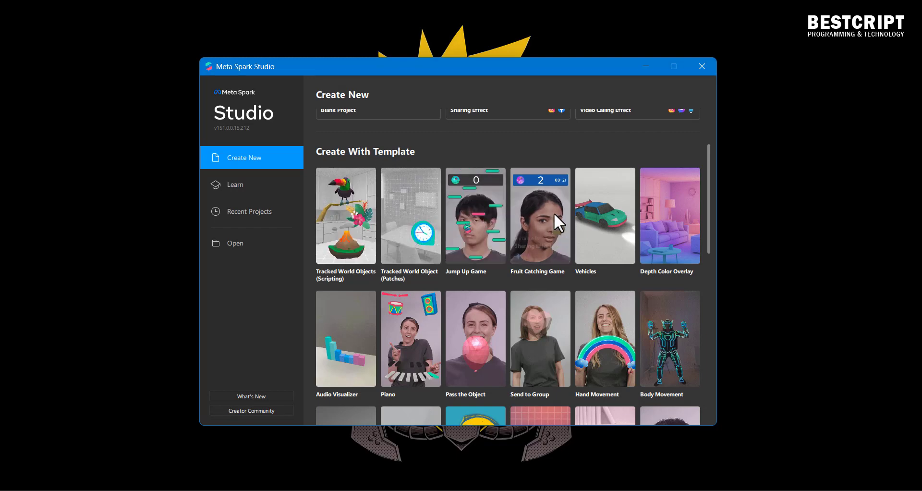
scroll(459, 322, down, 2)
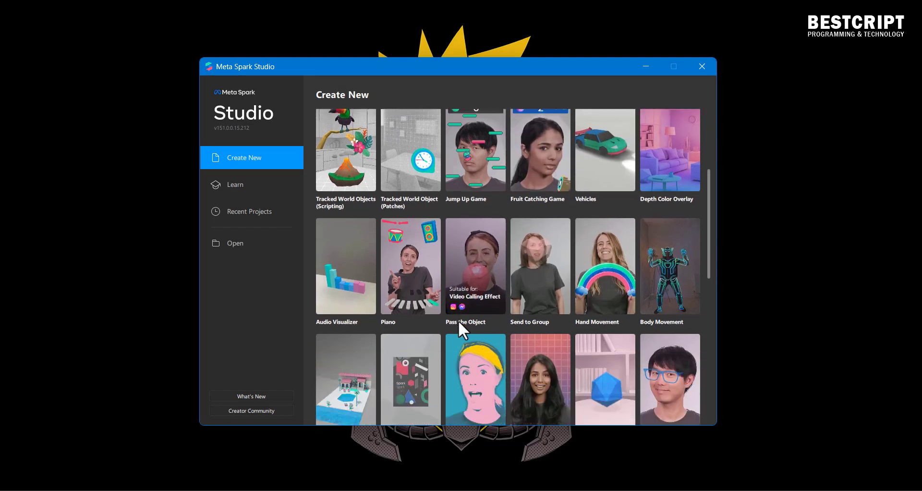
scroll(457, 317, down, 3)
scroll(532, 229, down, 2)
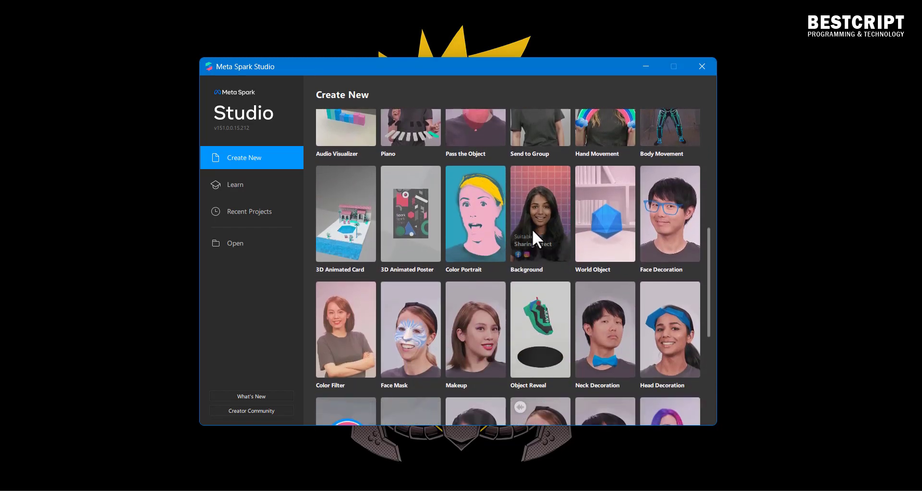
scroll(522, 252, up, 3)
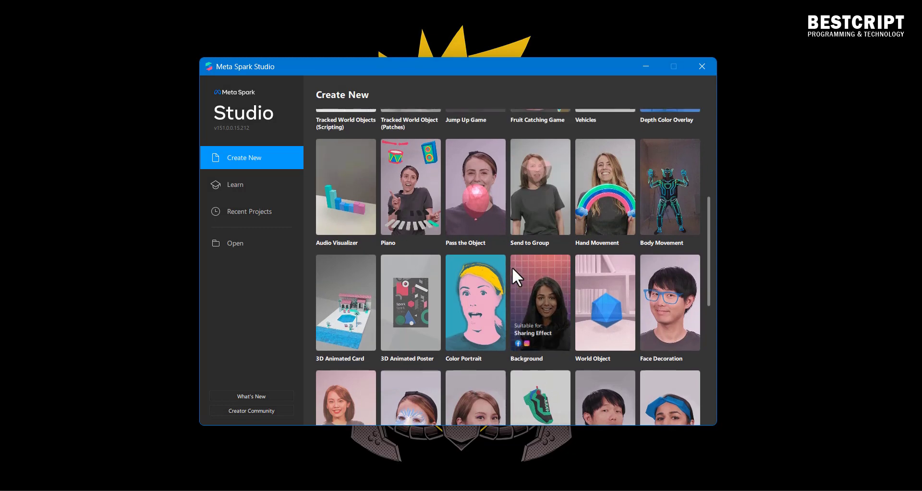
scroll(512, 267, up, 5)
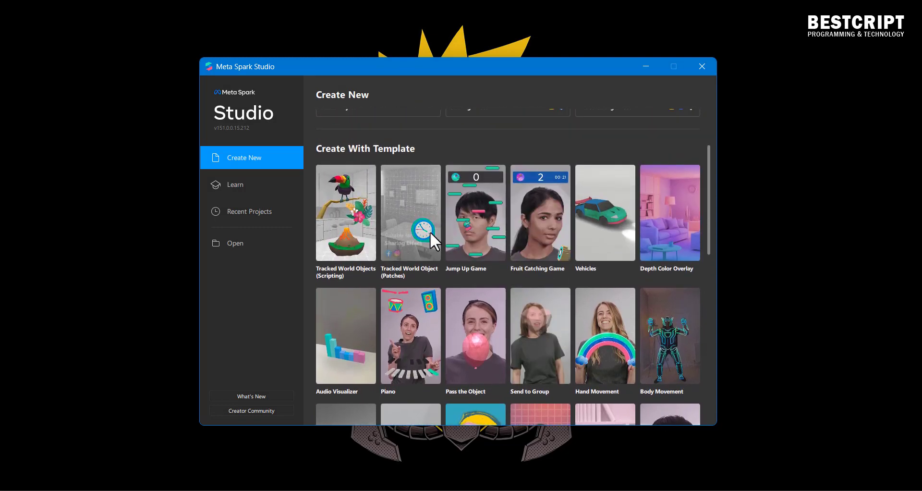
scroll(430, 231, up, 2)
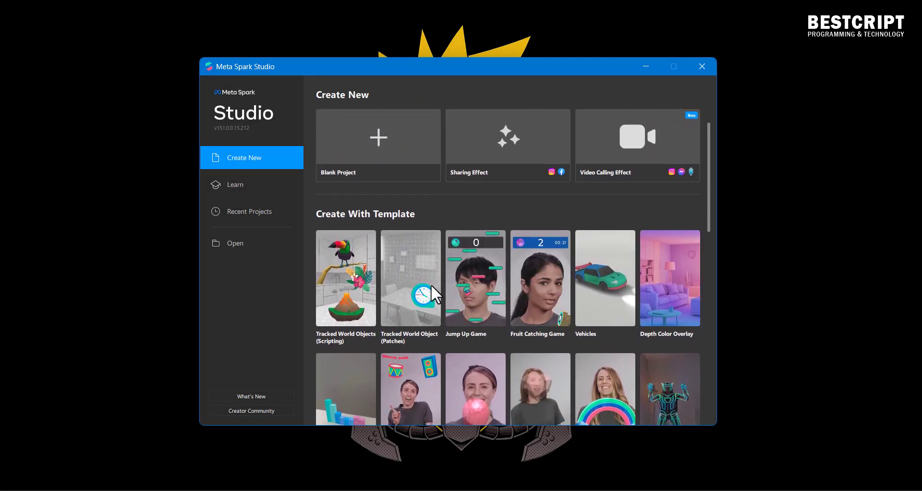
Open the Learn section and browse its tutorials and articles
click(255, 189)
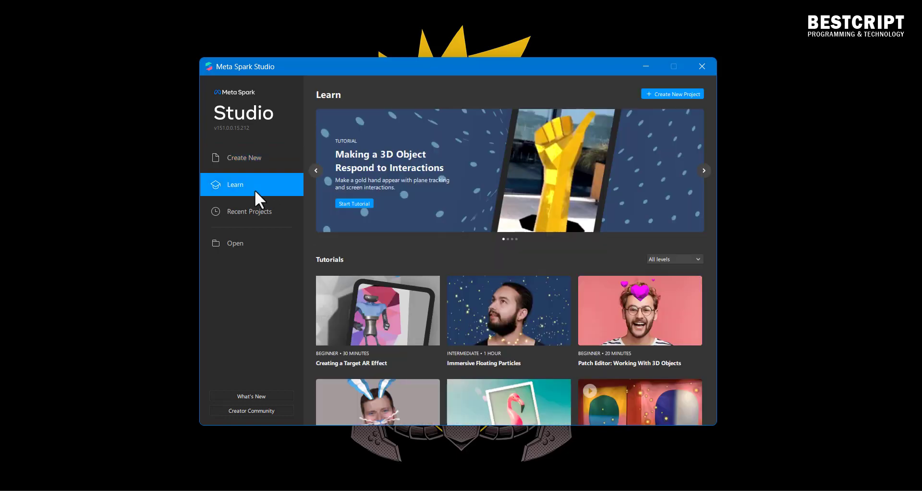
scroll(486, 322, down, 1)
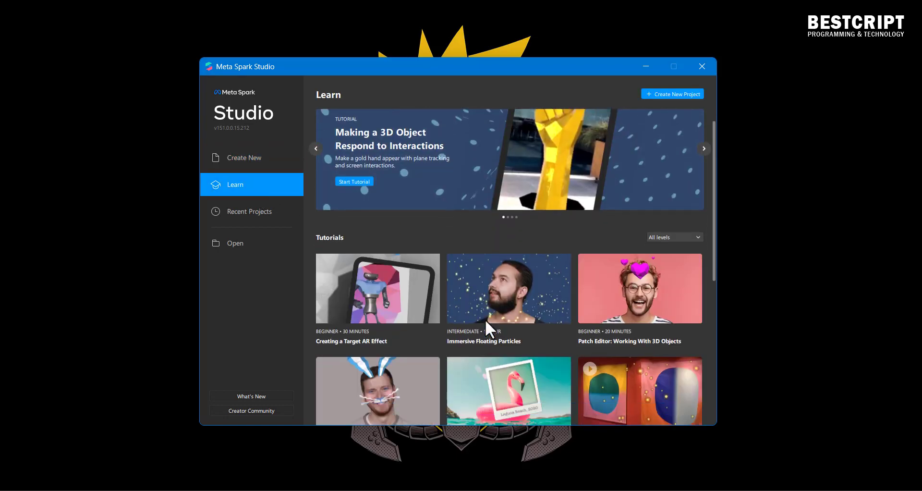
scroll(485, 319, down, 3)
scroll(485, 319, up, 4)
Filter the tutorials to the Beginner level and look through them
click(659, 255)
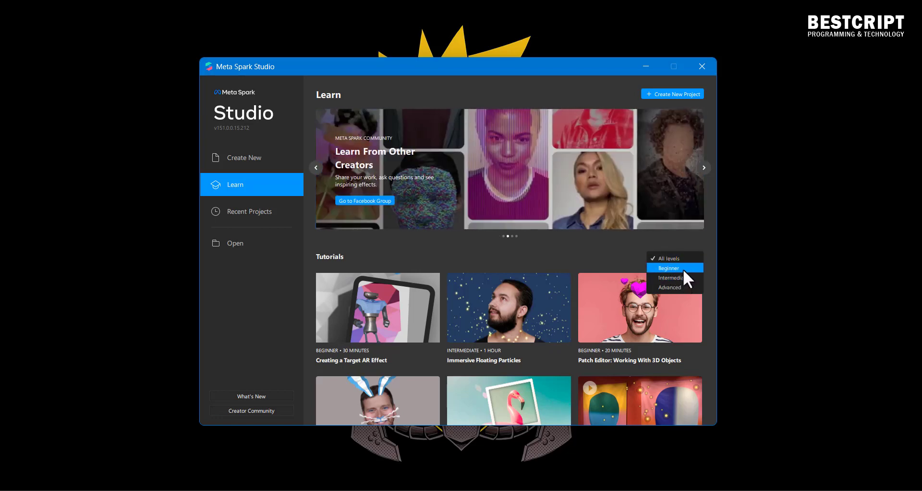
click(683, 269)
scroll(441, 307, down, 3)
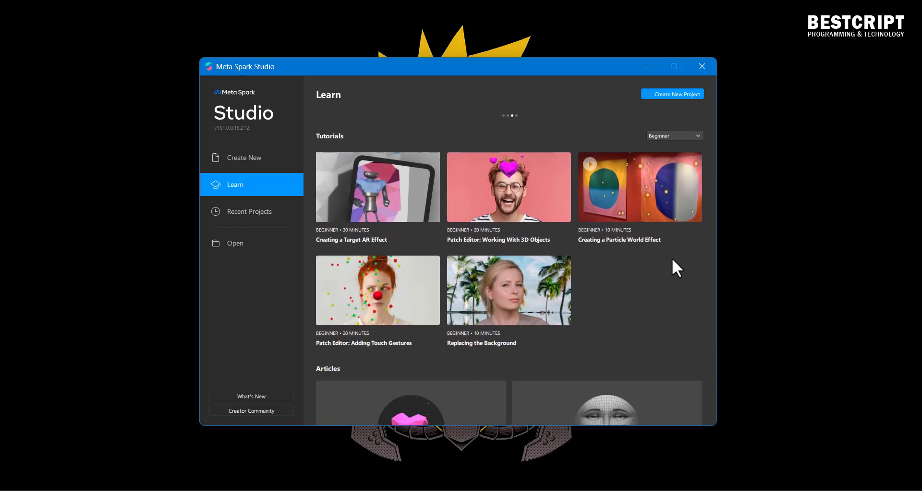
Switch the tutorial filter to the Intermediate level and review the tutorials and articles below
scroll(673, 260, up, 2)
click(679, 195)
click(673, 217)
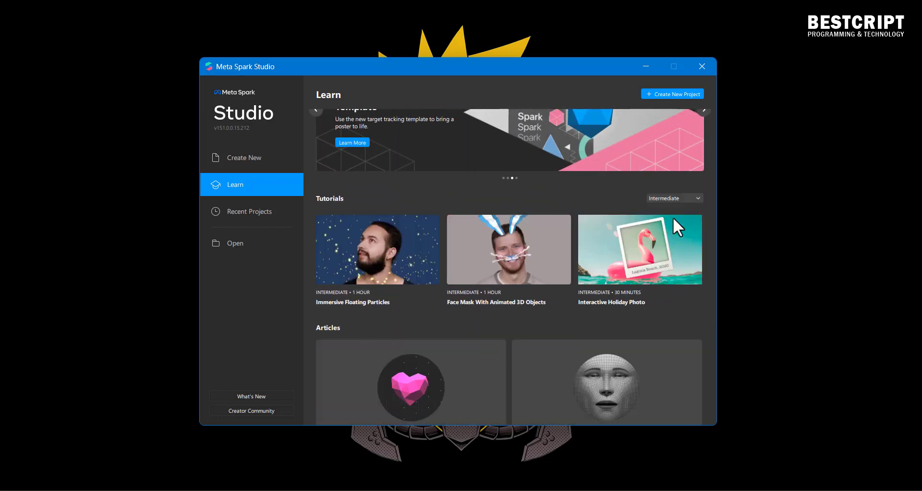
scroll(533, 283, down, 3)
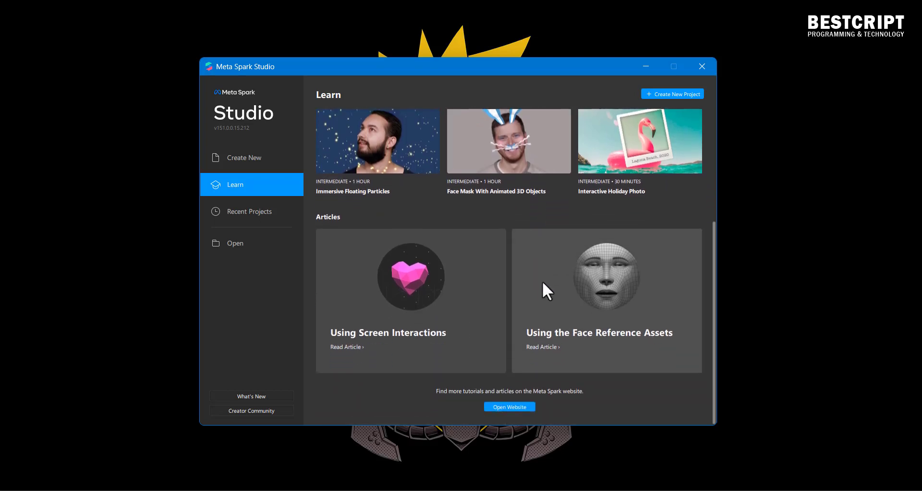
Switch the tutorial filter to the Advanced level and review the listed tutorials
scroll(549, 289, up, 2)
click(665, 175)
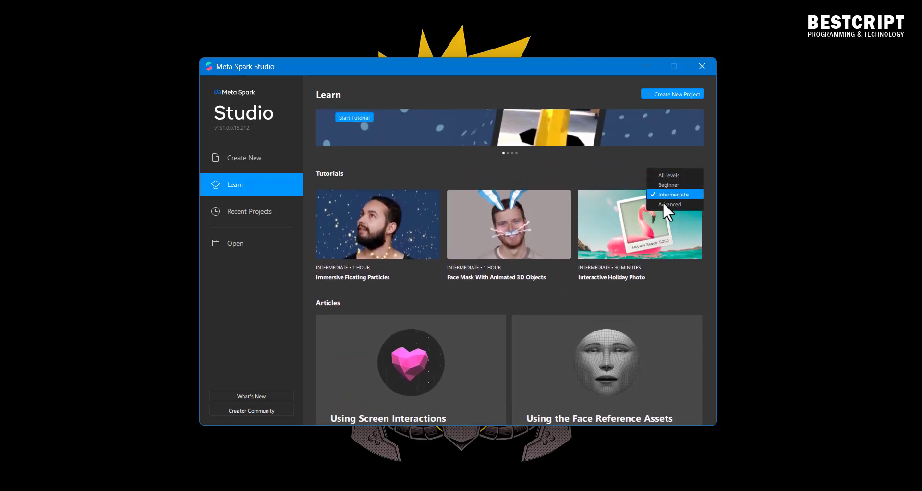
click(663, 203)
scroll(490, 305, down, 2)
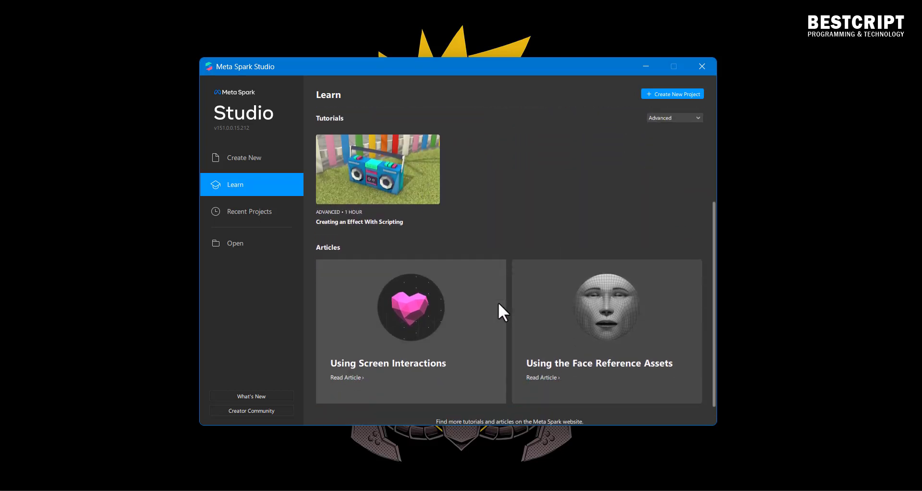
Reset the tutorial filter to All levels
scroll(498, 308, up, 3)
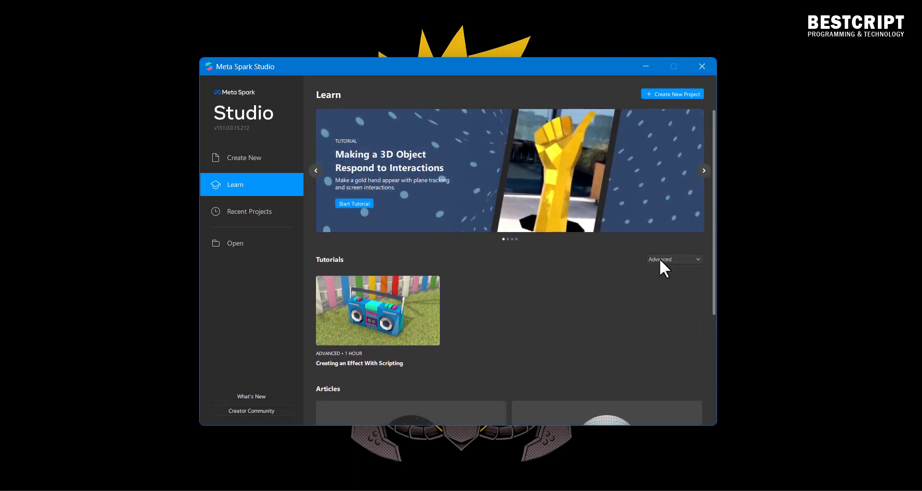
click(664, 262)
click(671, 262)
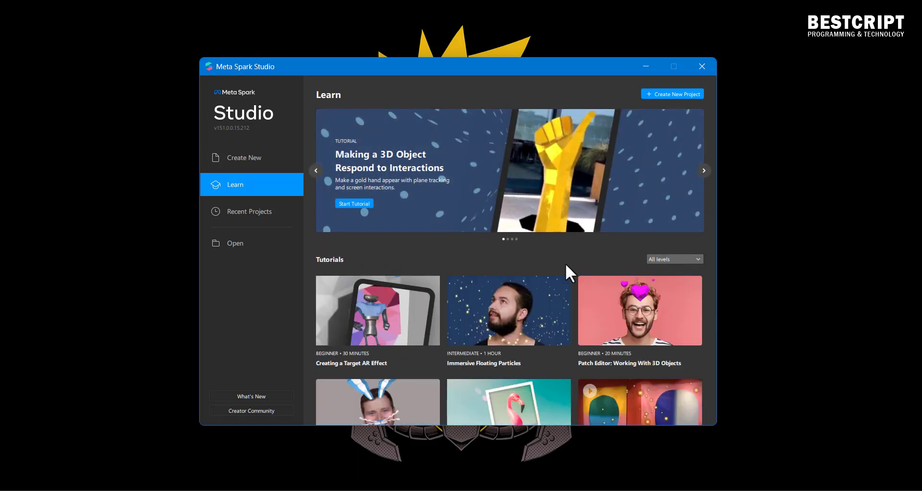
View the recent projects, and bring up the dialog for opening an existing project and dismiss it
click(275, 202)
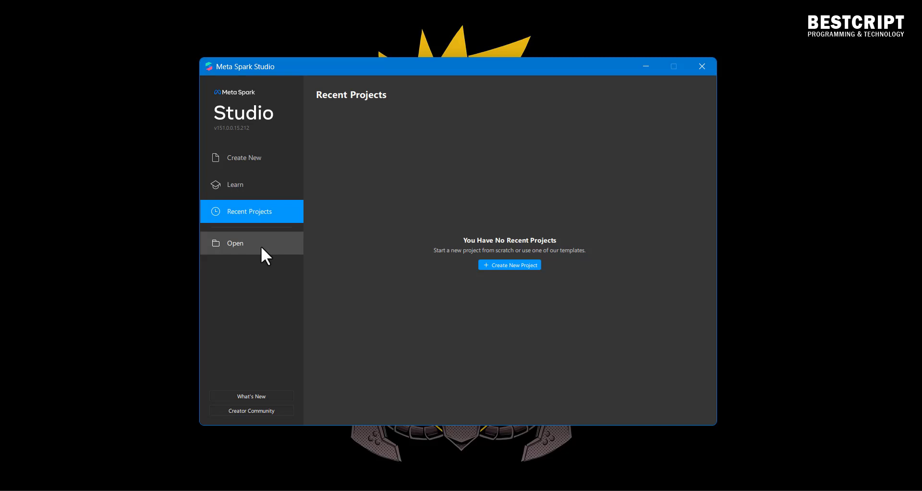
click(284, 243)
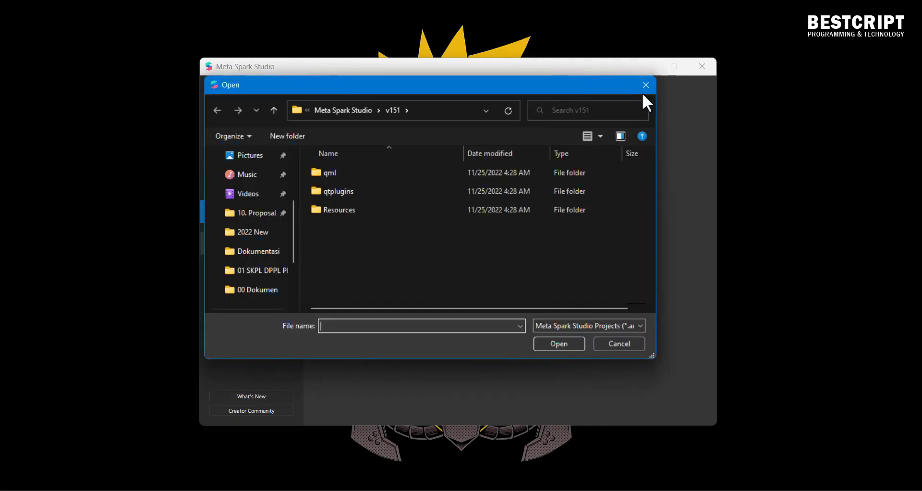
click(646, 85)
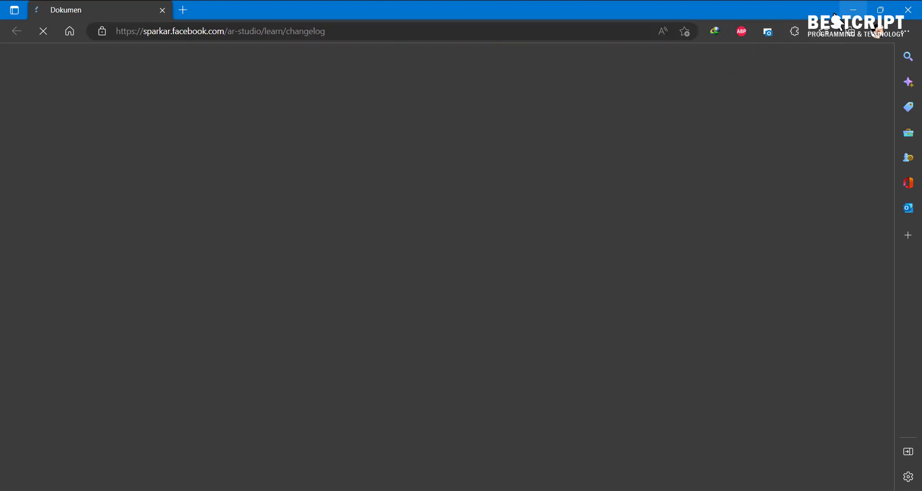
Review the Meta Spark changelog web page, open its Downloads section, and return to the Meta Spark Studio start window
scroll(437, 313, down, 2)
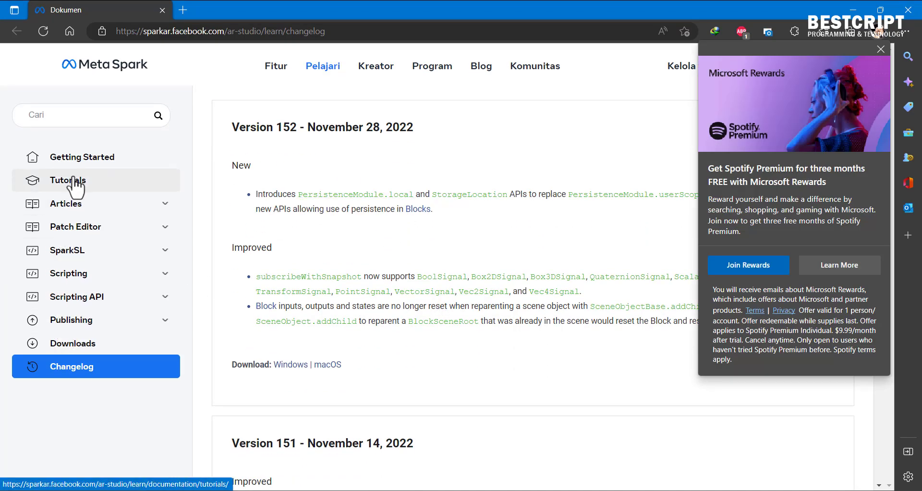
click(77, 227)
click(99, 234)
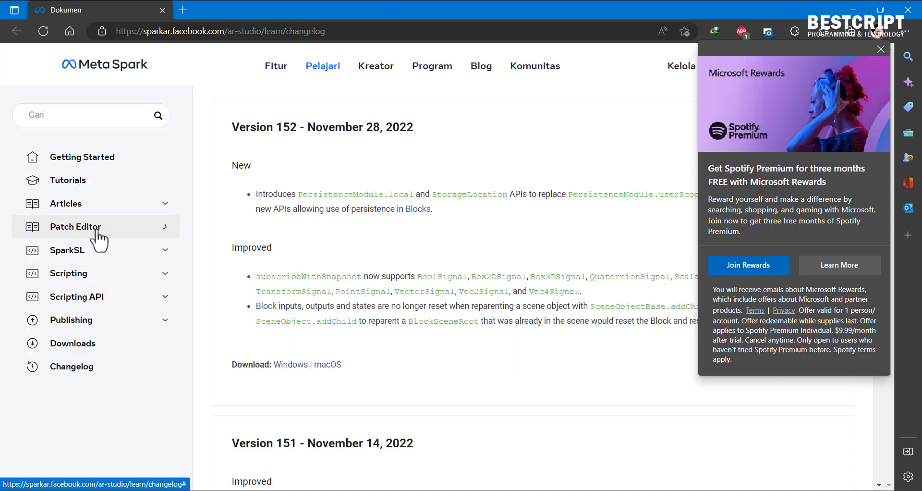
click(90, 349)
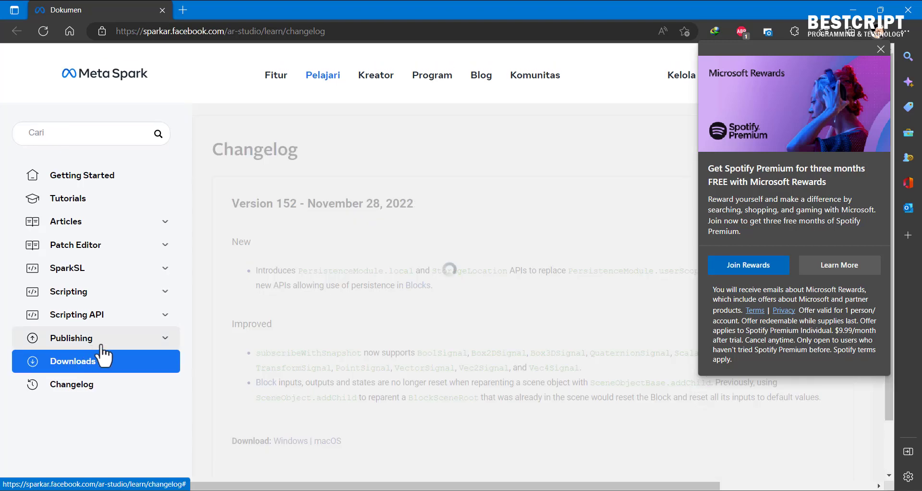
click(853, 9)
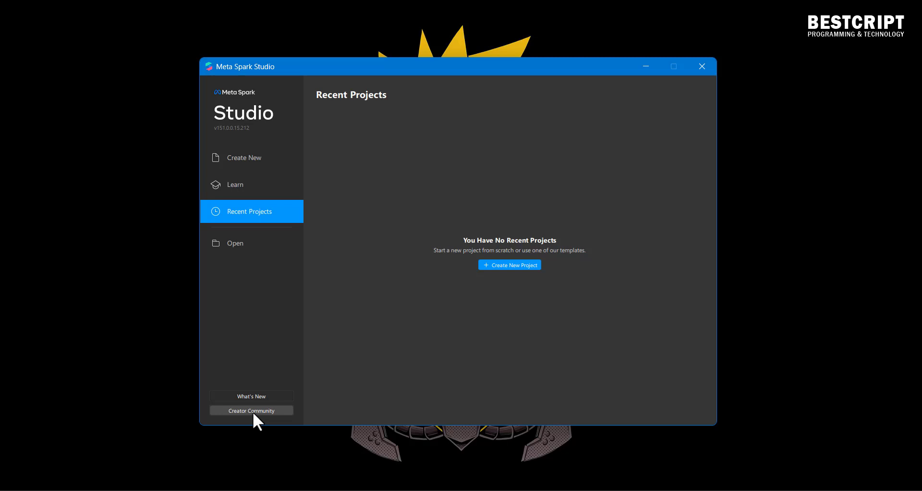
Open the Creator Community group in the browser, look through its posts, and return to Meta Spark Studio
click(253, 411)
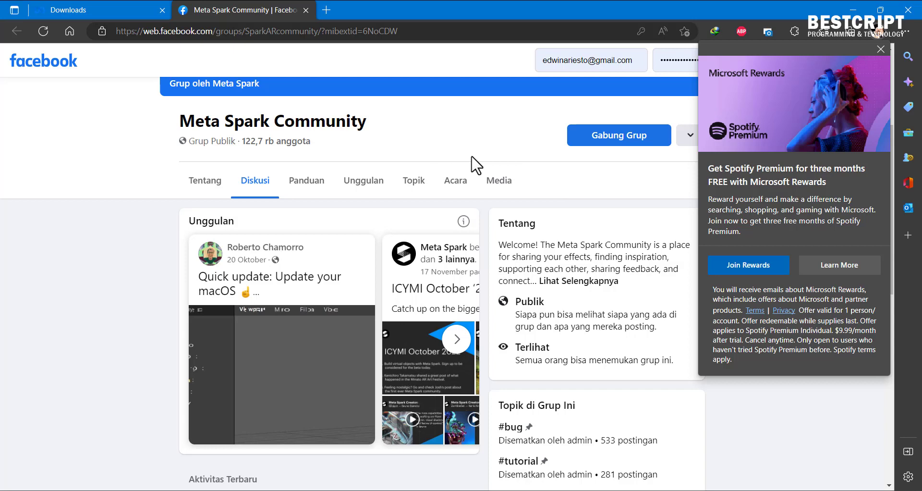
scroll(589, 230, down, 7)
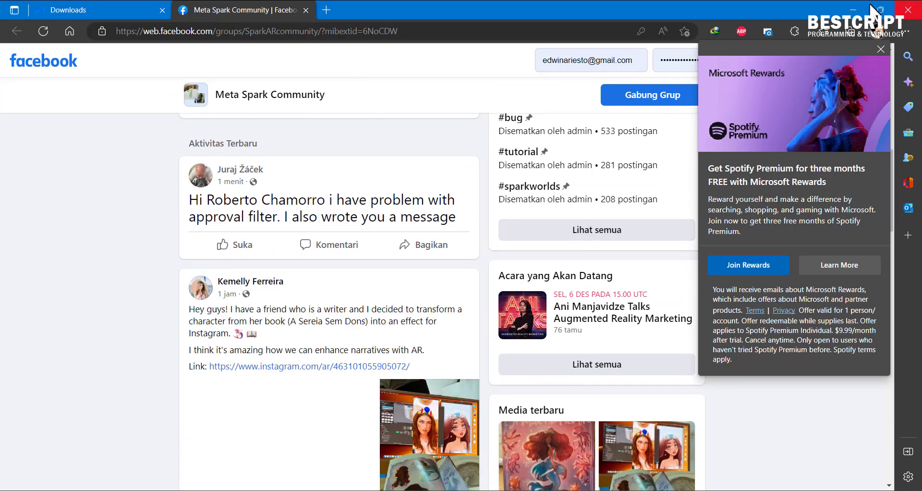
click(853, 9)
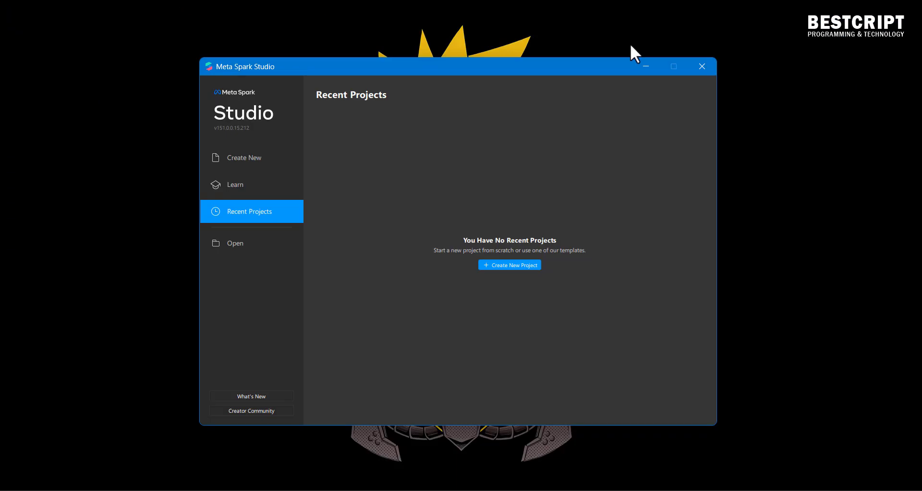
Create a new blank project and maximize its editor window
click(255, 155)
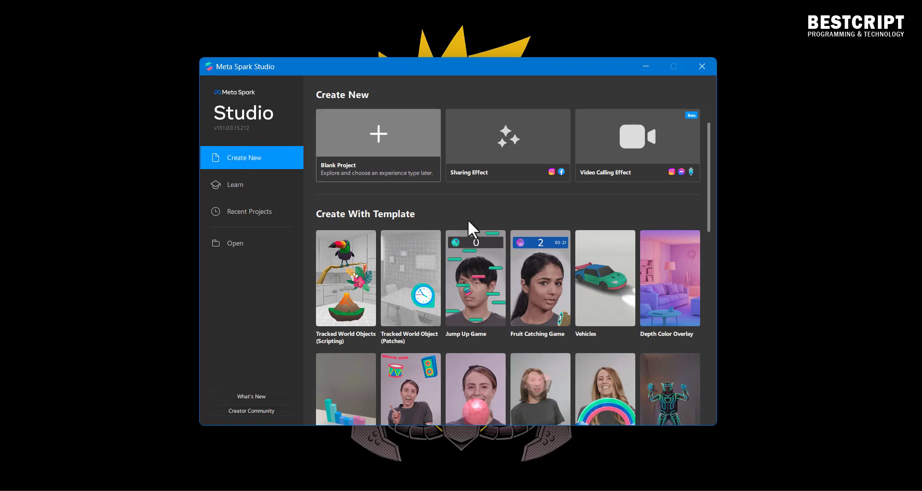
click(384, 136)
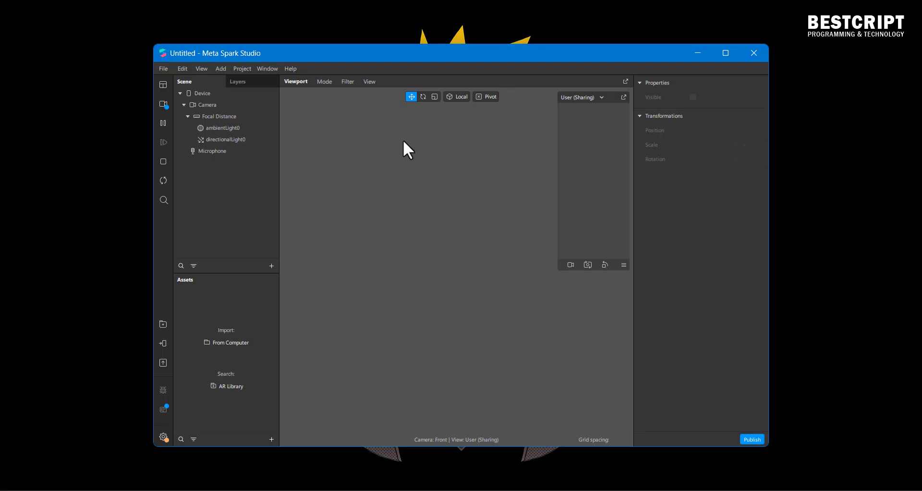
click(726, 53)
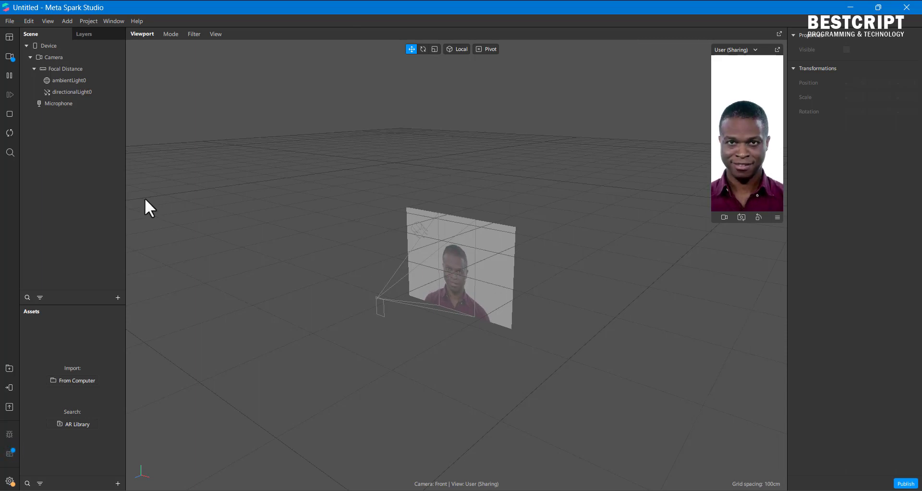
Review the file commands, check for software updates, and reposition the Software Update dialog over the viewport
click(9, 21)
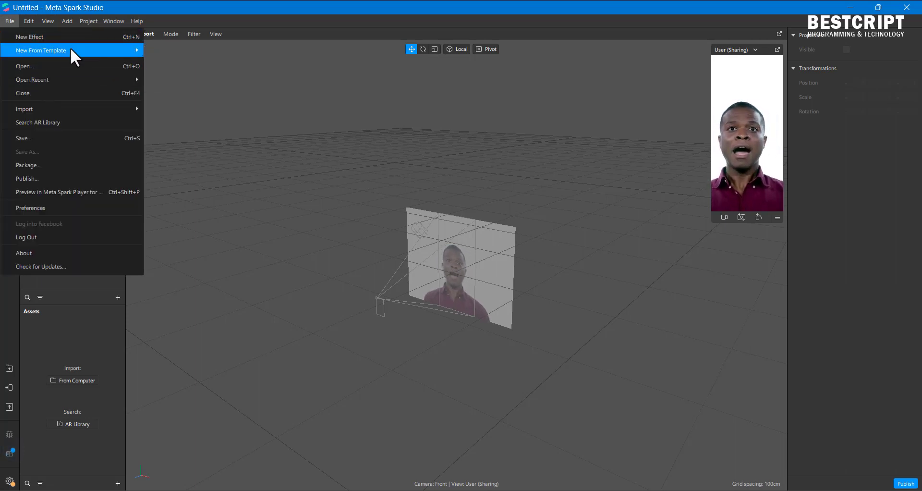
mouse_move(59, 55)
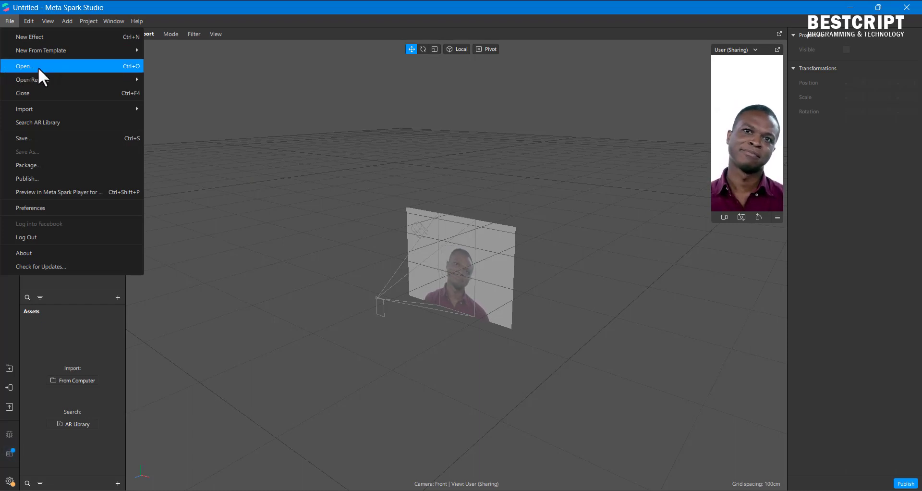
mouse_move(47, 81)
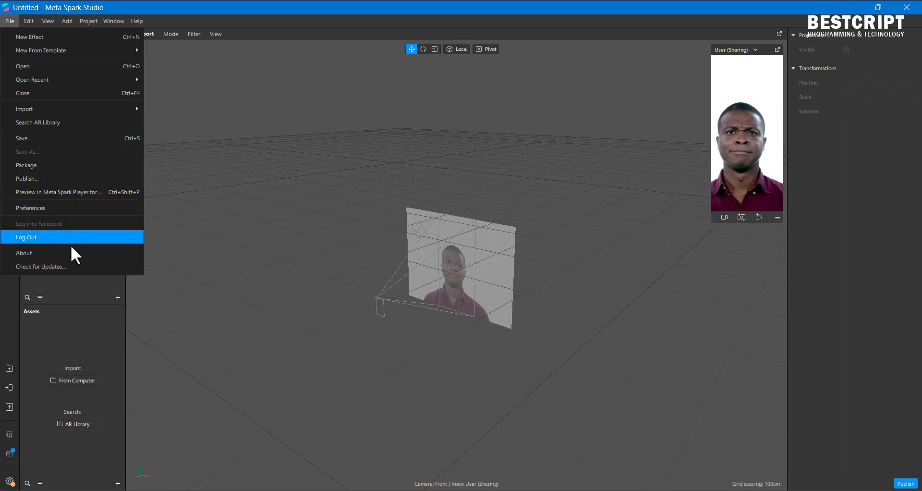
click(86, 266)
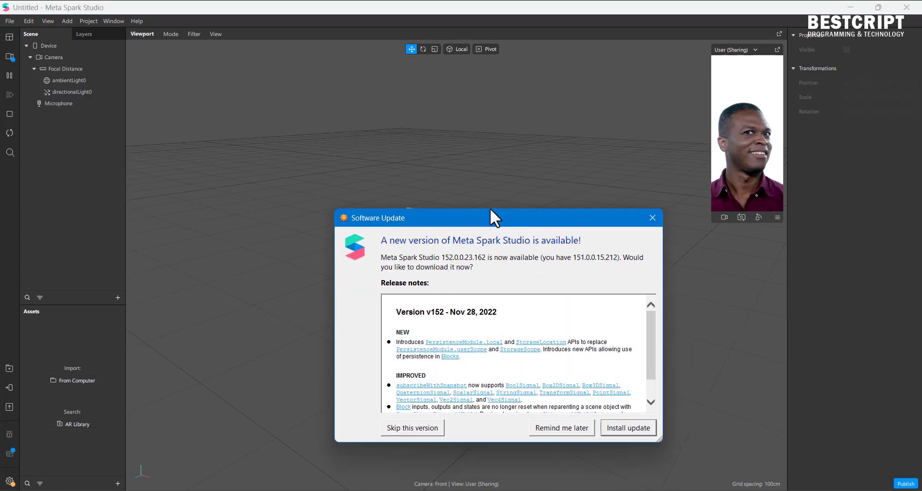
drag(526, 221, 390, 120)
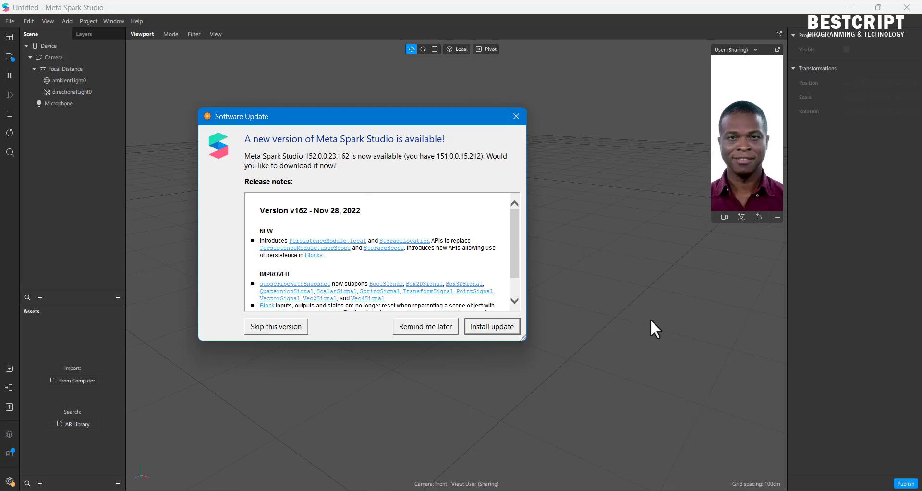
Dismiss the Software Update dialog without installing, and look over the project's edit commands
click(514, 119)
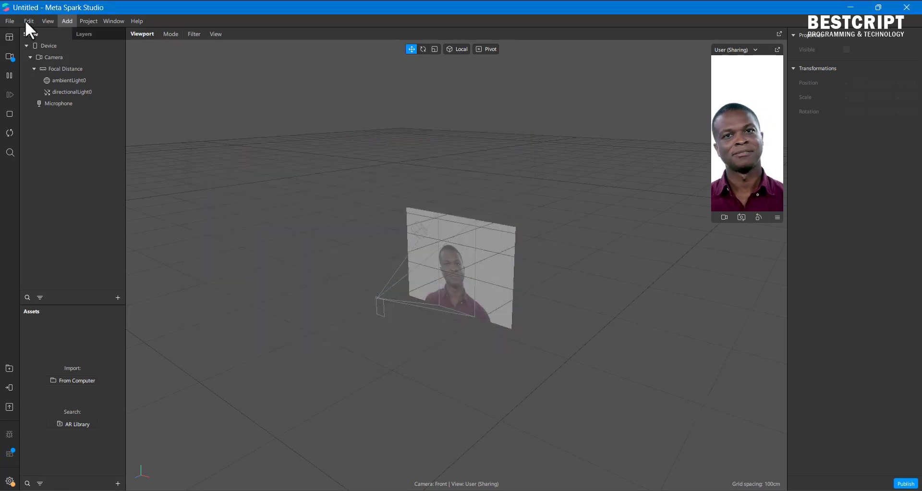
click(25, 20)
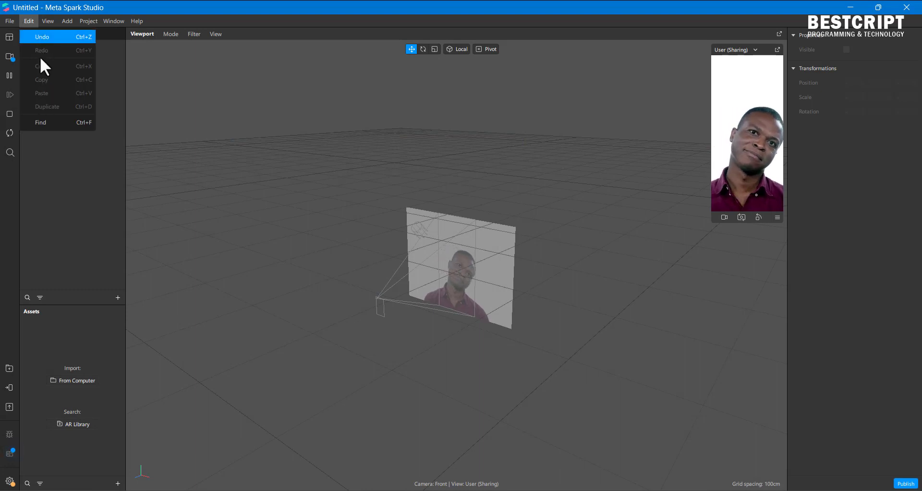
Switch the viewport to editing 2D objects, and return it to editing 3D objects
click(50, 19)
click(50, 19)
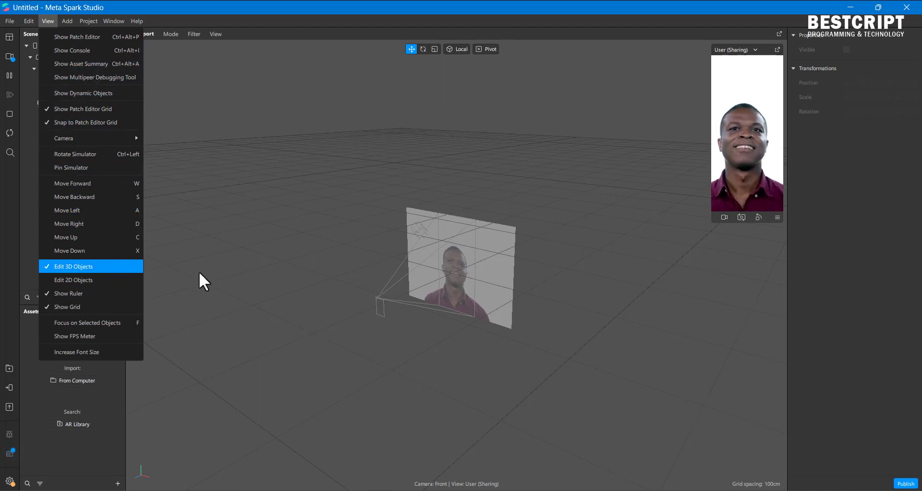
click(77, 279)
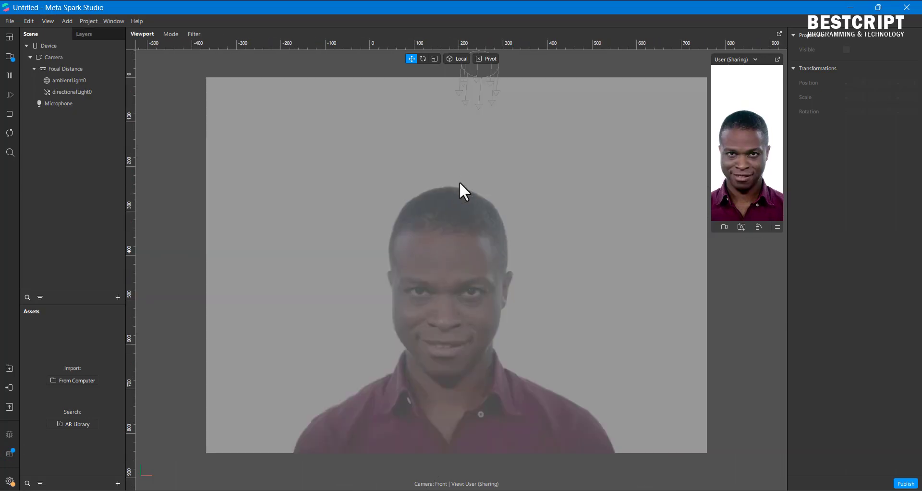
click(49, 21)
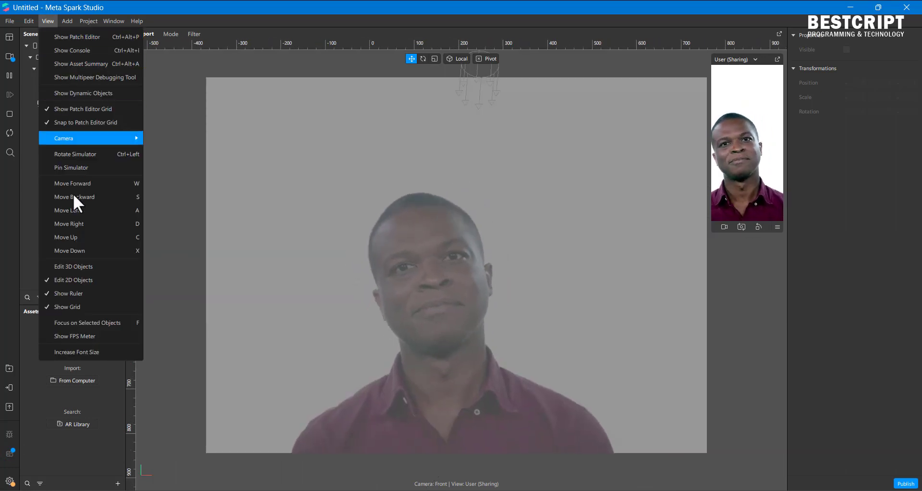
click(76, 266)
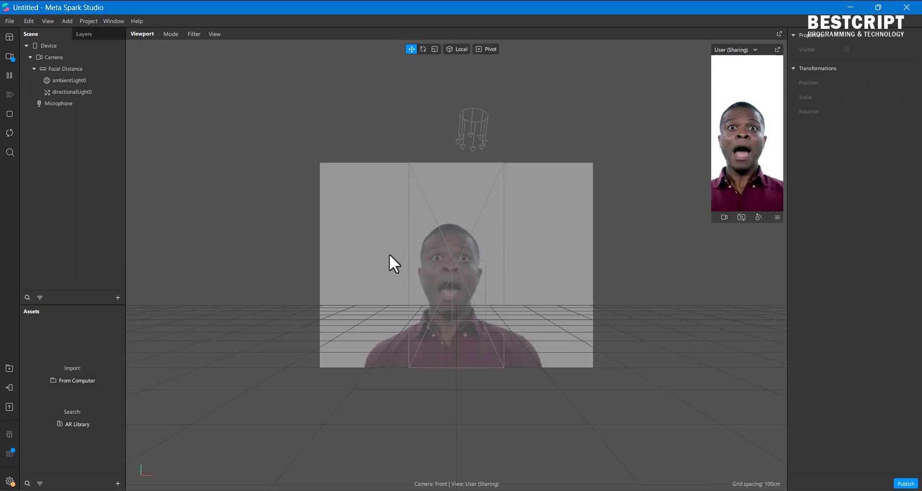
Review the commands for adding objects, managing the project and window, getting help, and showing extra editor tools
click(52, 22)
mouse_move(67, 20)
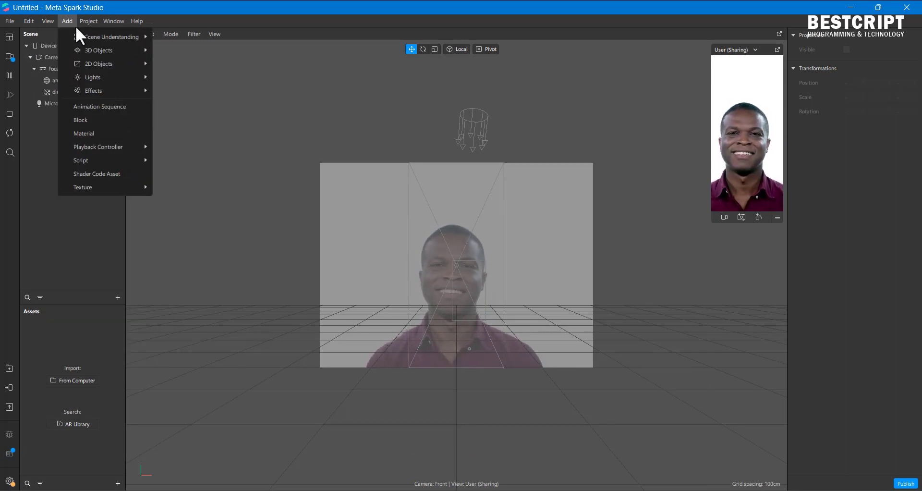
mouse_move(89, 37)
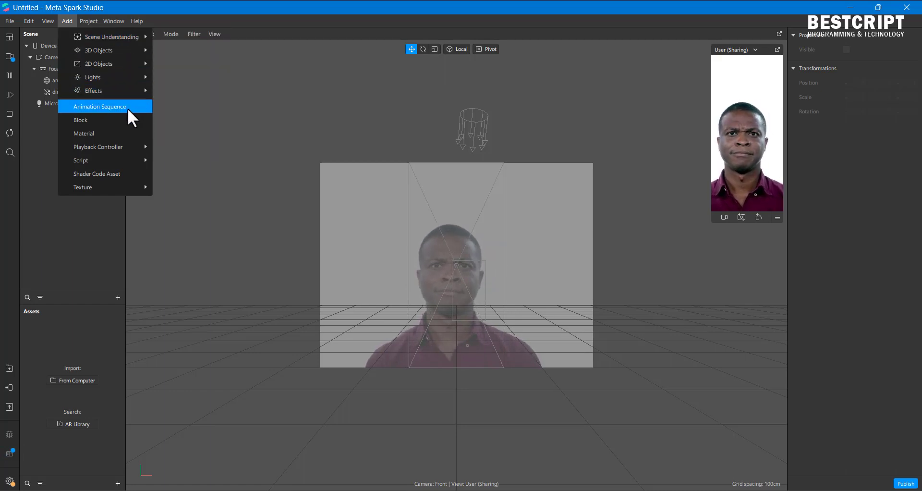
mouse_move(121, 147)
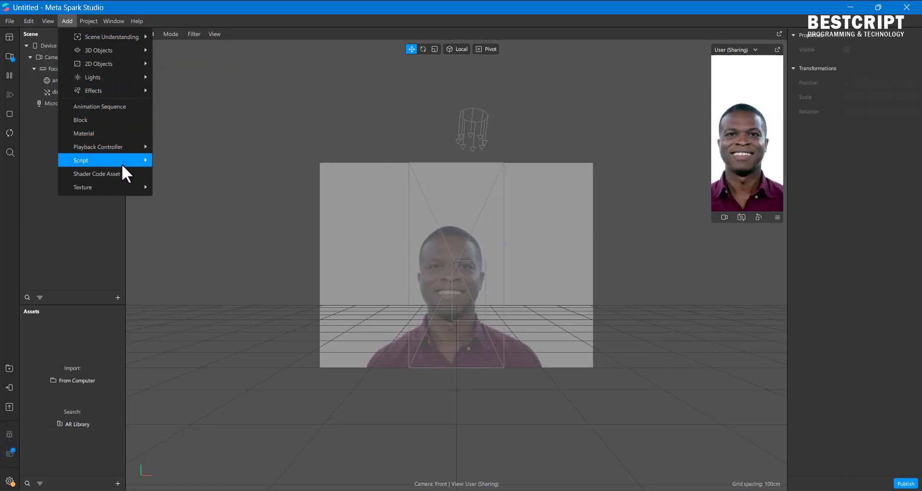
mouse_move(123, 163)
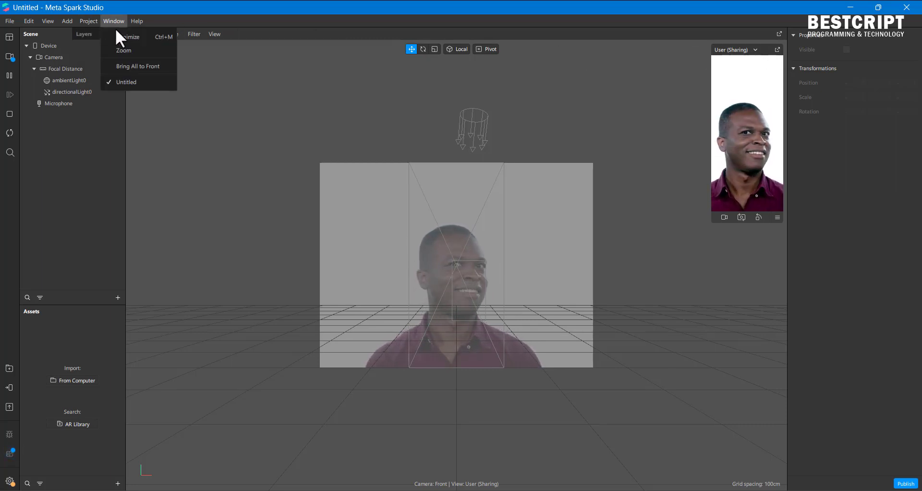
mouse_move(137, 21)
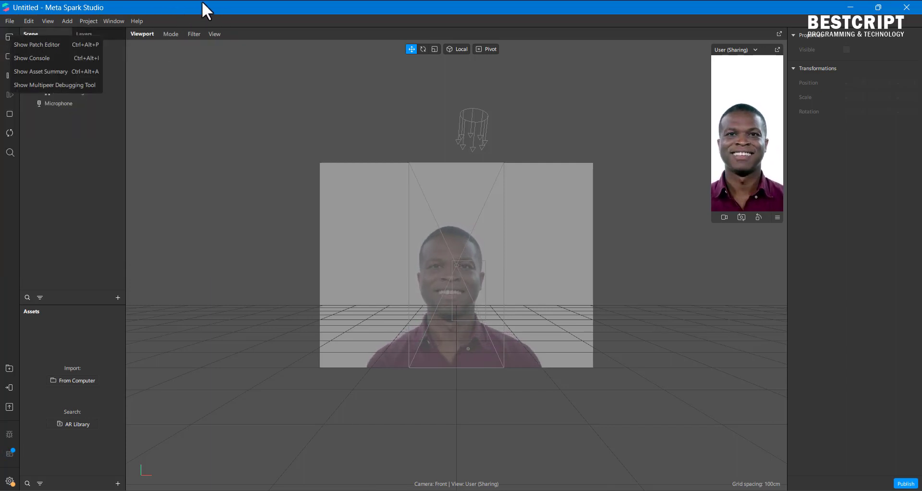
click(91, 149)
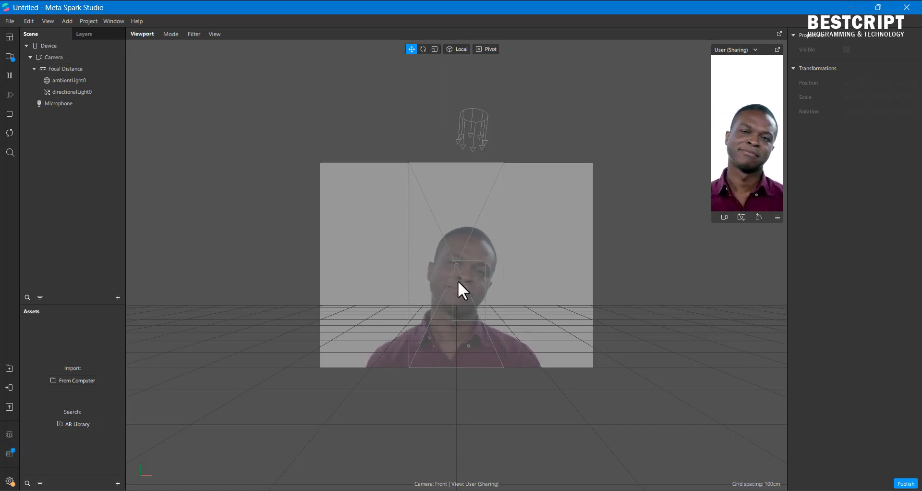
Inspect the properties of layer0 in the project's layers, and show and hide the layer search field
drag(470, 290, 365, 289)
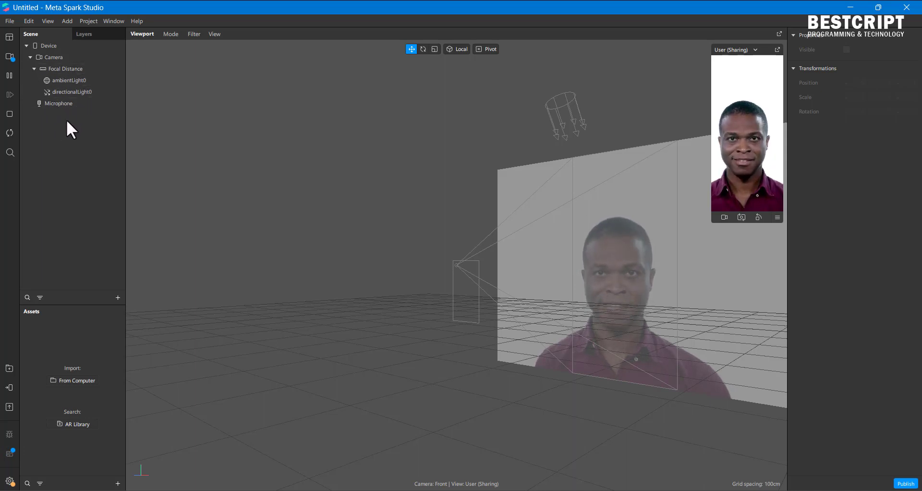
click(88, 32)
click(40, 44)
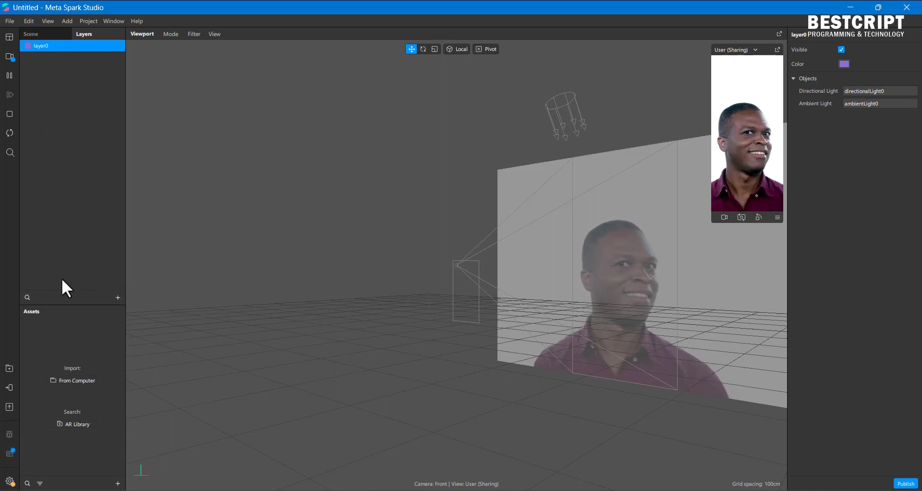
click(27, 297)
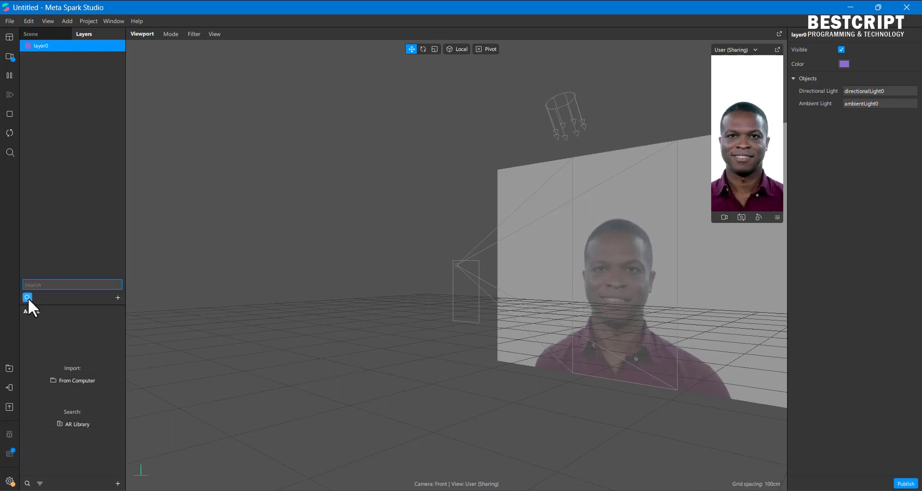
click(28, 298)
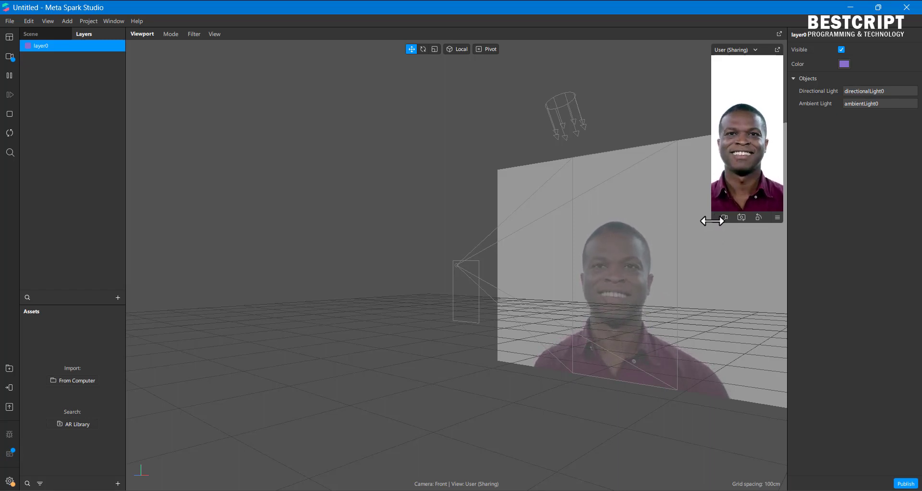
Enlarge the simulator preview to about twice its size, and return to the scene's object hierarchy
drag(710, 223, 644, 232)
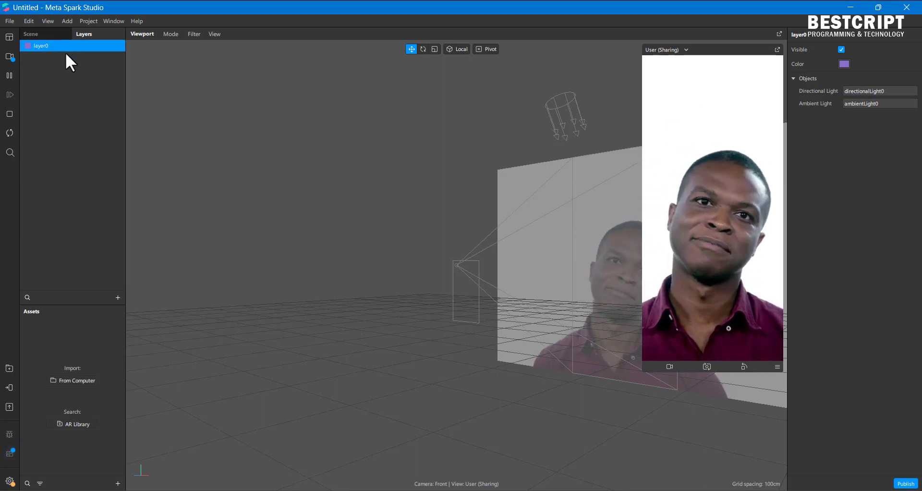
click(50, 34)
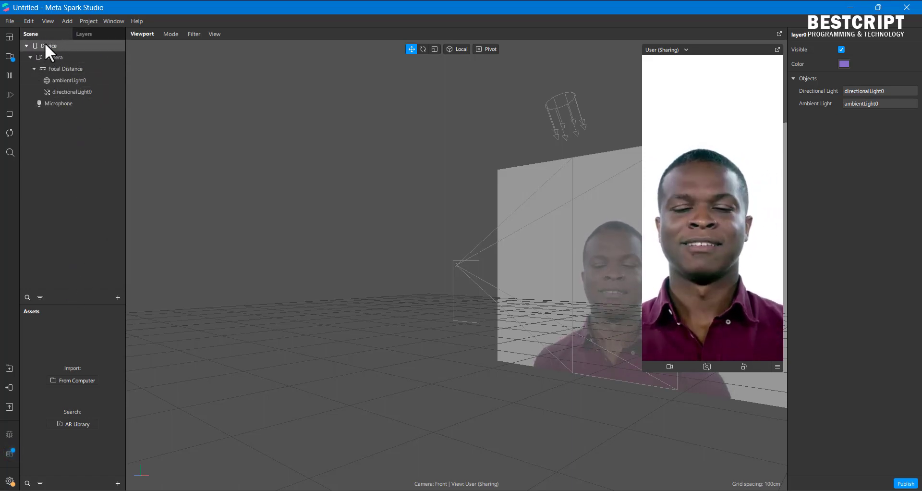
Browse the objects available for the scene, from Face Tracker to Particle System, and close the list without inserting anything
click(118, 295)
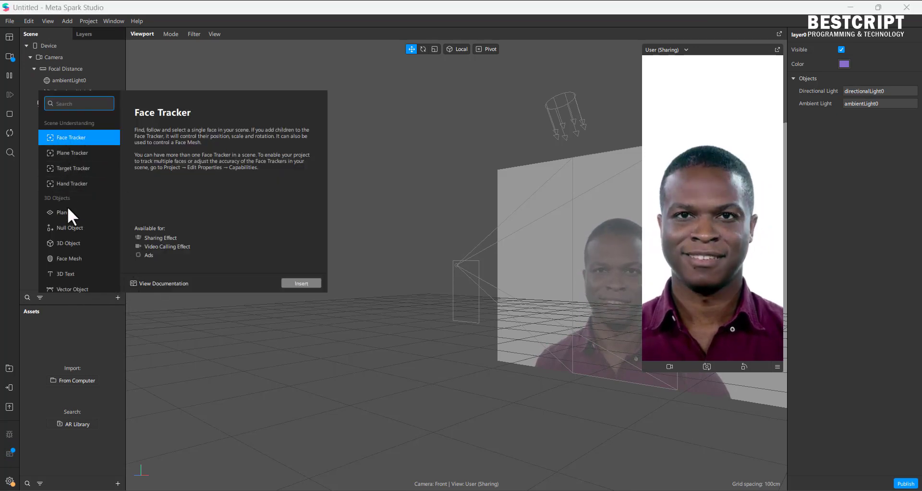
scroll(68, 244, down, 3)
scroll(62, 192, down, 3)
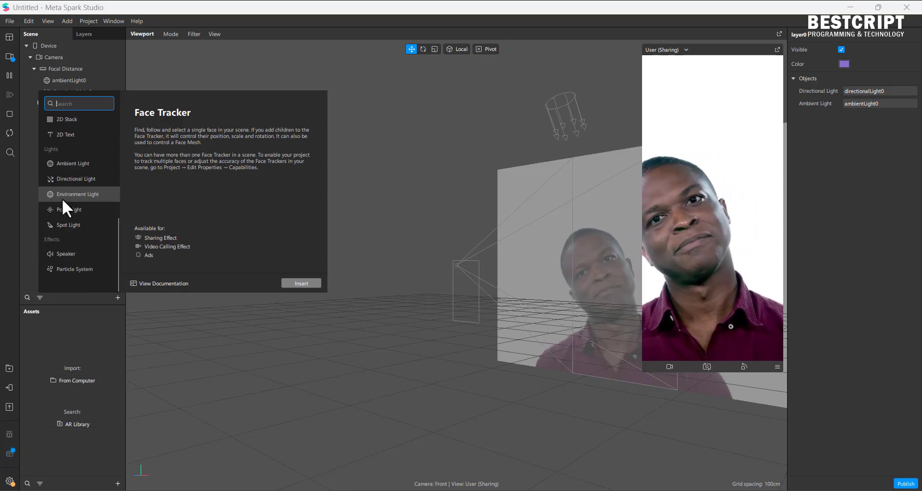
click(118, 299)
click(119, 299)
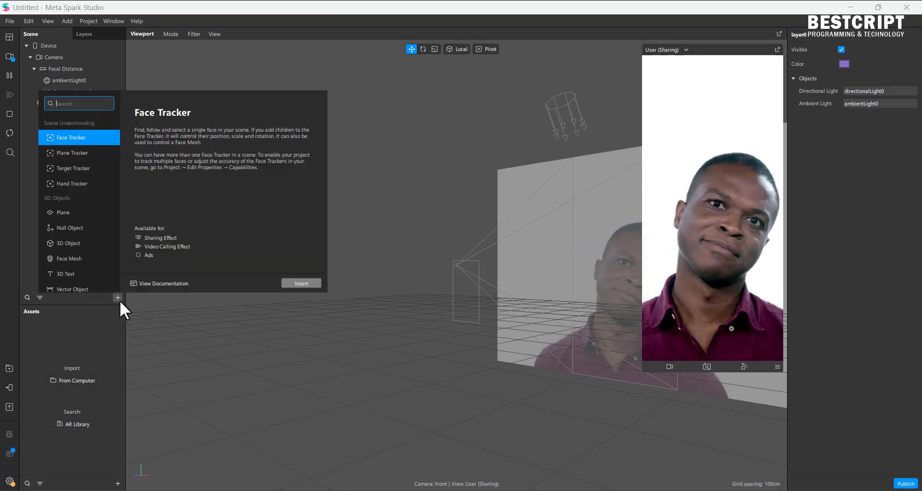
click(367, 144)
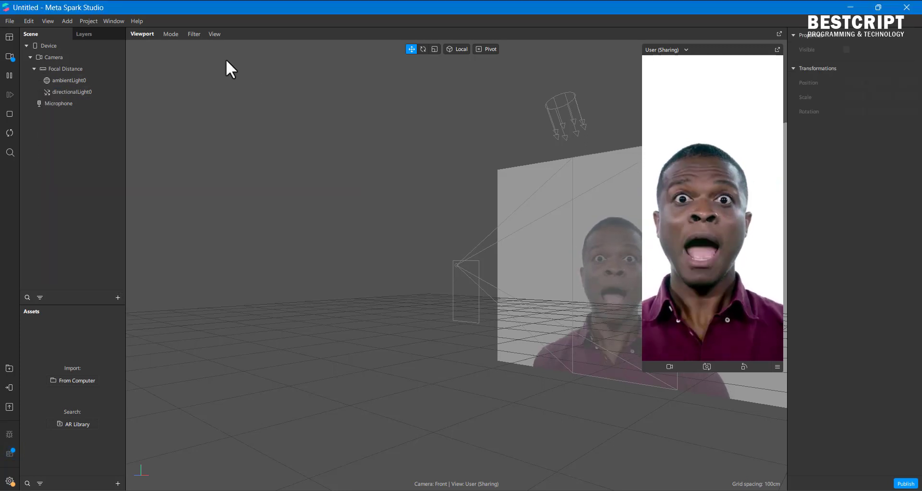
Look over the Speaker and Particle System effects among the add commands without adding either
click(67, 21)
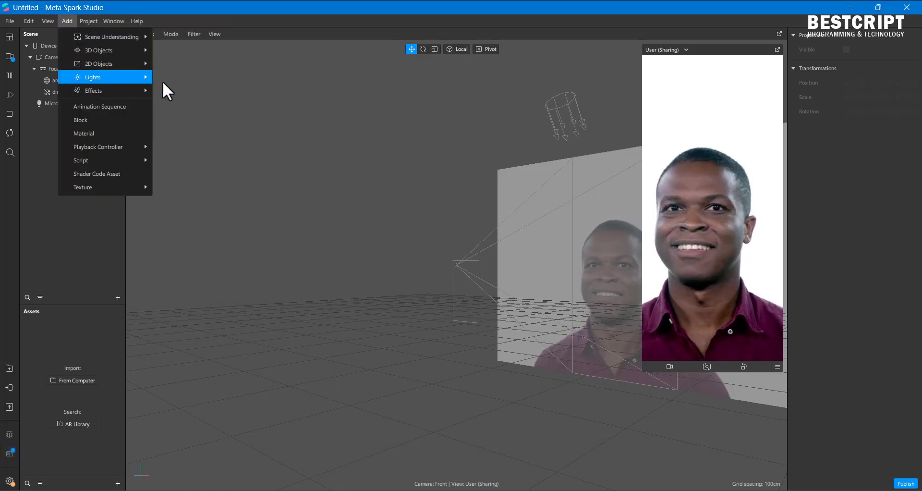
mouse_move(120, 92)
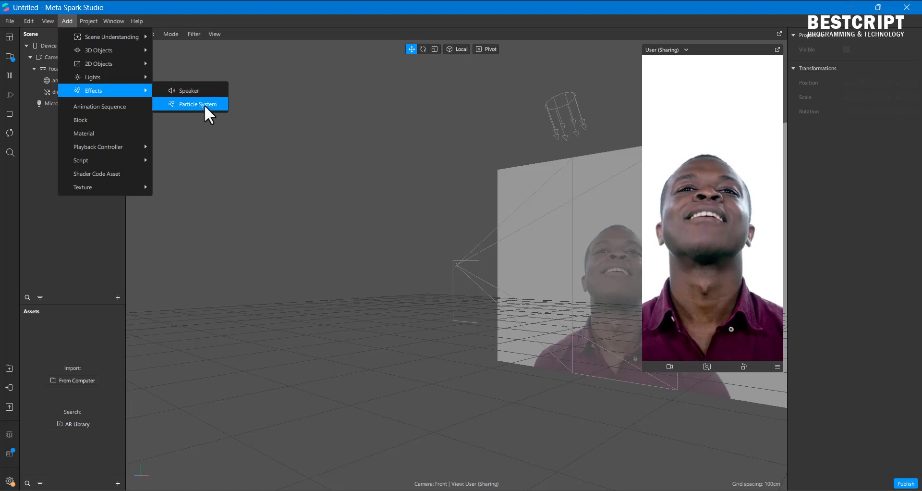
click(264, 92)
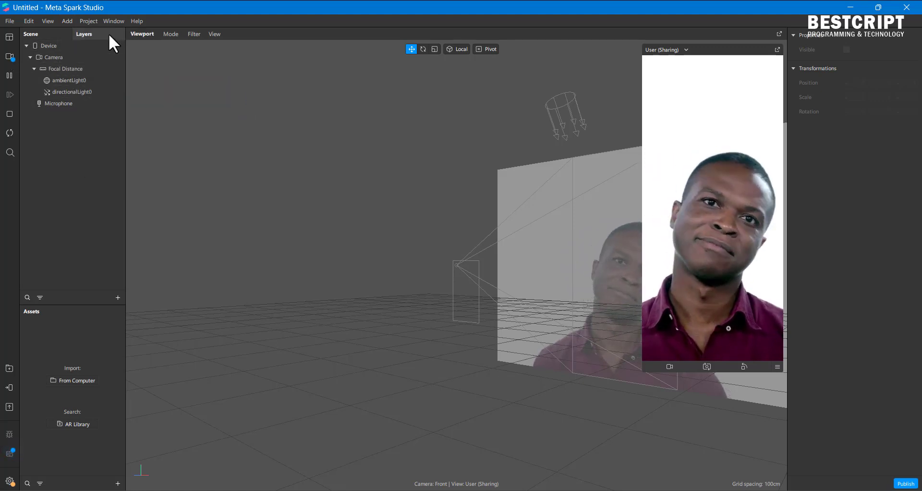
Open the AR Library, browse its 3D Objects category down to the Sketchfab assets, and close the library
click(77, 423)
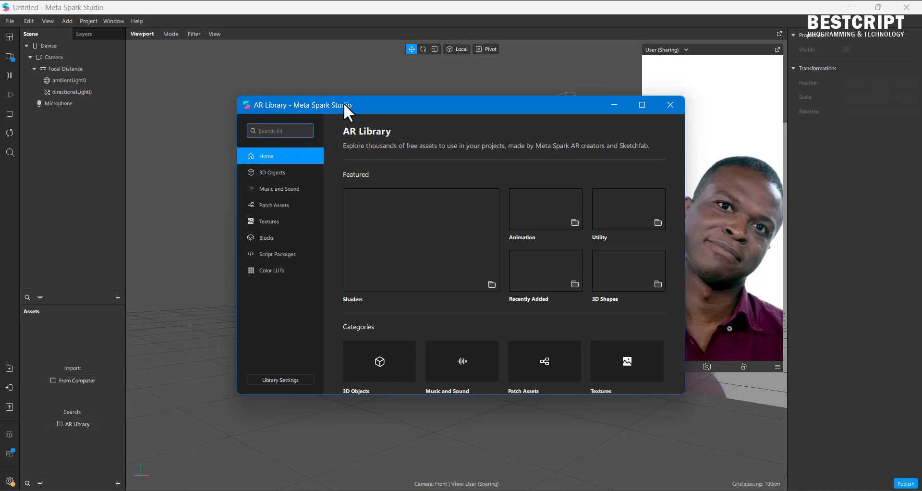
drag(347, 106, 277, 81)
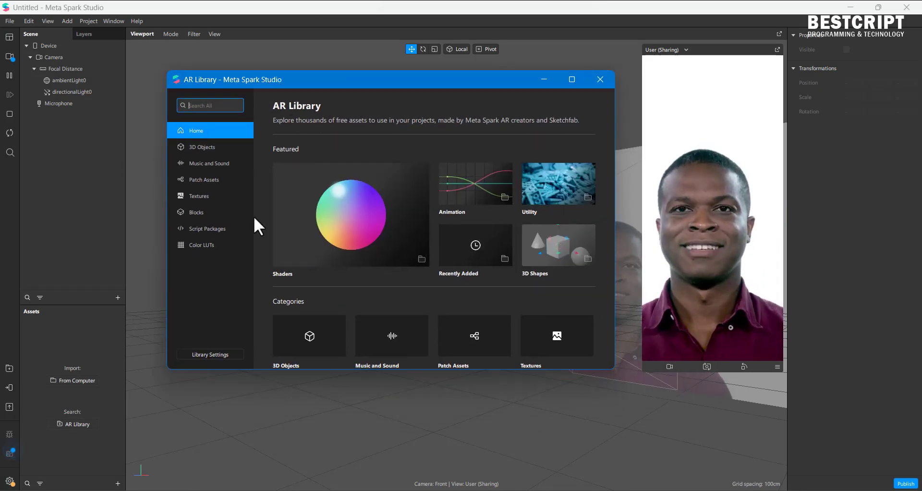
click(212, 147)
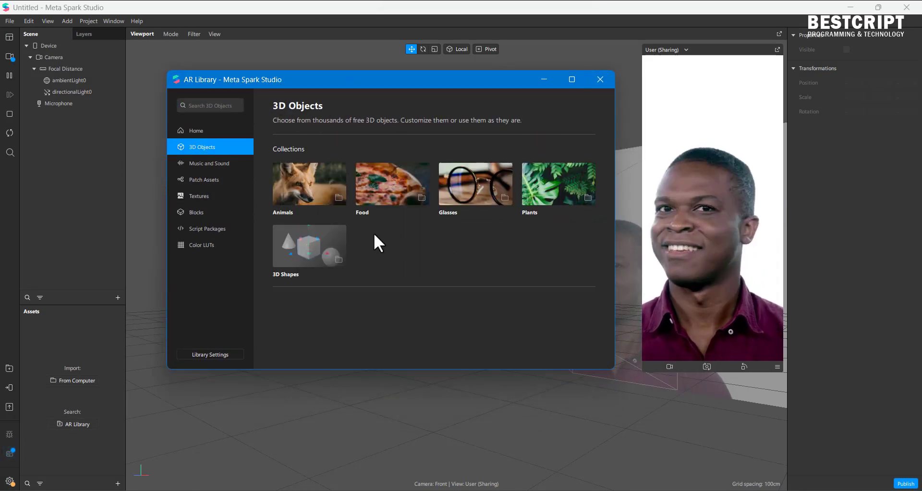
scroll(382, 301, down, 1)
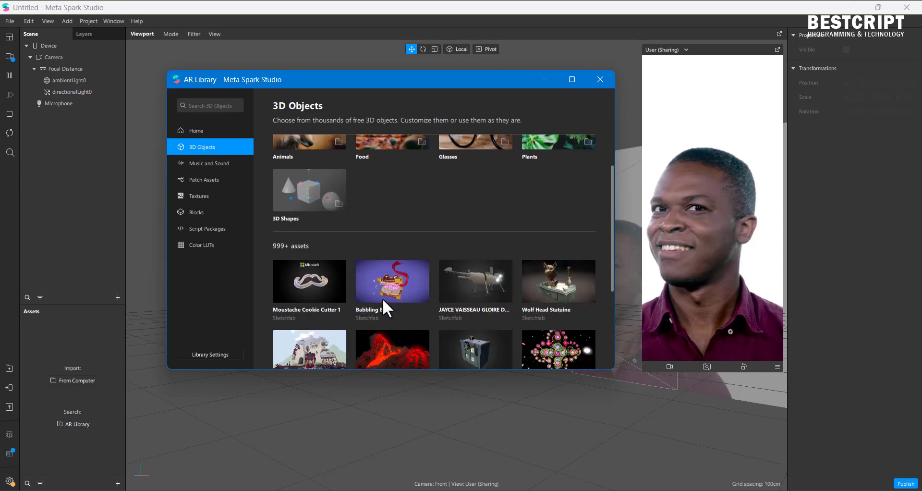
scroll(396, 295, down, 3)
drag(515, 86, 421, 136)
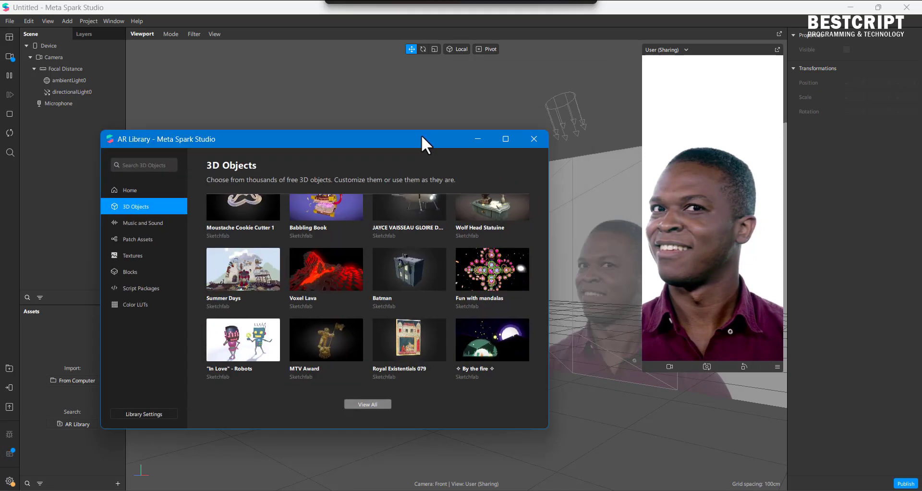
click(534, 143)
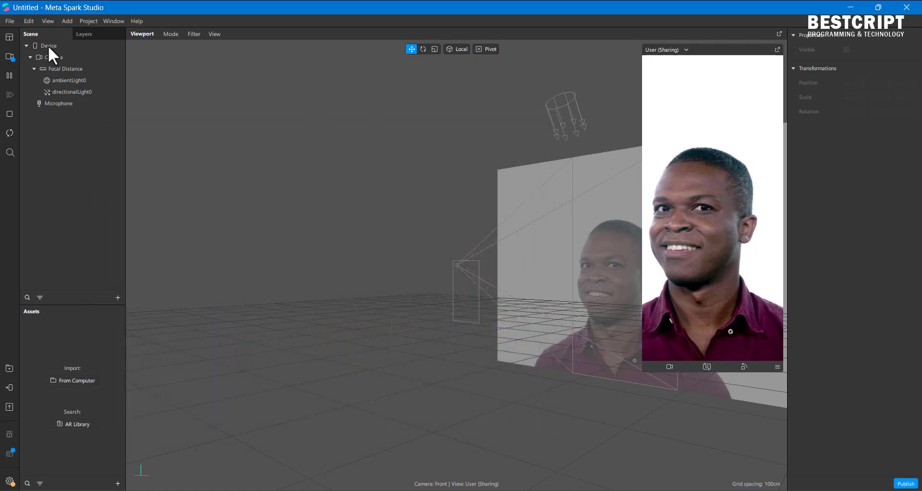
Open the list of camera simulations and preview several portrait and full-body people in the simulator
click(8, 57)
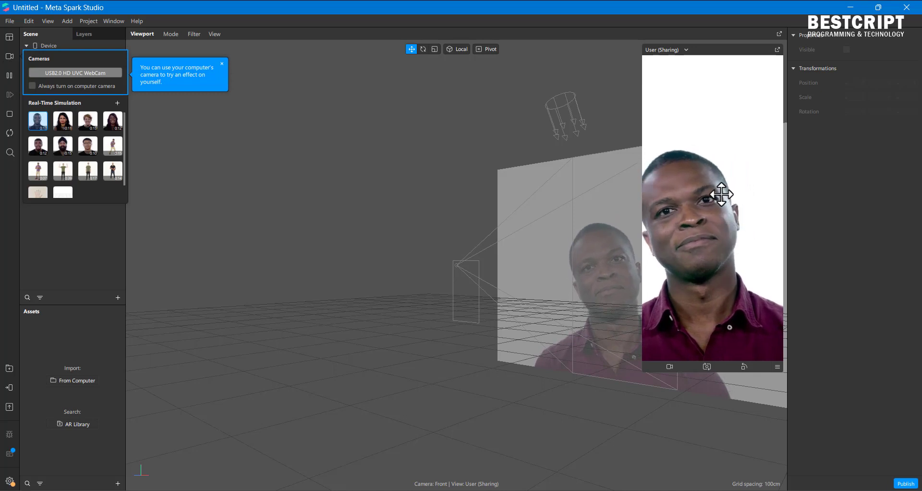
click(63, 119)
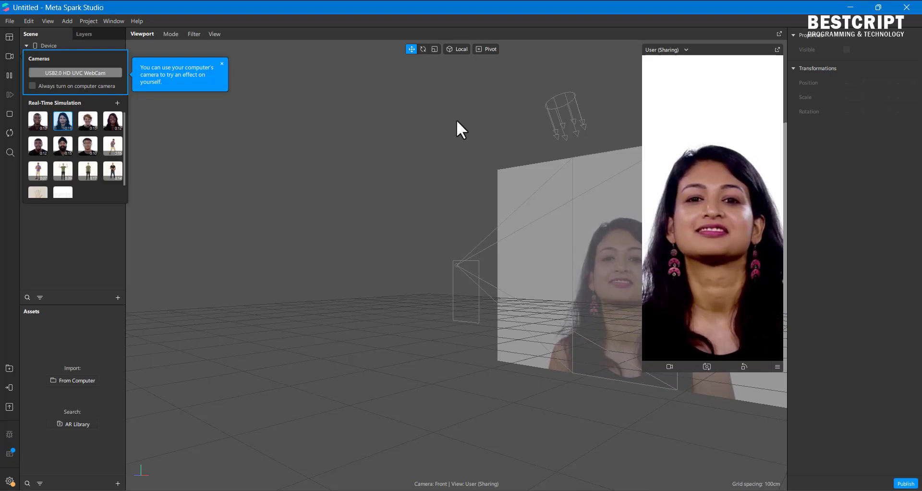
click(88, 120)
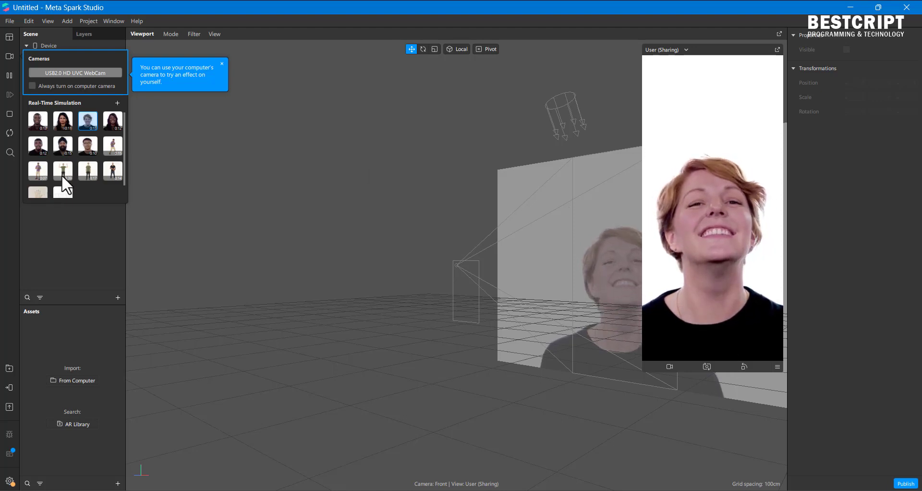
click(89, 145)
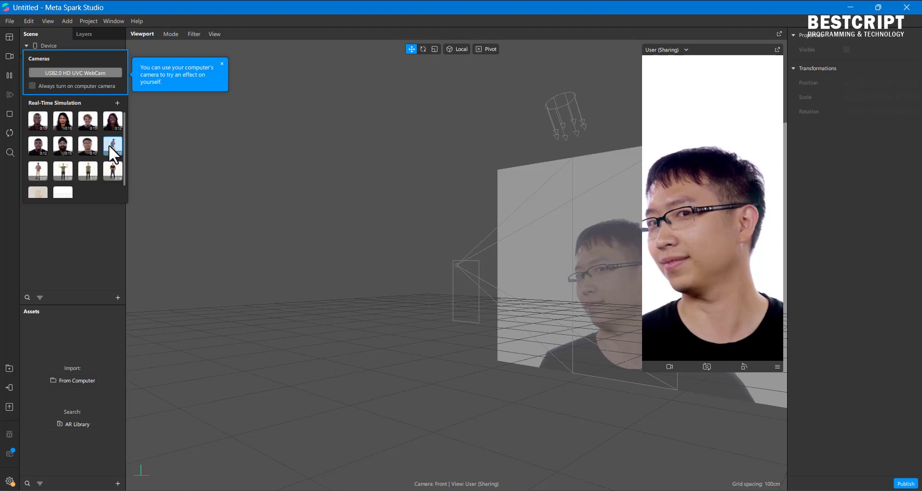
click(109, 145)
click(88, 169)
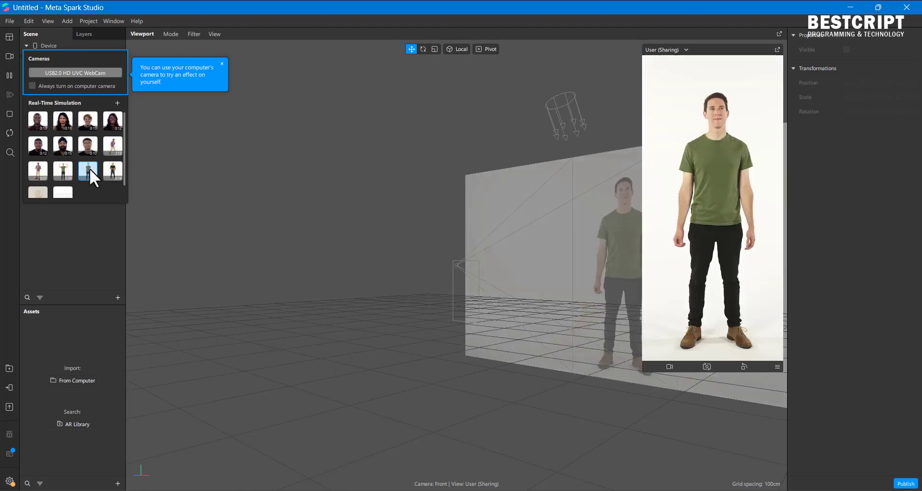
click(112, 118)
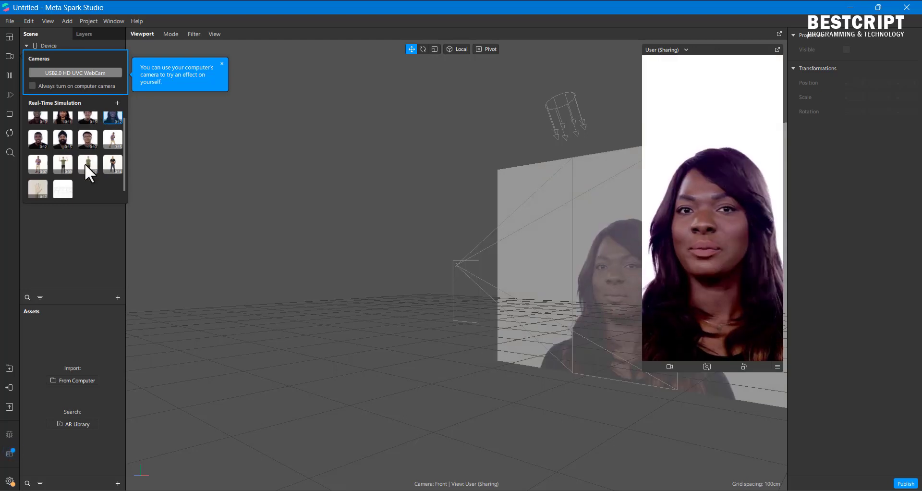
Preview the remaining simulations, including the raised hand, the blank one, the man in the green shirt and the man with a turban
scroll(48, 178, down, 1)
click(38, 181)
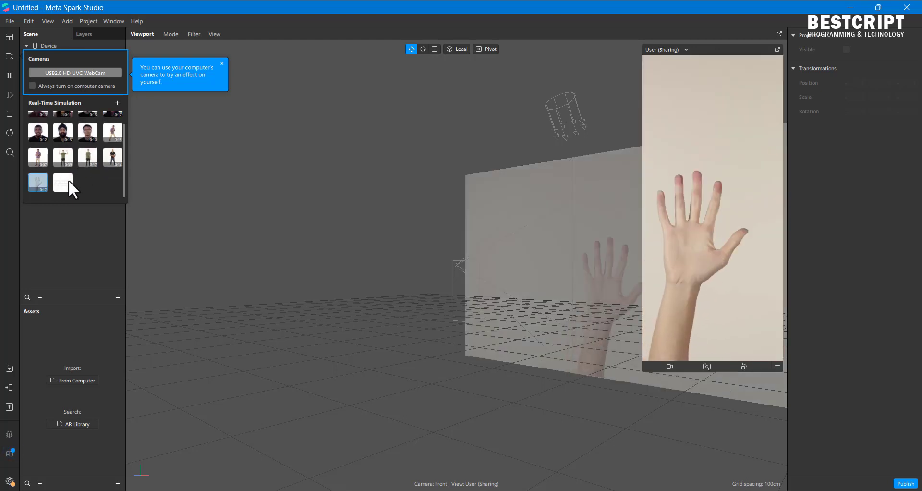
click(67, 180)
click(88, 159)
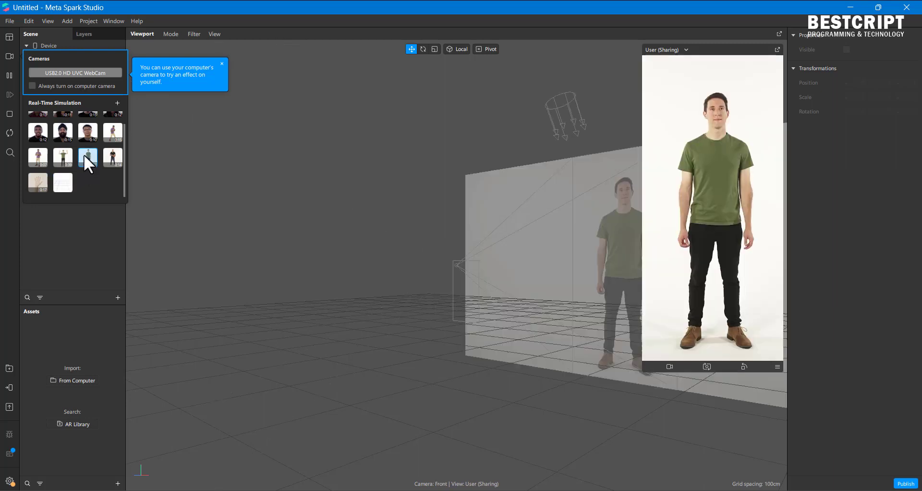
click(65, 130)
Set the real-time simulation to the woman with long dark hair in the first row of simulations
scroll(74, 156, up, 1)
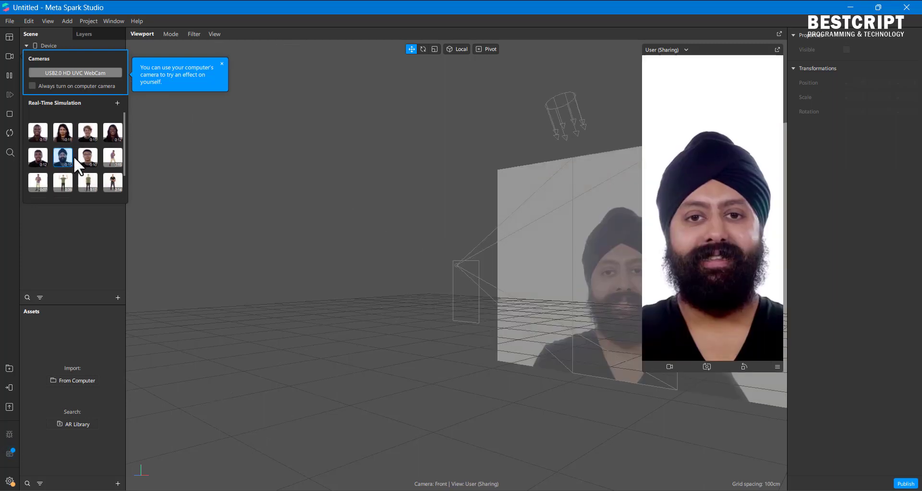
click(39, 122)
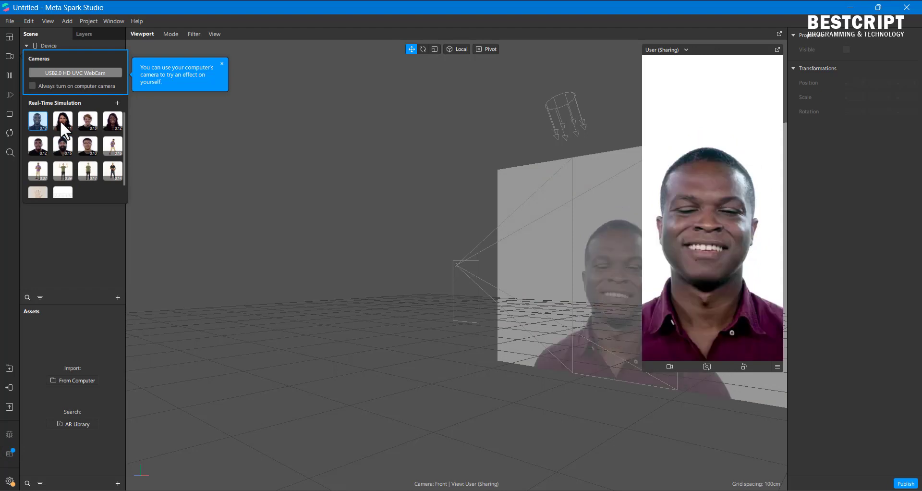
click(59, 120)
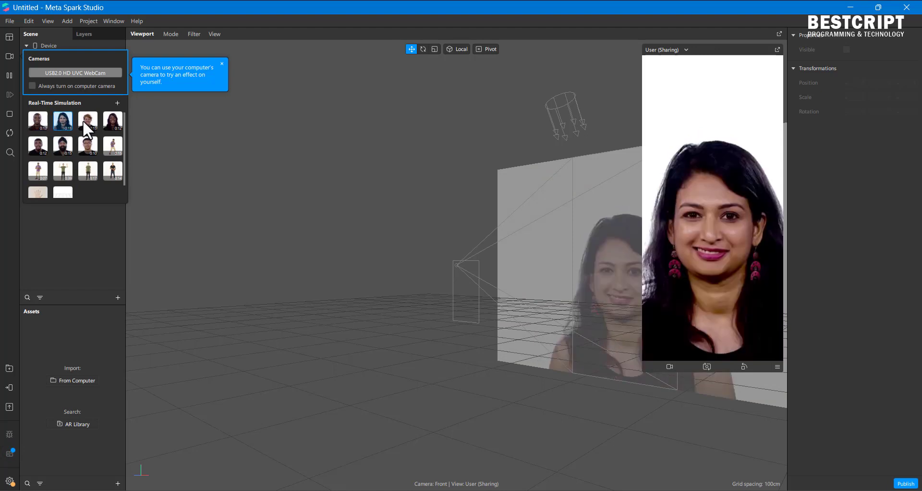
Dismiss the tip about using the computer's camera and close the list of cameras and simulations
click(221, 64)
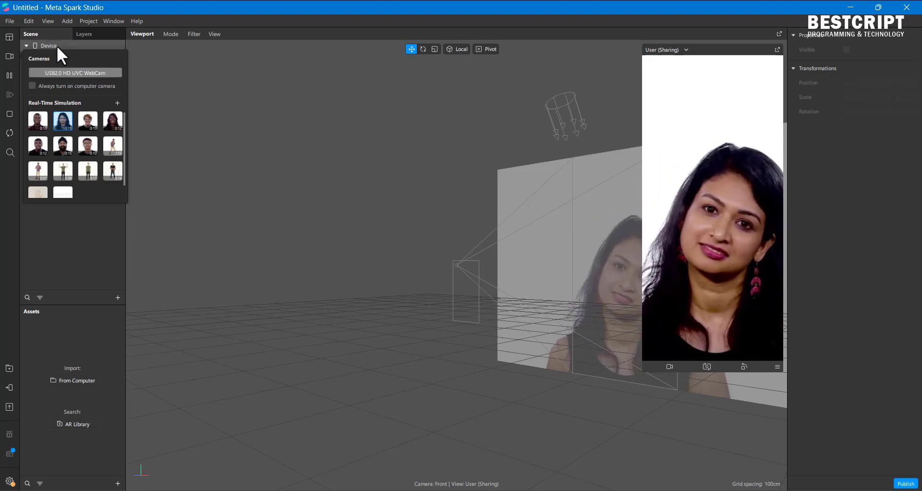
click(11, 53)
click(10, 55)
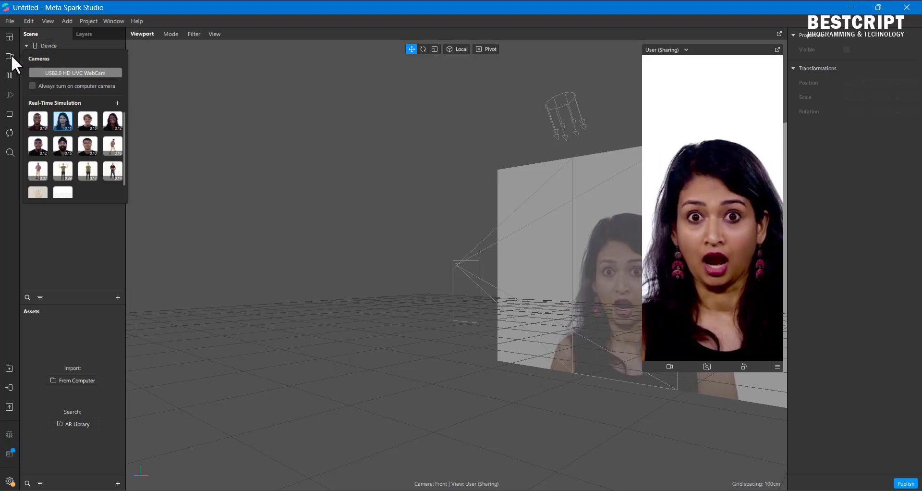
click(11, 55)
click(10, 54)
click(11, 55)
click(10, 55)
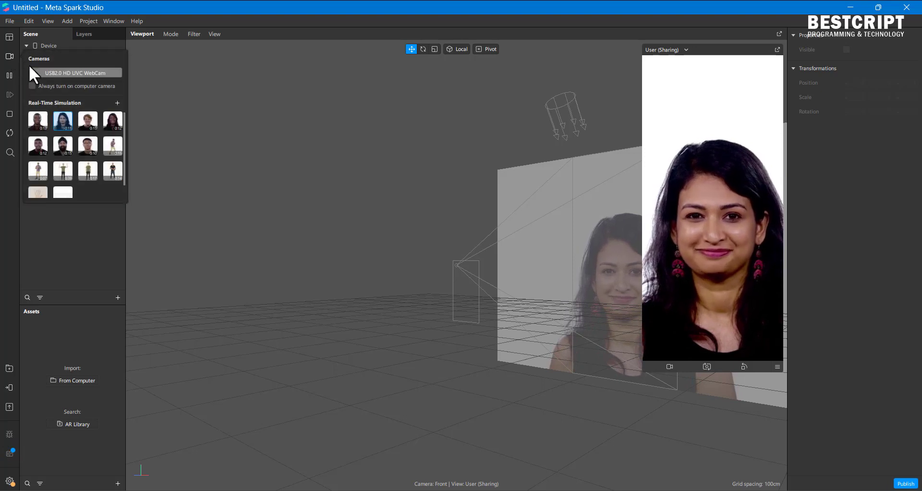
click(98, 261)
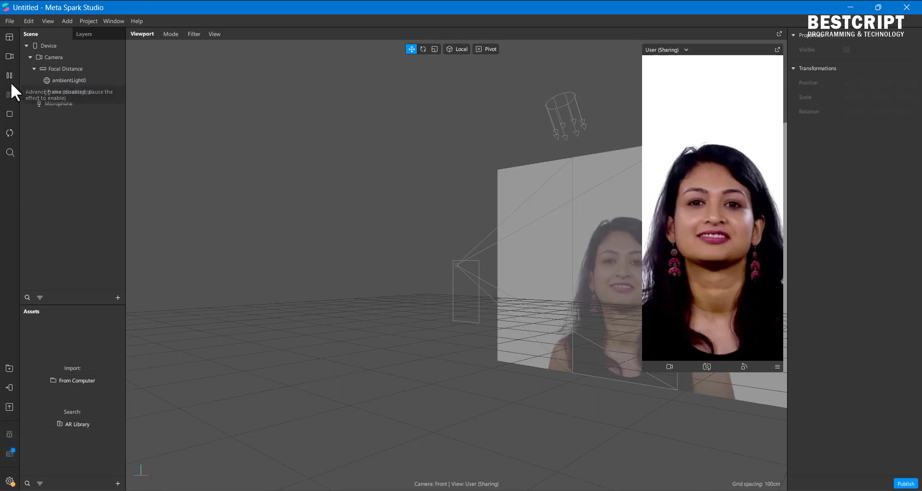
Pause and resume the effect's playback, and move the simulator preview slightly away from the properties area
click(8, 112)
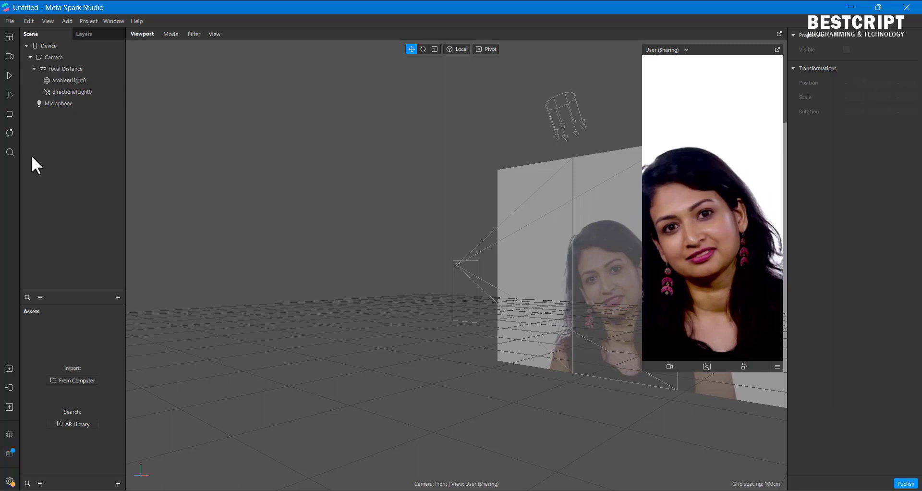
click(7, 76)
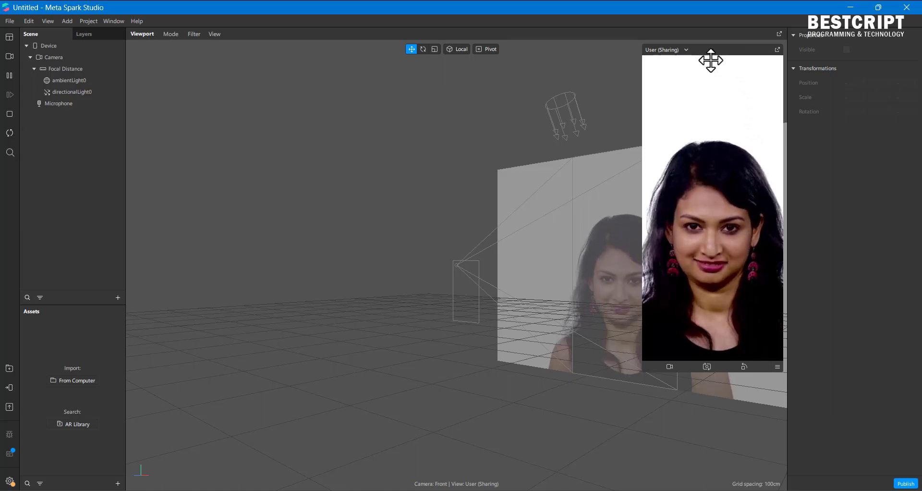
drag(705, 50, 680, 53)
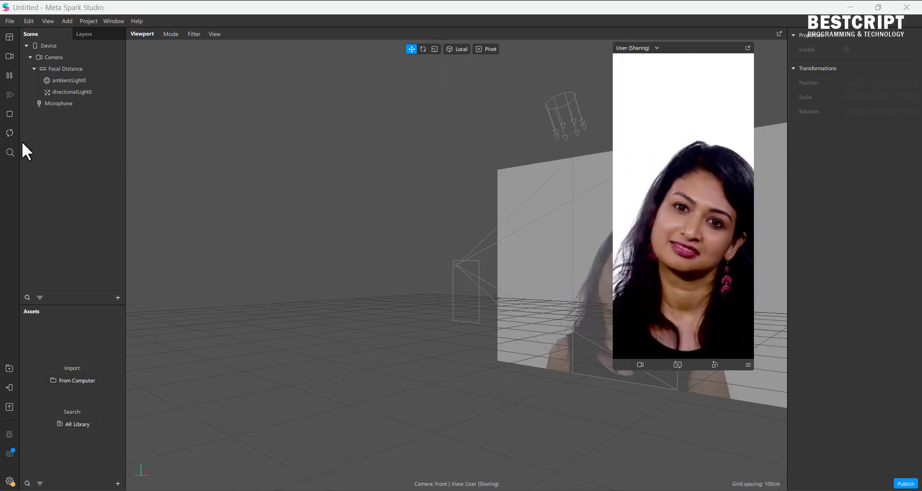
Open the project search and close it without searching, and check the Test on device options
click(10, 154)
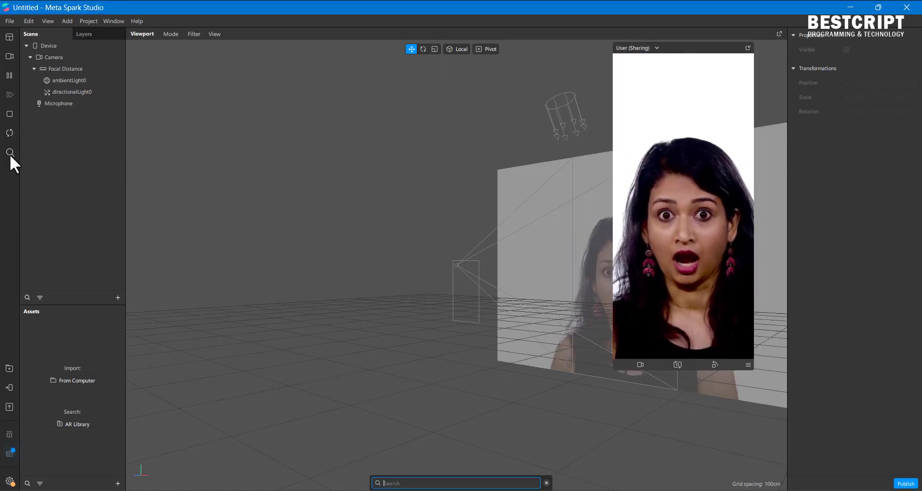
click(546, 483)
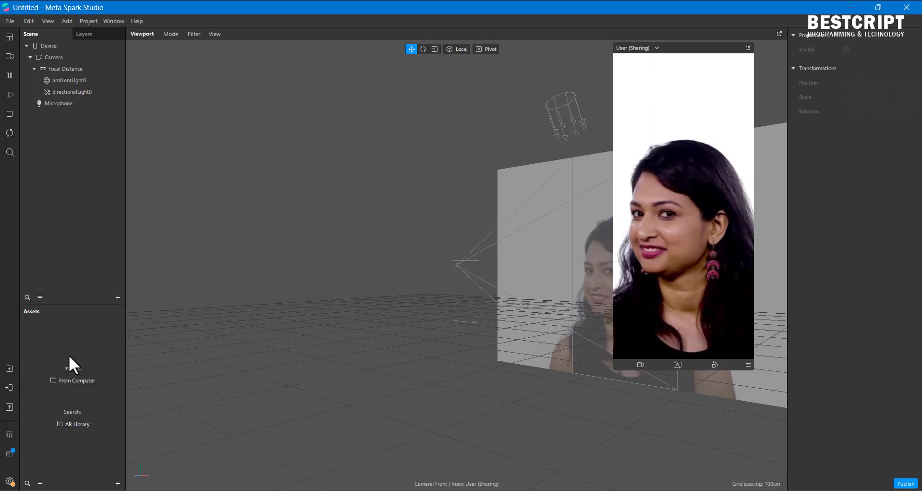
click(9, 389)
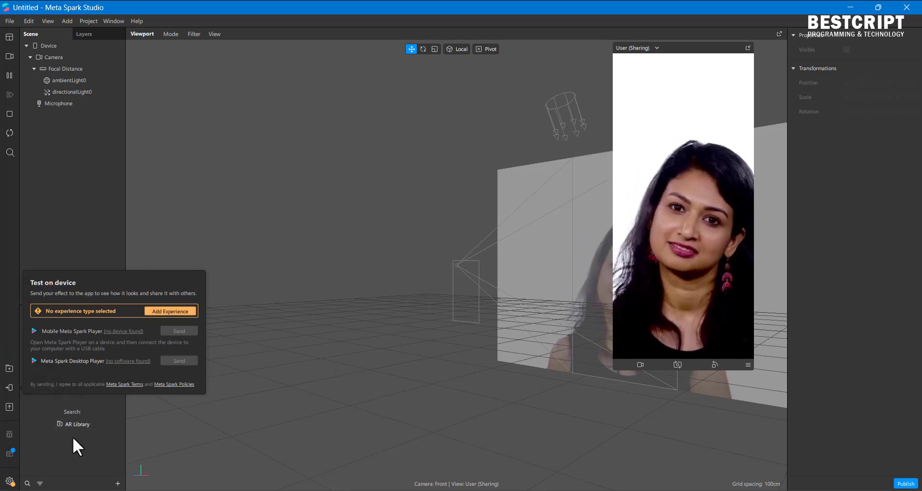
click(240, 285)
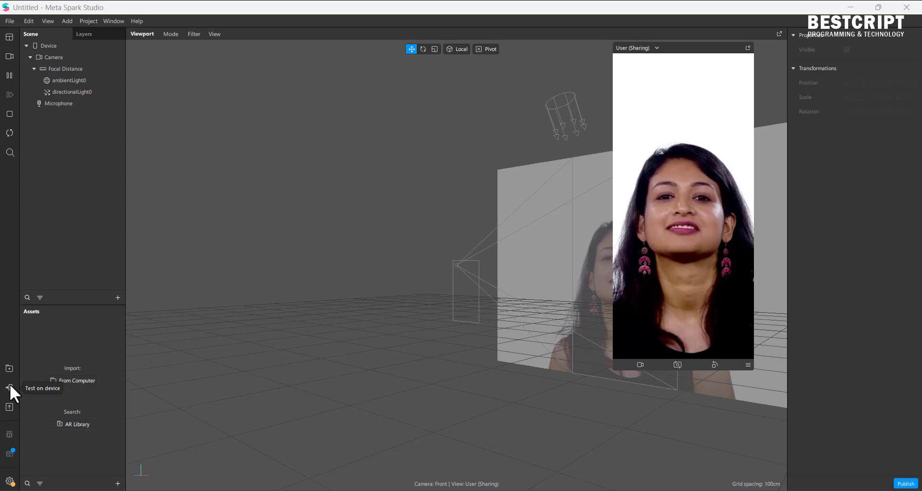
click(9, 387)
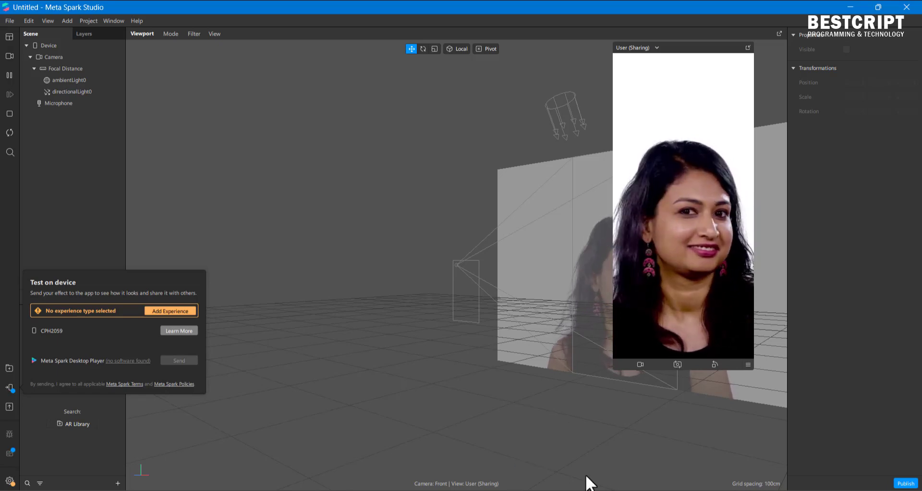
Switch to the browser and look over the introduction of the Meta Spark article on mirroring effects to AR Player
click(589, 490)
scroll(383, 179, up, 5)
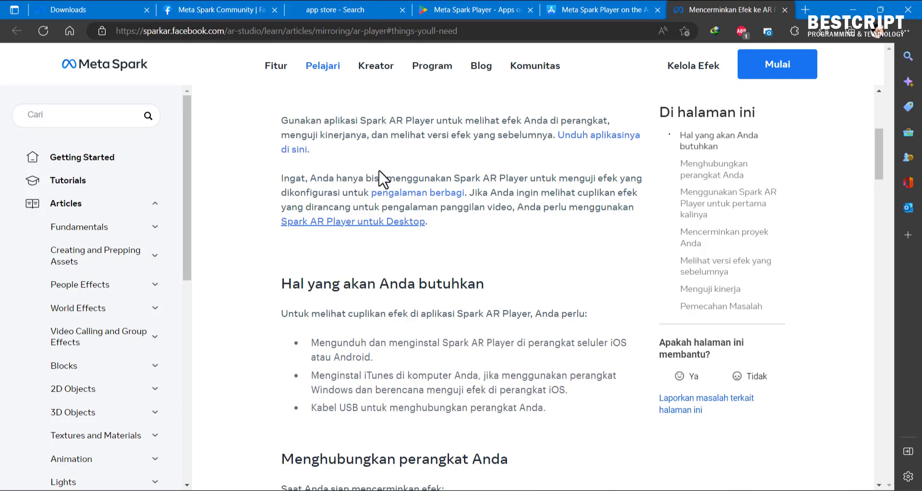
scroll(382, 179, up, 3)
scroll(429, 291, down, 4)
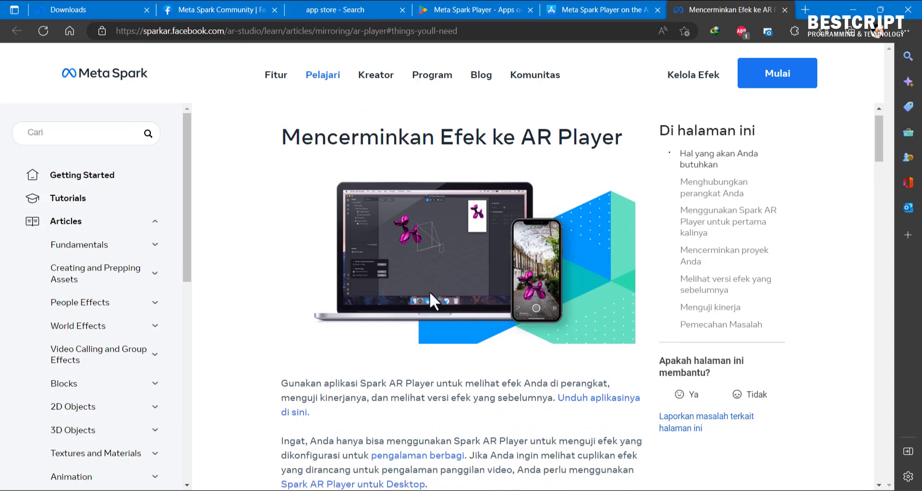
scroll(404, 267, up, 2)
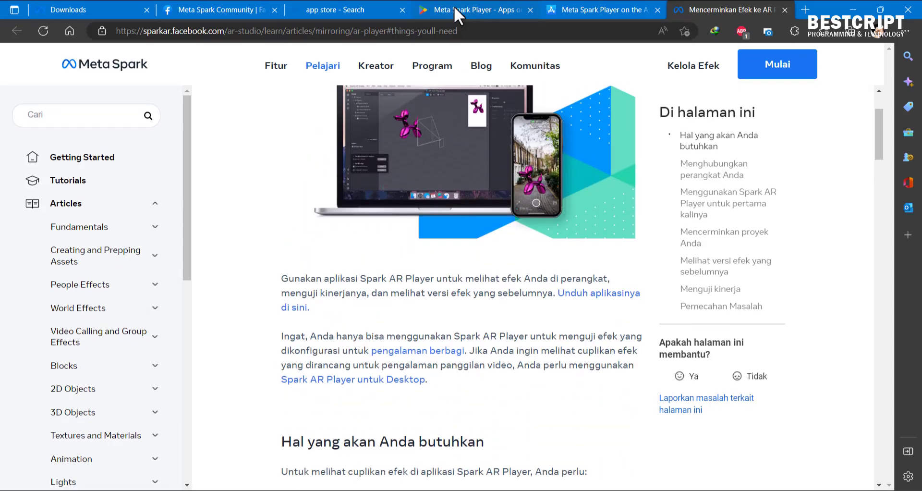
Examine the Meta Spark Player page on Google Play, from the app title to its screenshots and description
click(454, 6)
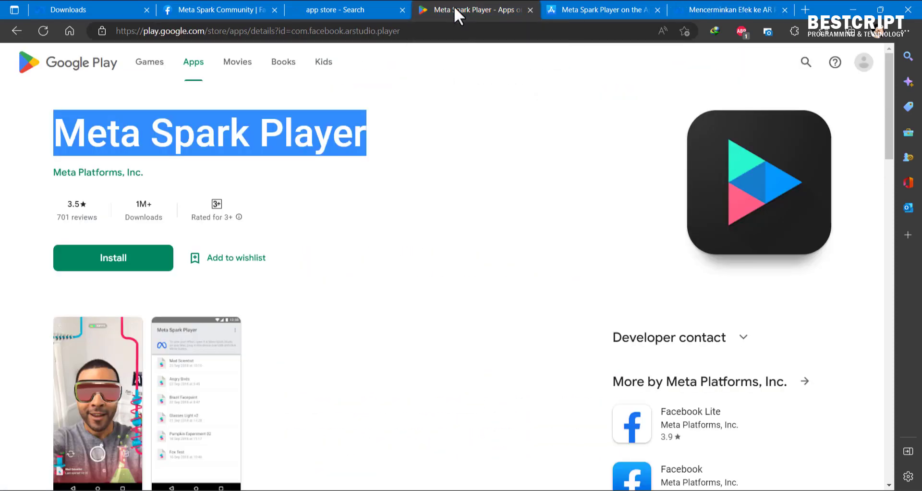
click(242, 149)
scroll(438, 249, down, 2)
scroll(436, 249, up, 2)
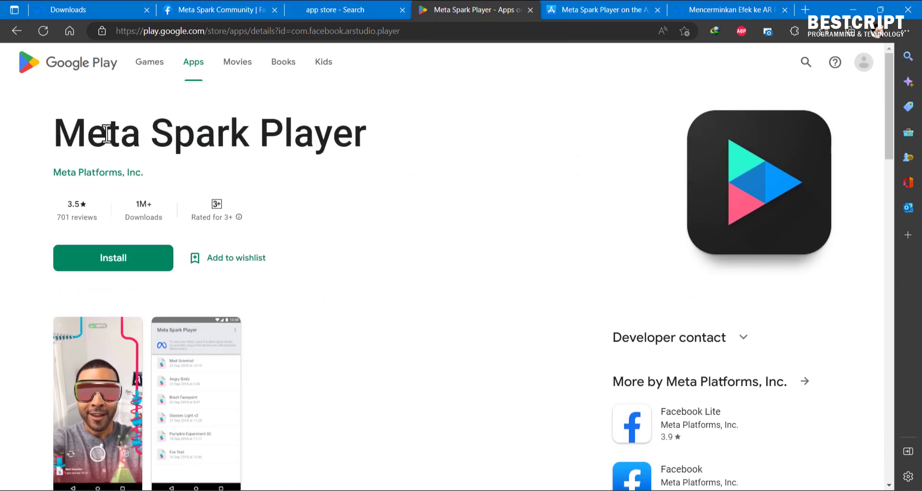
drag(87, 134, 388, 140)
click(219, 145)
scroll(224, 218, down, 2)
scroll(224, 219, down, 1)
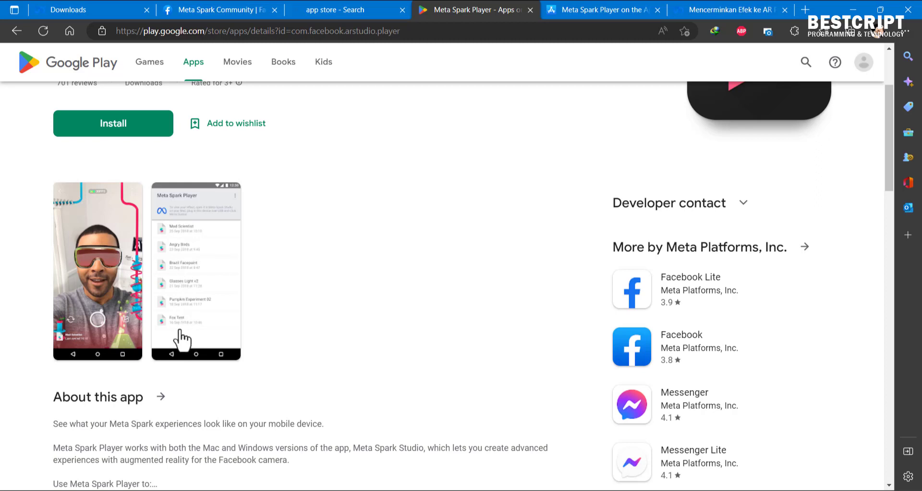
Examine the Meta Spark Player page on the App Store, including its iPhone screenshots
click(587, 13)
drag(317, 158, 423, 158)
scroll(315, 302, down, 9)
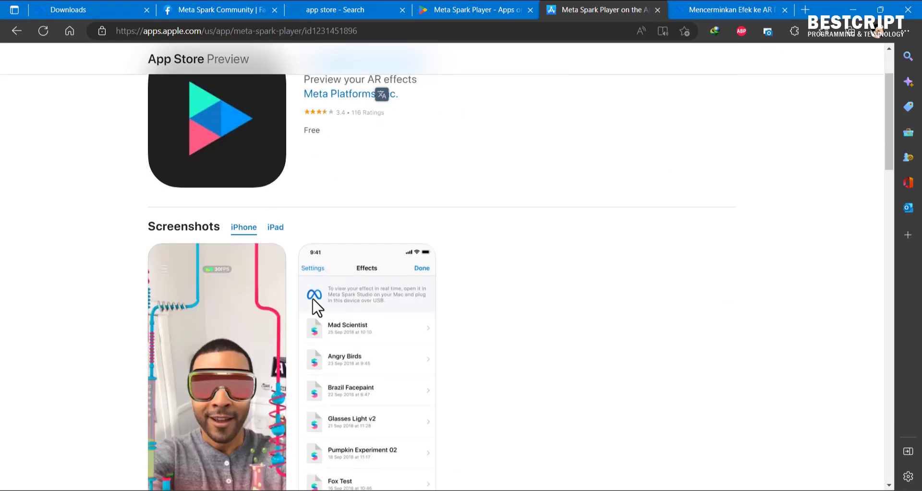
scroll(313, 331, up, 5)
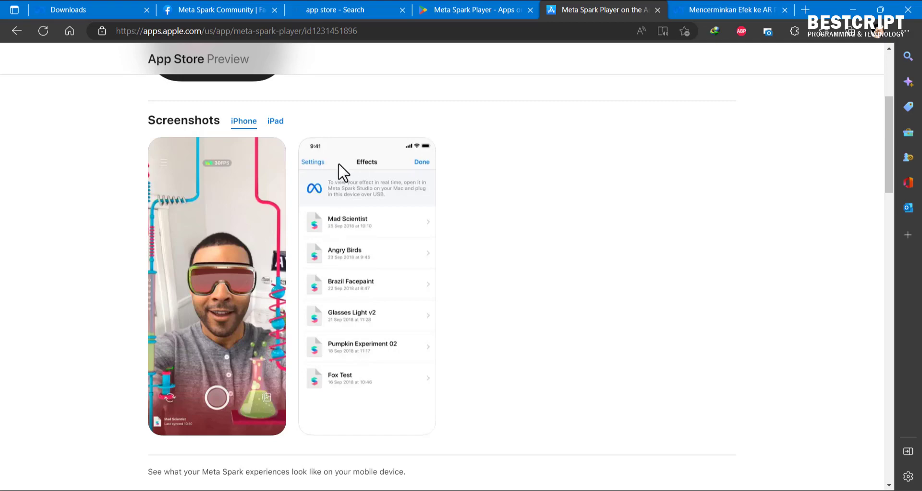
scroll(226, 206, up, 4)
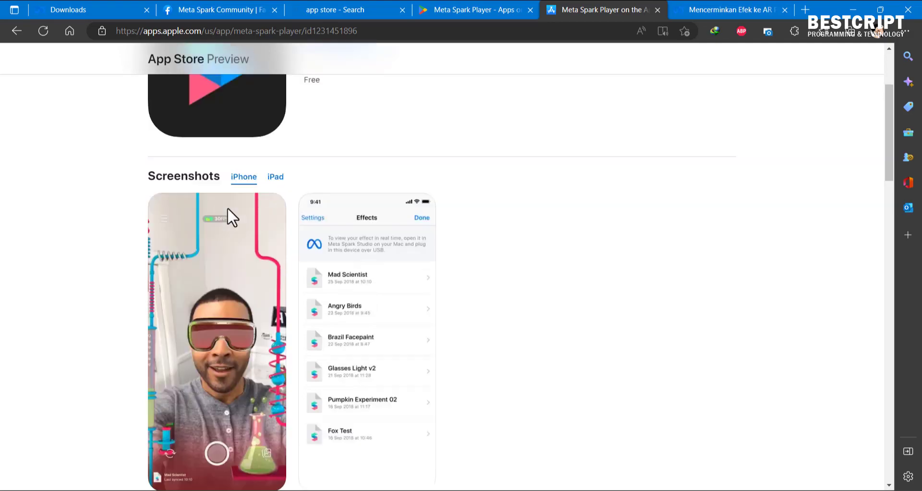
Return to the AR Player mirroring article and read its requirements and instructions for connecting a device
click(702, 12)
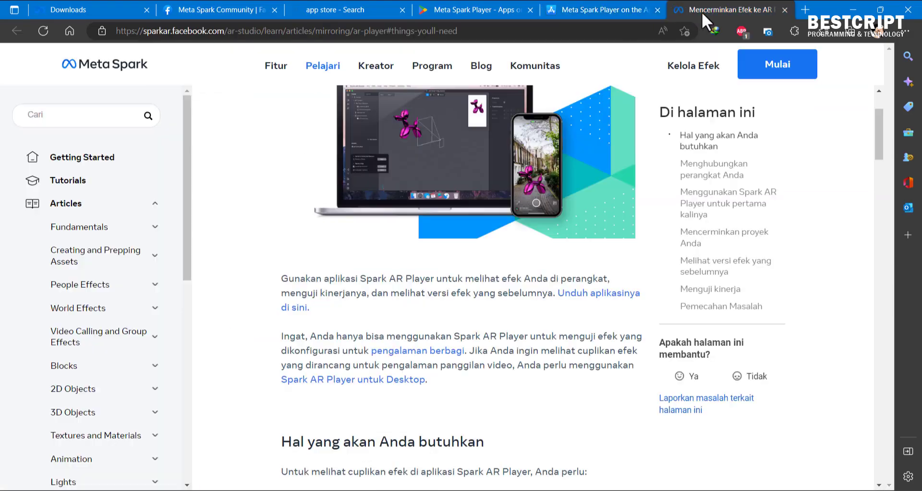
scroll(325, 330, down, 5)
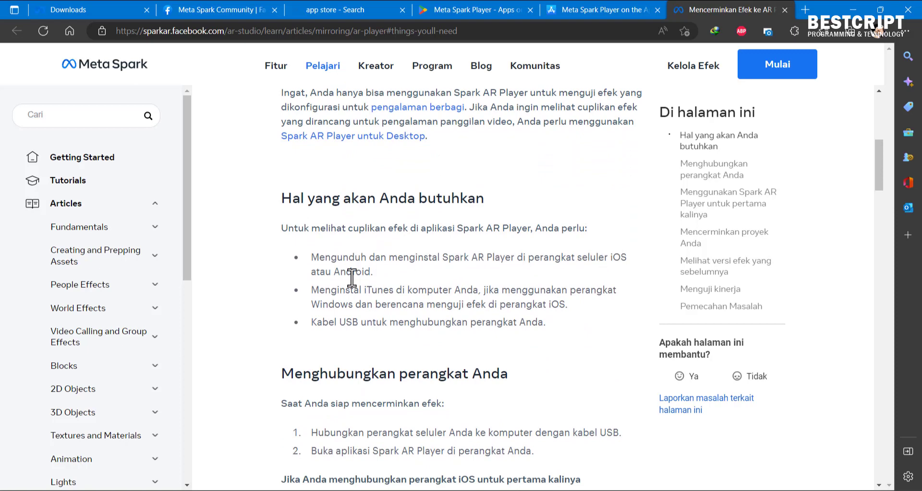
scroll(364, 306, down, 1)
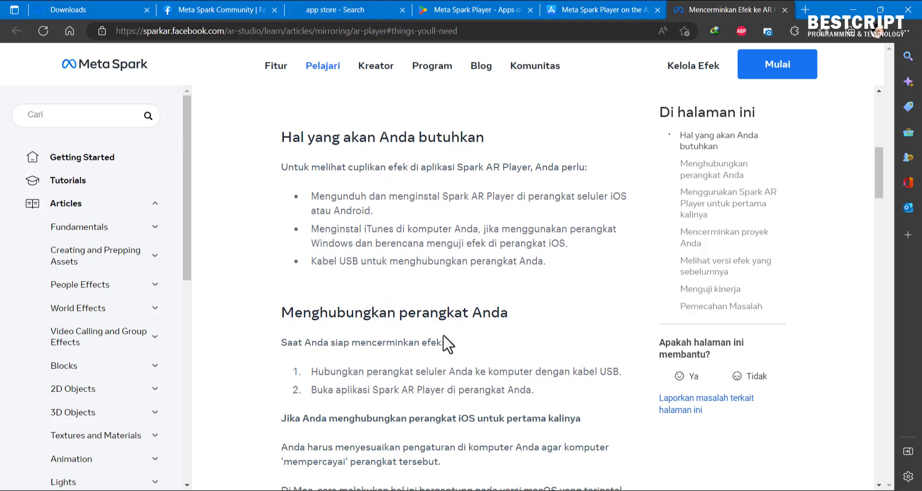
Search YouTube for "activate developer options ios"
scroll(361, 317, down, 1)
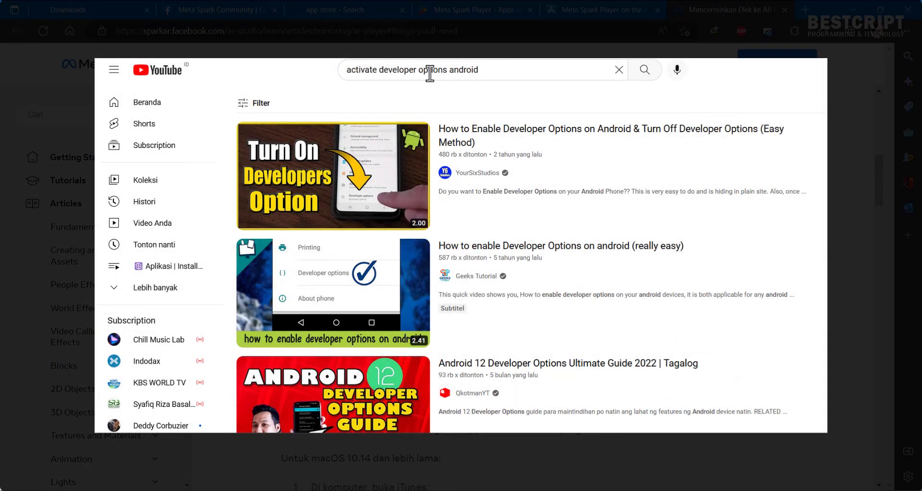
double_click(476, 70)
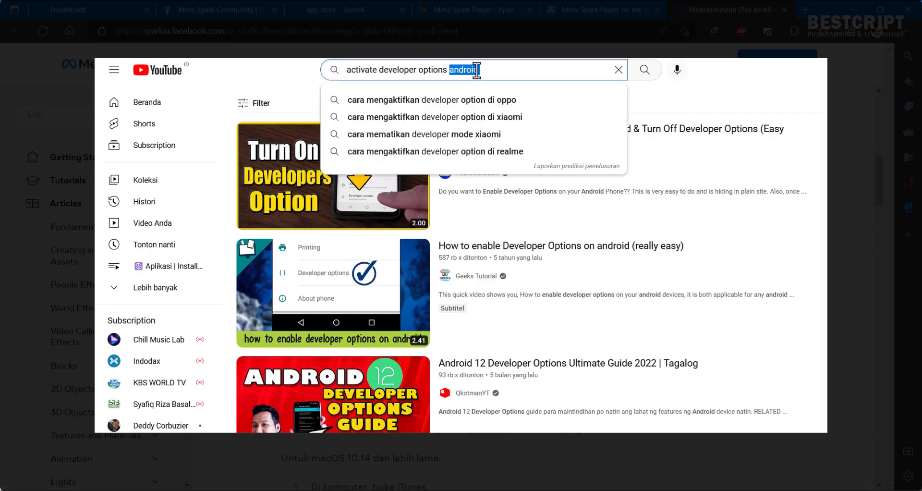
text(ais)
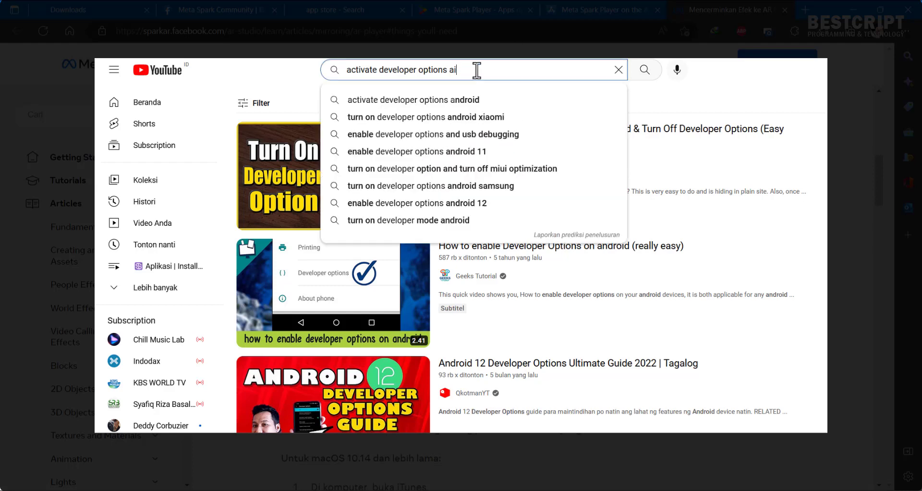
key(BackSpace)
key(BackSpace)
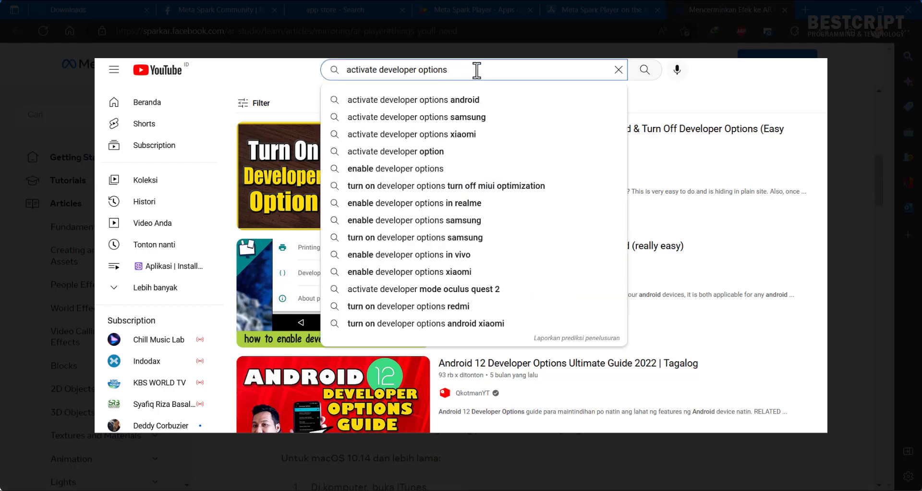
text(ios)
key(Return)
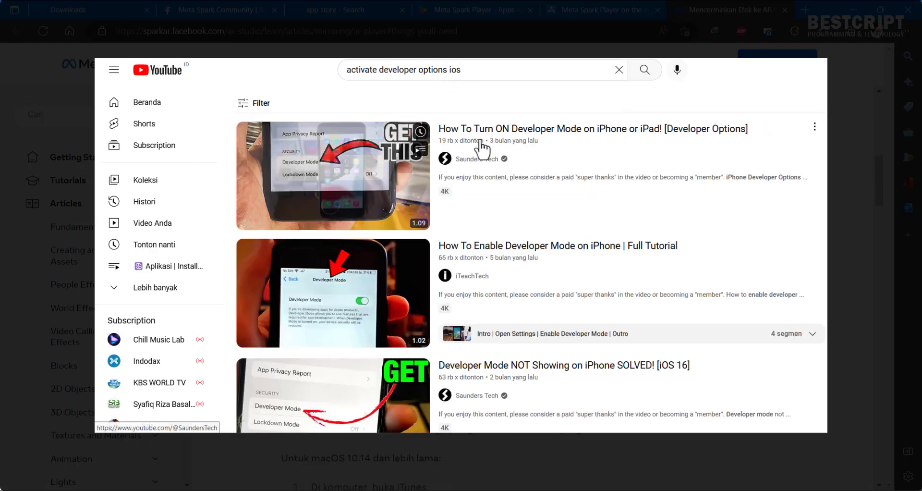
Search YouTube for "activate developer options android" and look through the suggested tutorial videos
double_click(457, 69)
key(BackSpace)
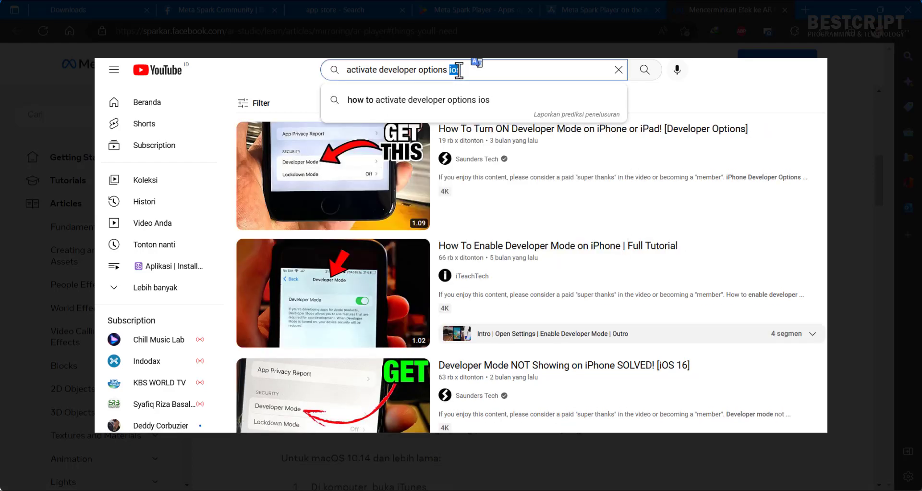
text(android)
key(Return)
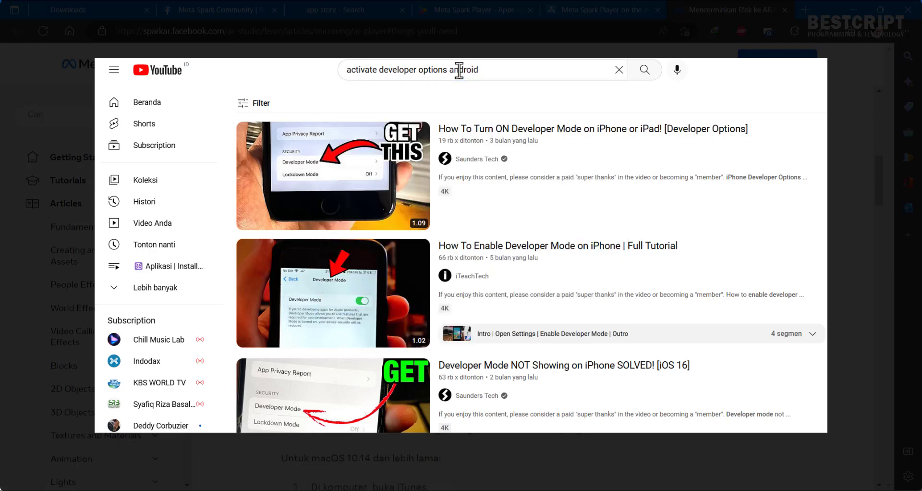
scroll(474, 120, down, 2)
scroll(474, 120, down, 2)
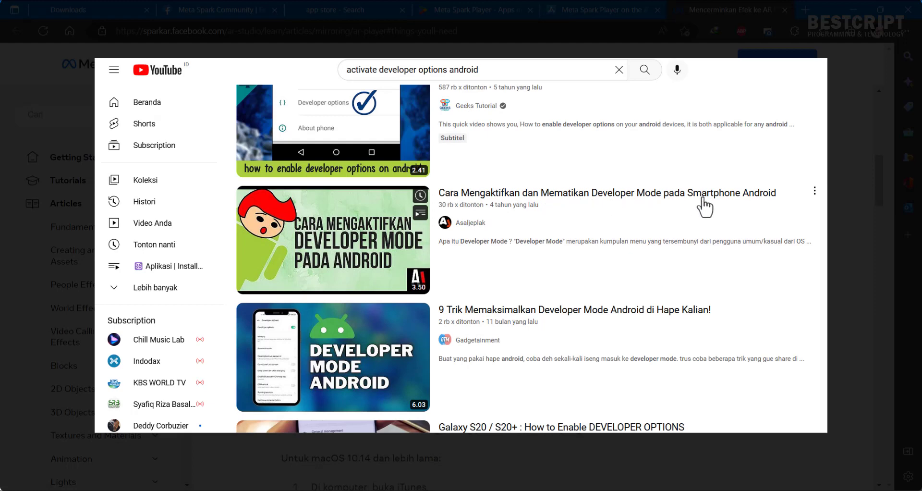
scroll(718, 204, up, 1)
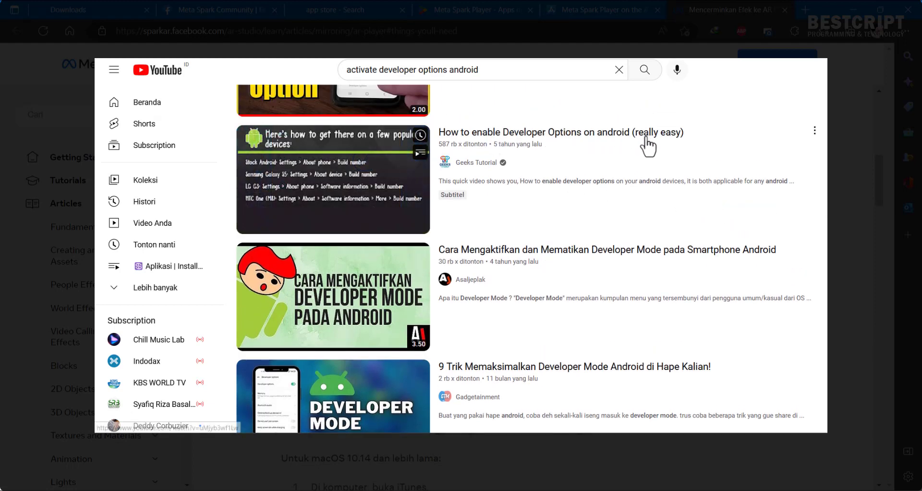
scroll(508, 140, up, 2)
scroll(682, 147, down, 4)
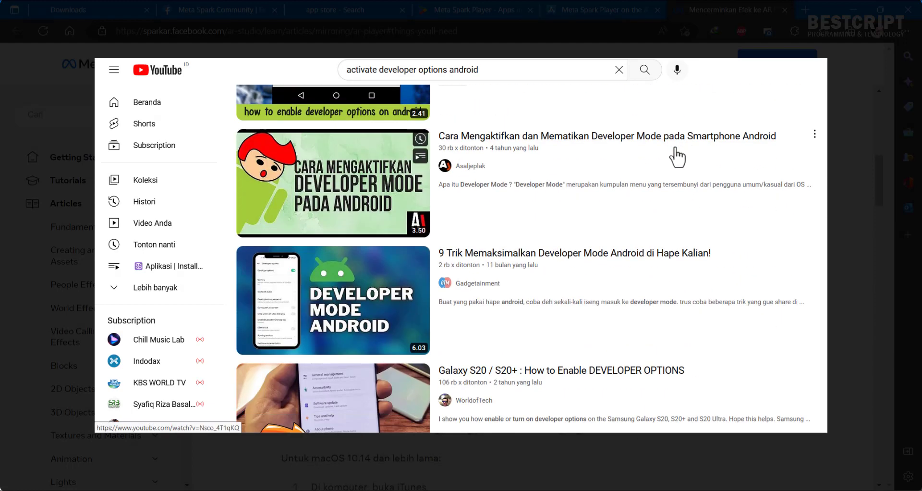
scroll(475, 231, down, 1)
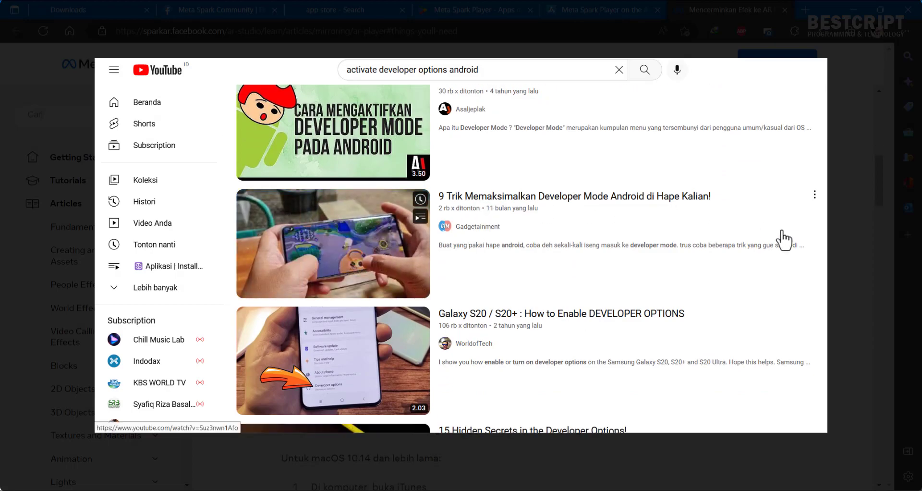
scroll(584, 222, down, 2)
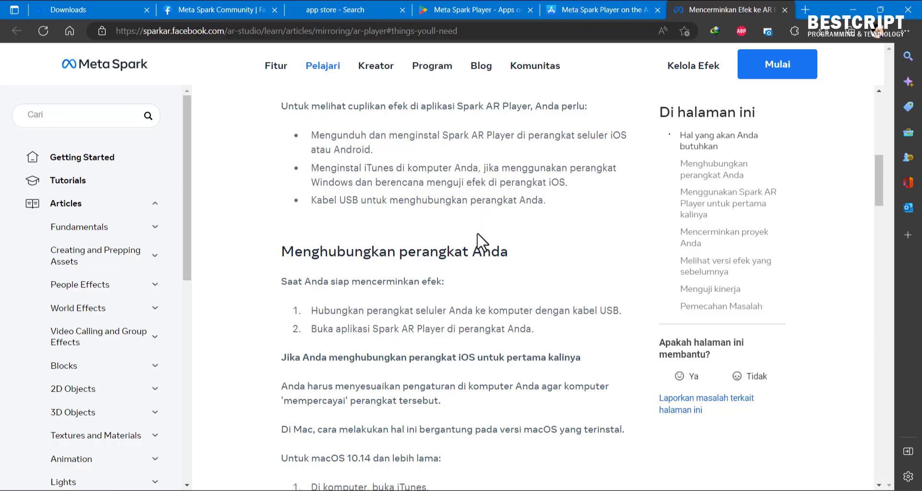
Read the mirroring article's instructions for connecting an iOS device for the first time, then return to its introduction
scroll(408, 255, down, 2)
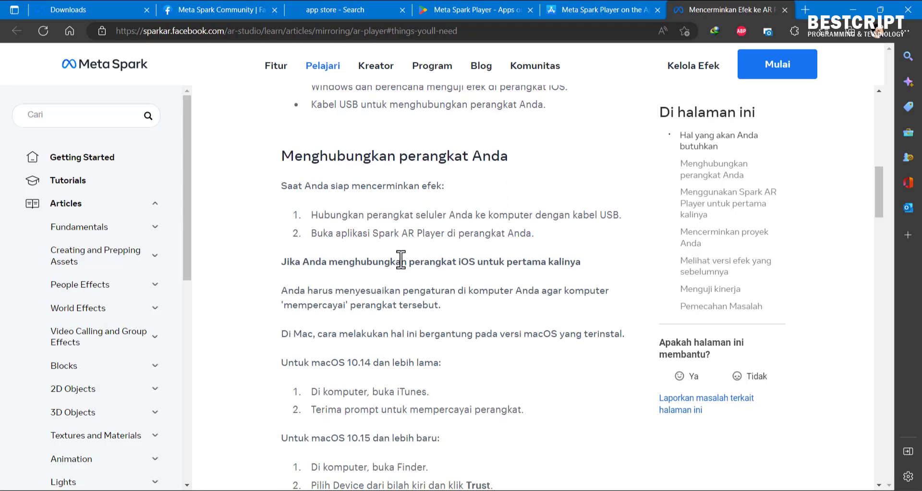
scroll(365, 259, down, 3)
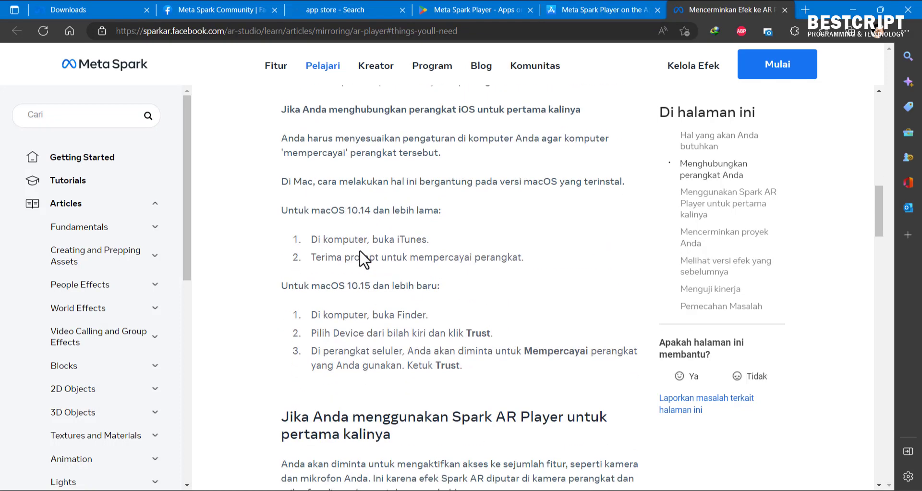
scroll(367, 248, up, 10)
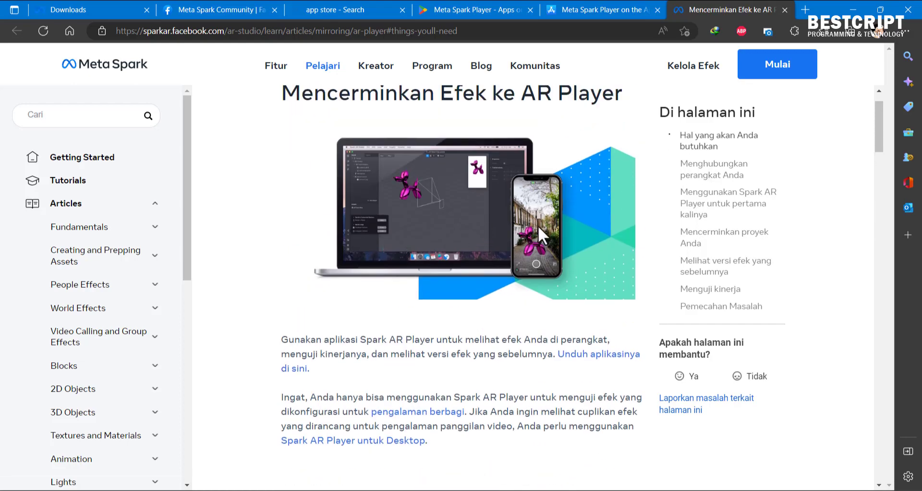
Revisit the Meta Spark Player pages on Google Play and the App Store
click(468, 9)
scroll(263, 240, up, 3)
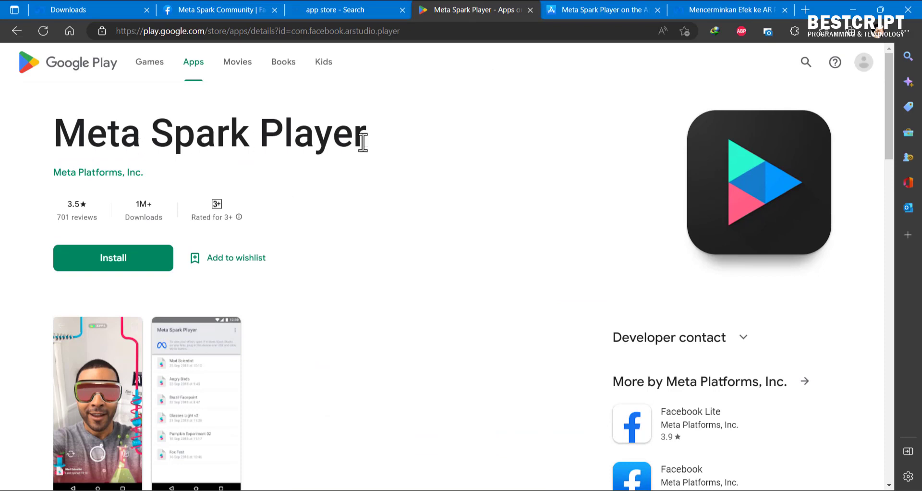
click(584, 9)
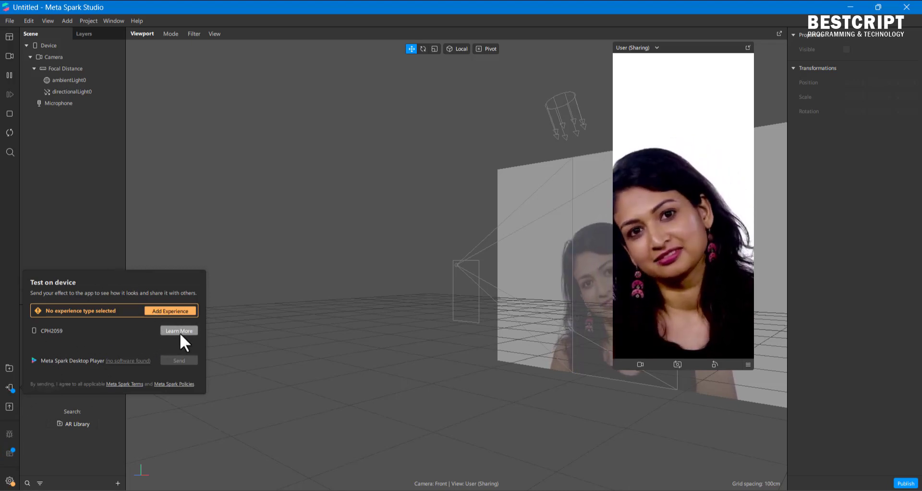
Dismiss the device testing options in Meta Spark Studio, then view the effect publishing options and close them without uploading
click(80, 231)
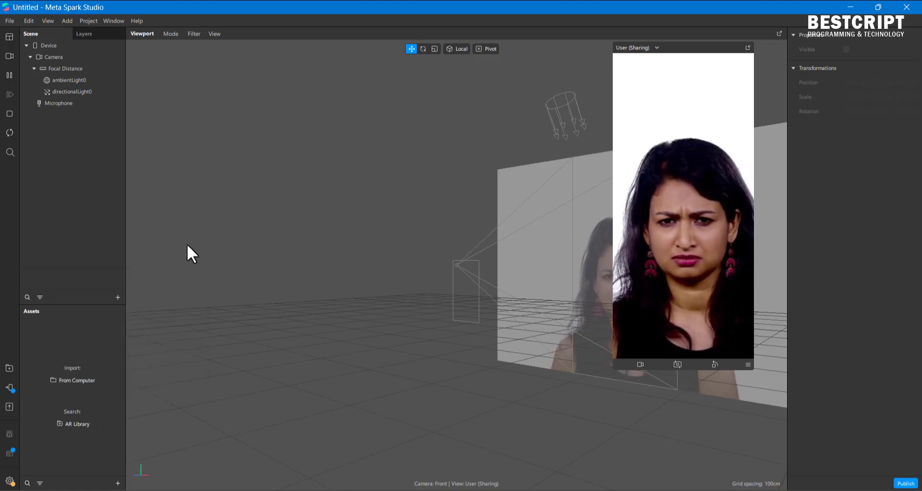
click(10, 406)
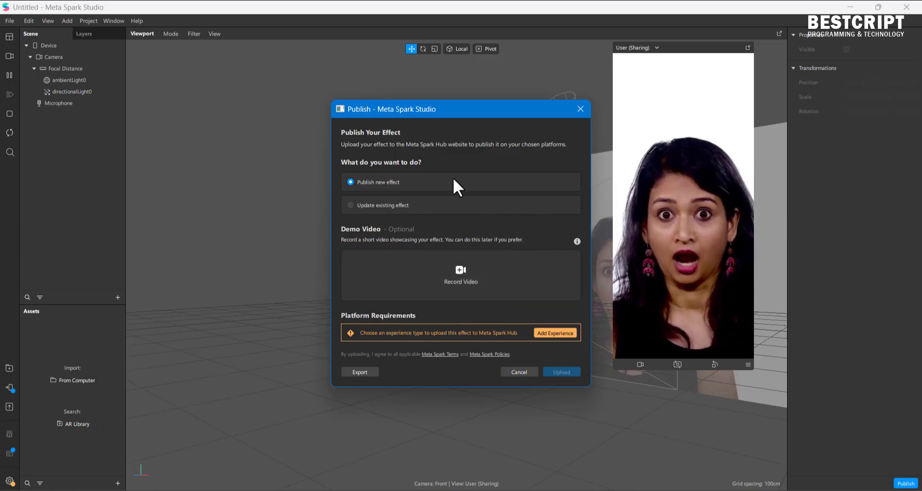
click(579, 111)
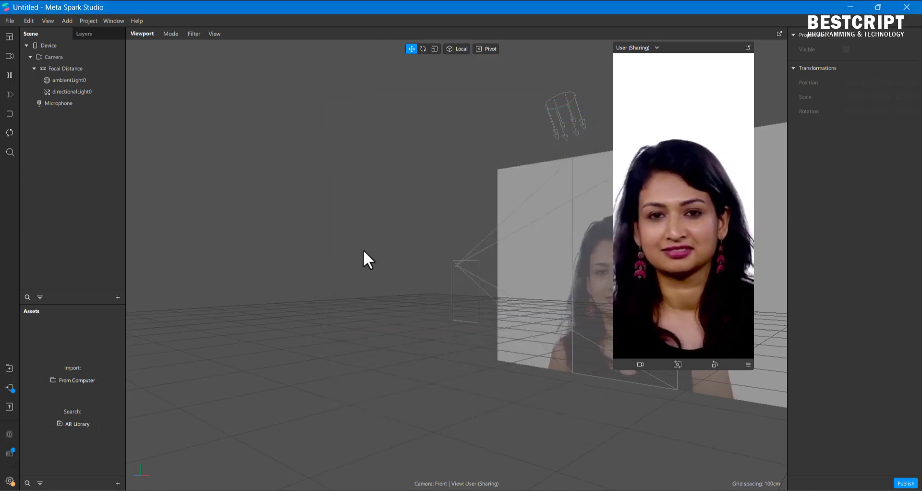
Look over the Learn walkthroughs and video tutorials, then the Project Properties, and close both
click(10, 452)
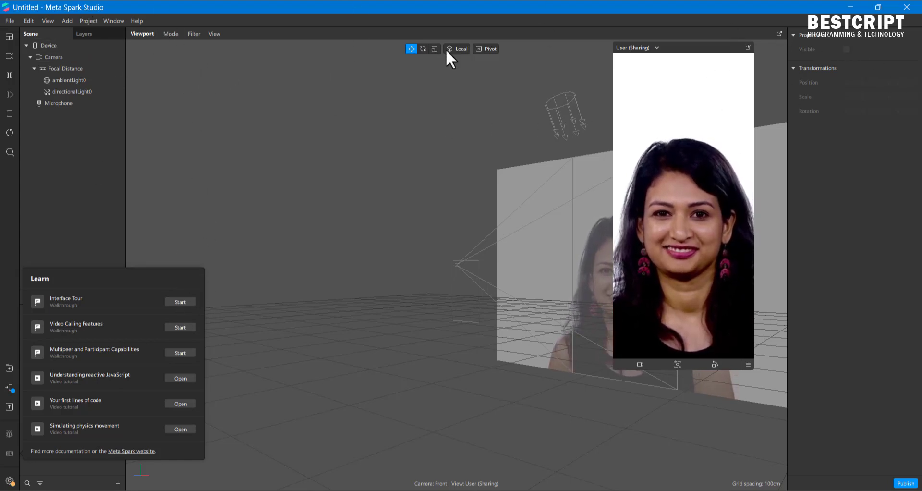
click(84, 233)
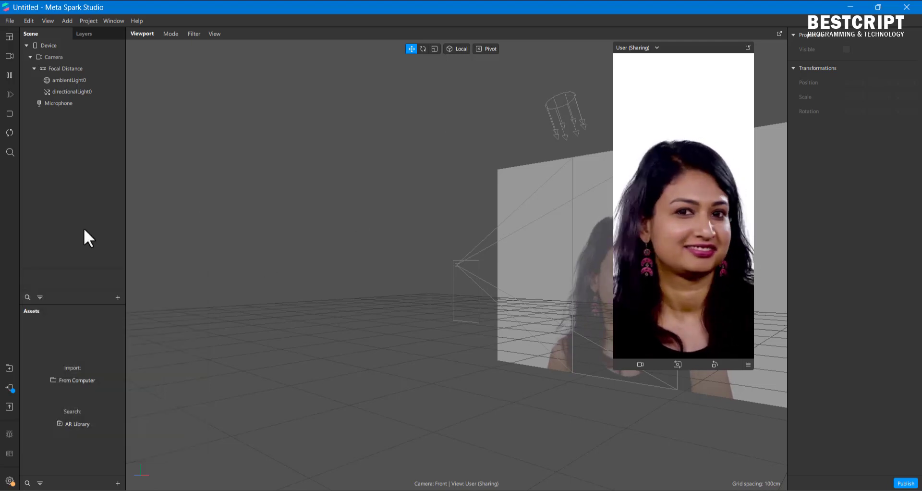
click(10, 480)
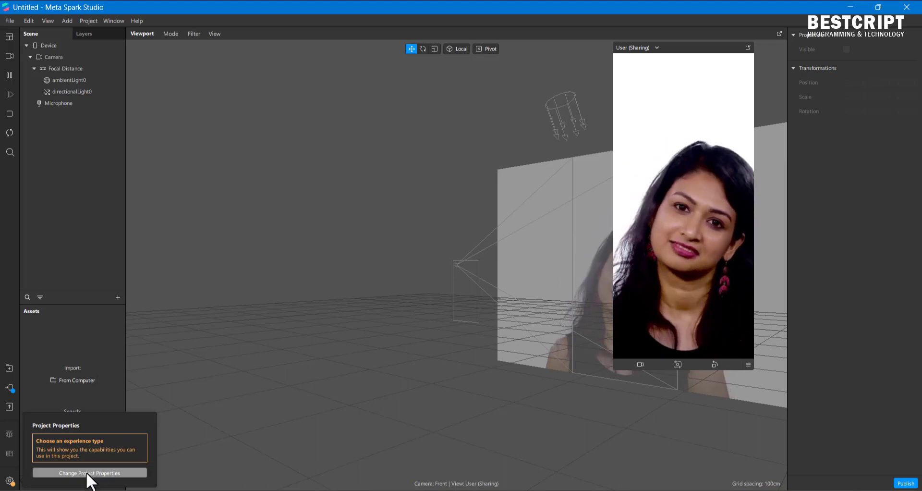
click(104, 267)
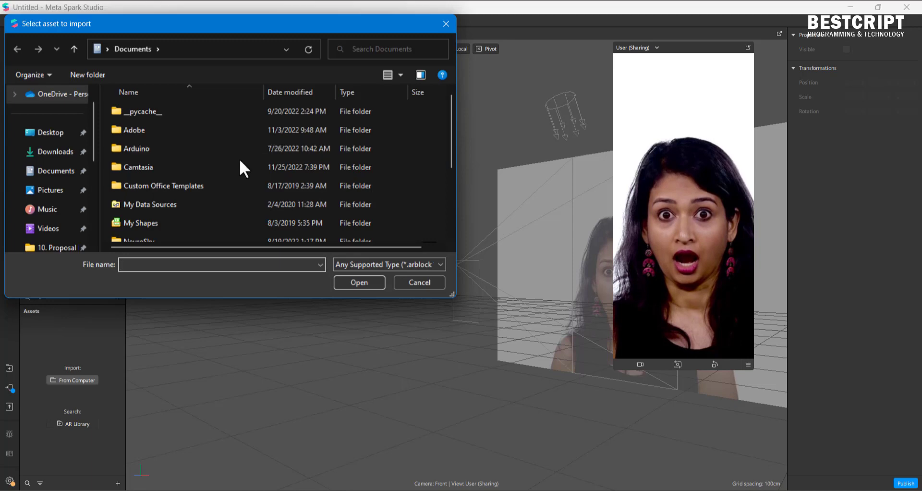
Import the together_with_digital_icons image from the Saved Pictures folder as a texture, keeping its name
click(52, 190)
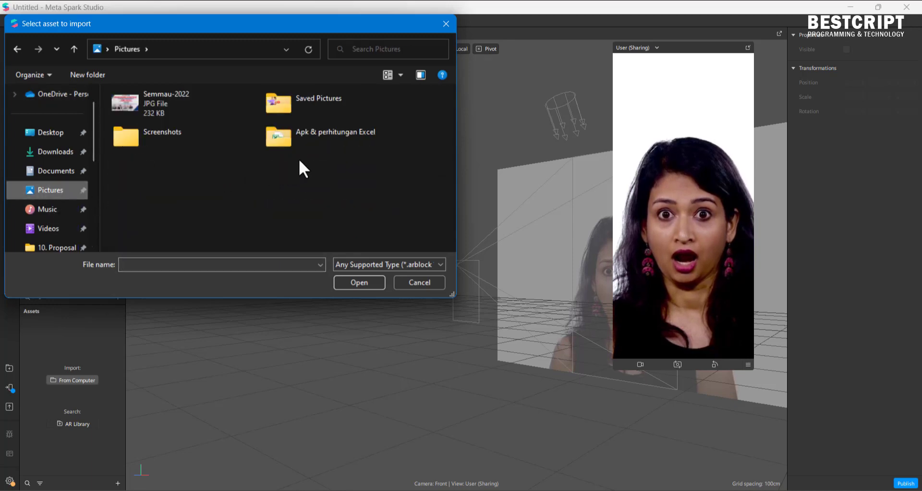
double_click(327, 102)
double_click(290, 108)
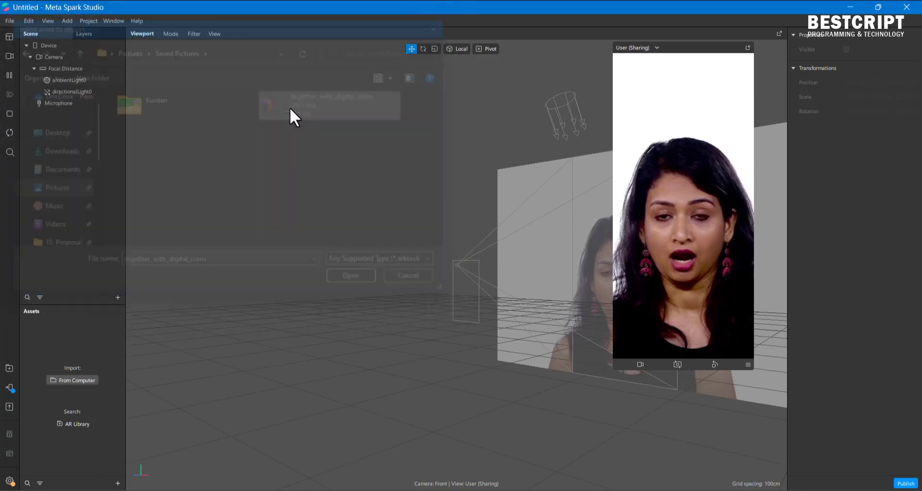
double_click(60, 335)
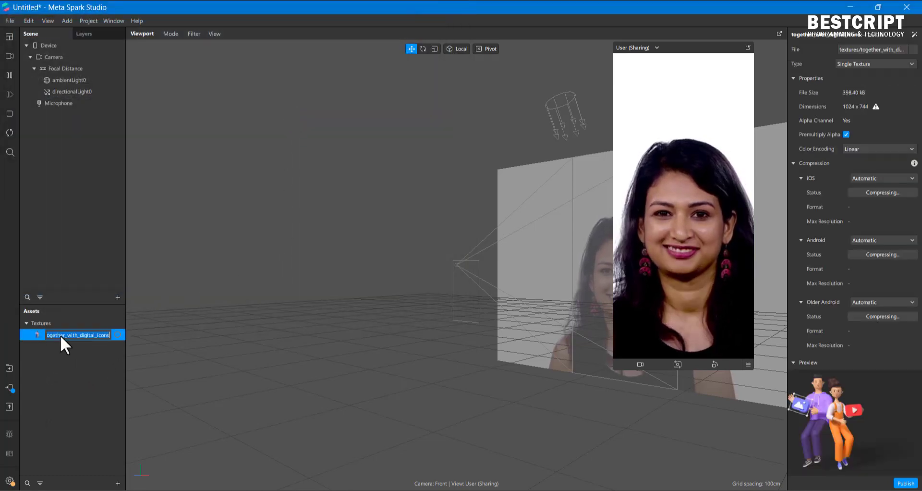
click(55, 361)
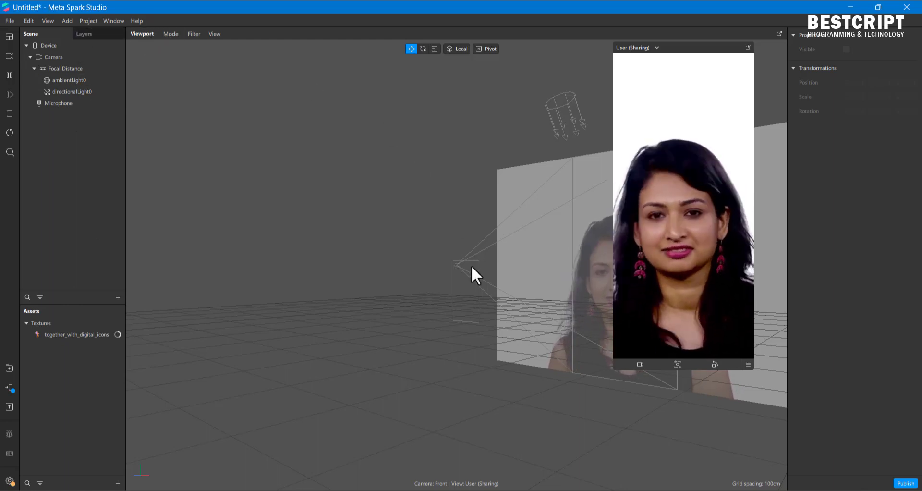
Move the simulator preview to the viewport's edge, and switch the viewport to editing 2D objects and back to 3D objects
drag(707, 47, 728, 61)
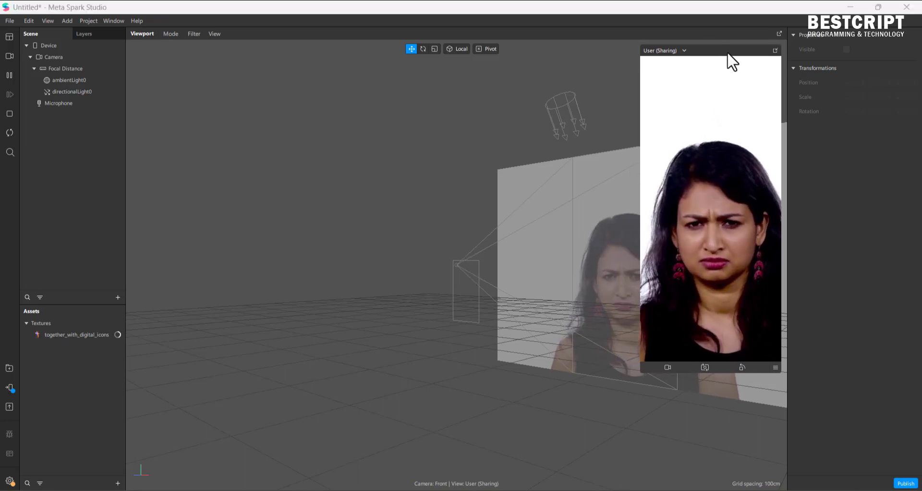
click(175, 34)
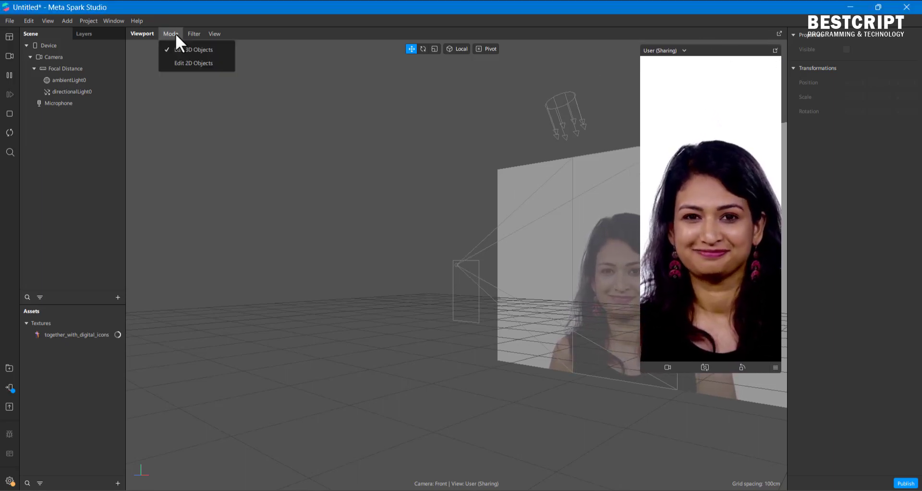
click(210, 66)
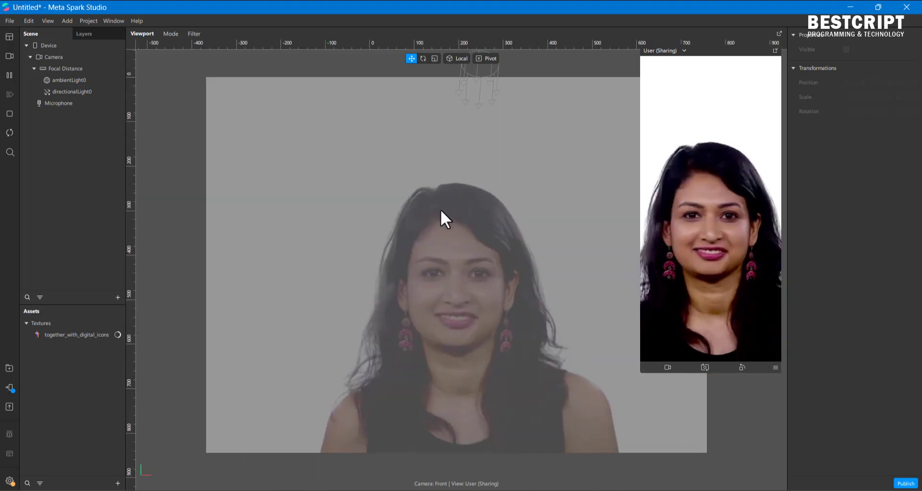
click(170, 34)
click(181, 50)
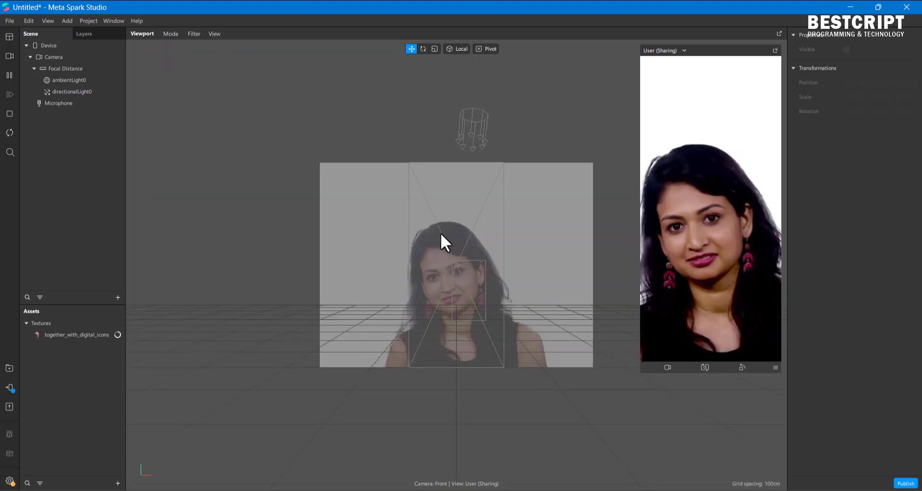
Hide the lights in the viewport using the Lights filter and show them again
click(194, 34)
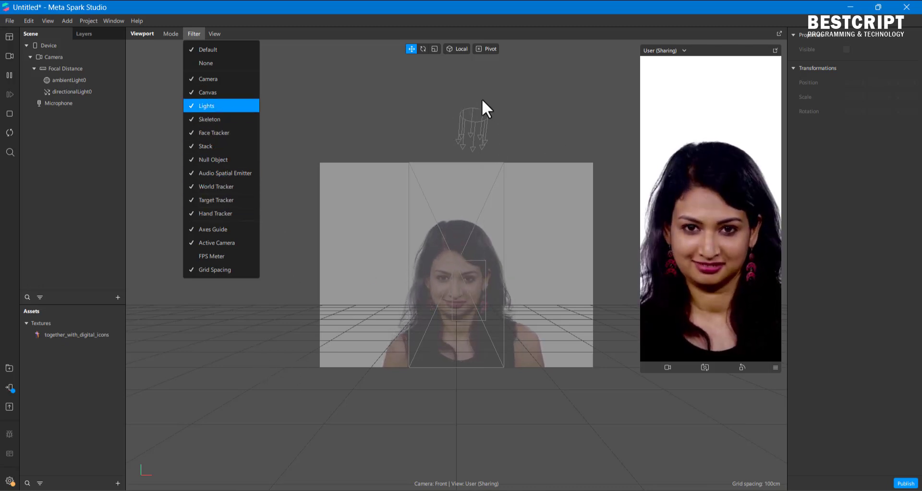
click(199, 106)
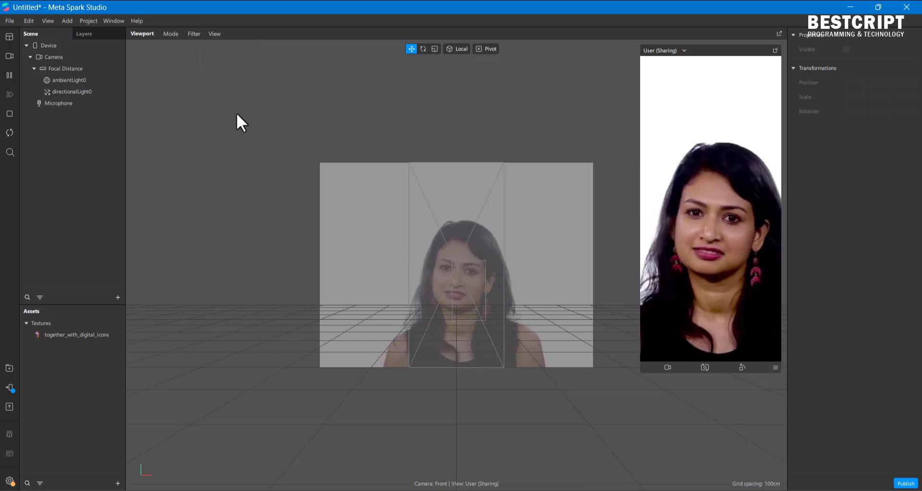
click(190, 34)
click(209, 106)
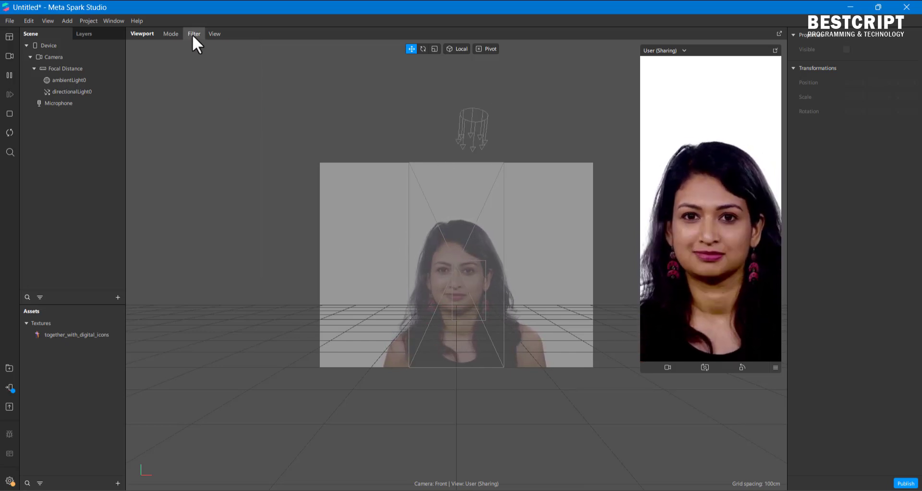
Hide the camera outline in the viewport using the Camera filter, show it again, and look over the remaining filters
click(192, 34)
click(210, 80)
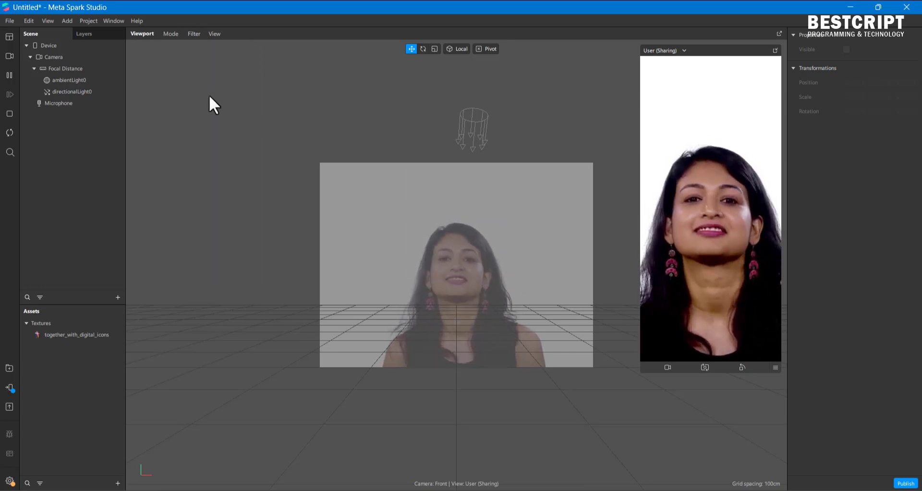
click(191, 34)
click(207, 79)
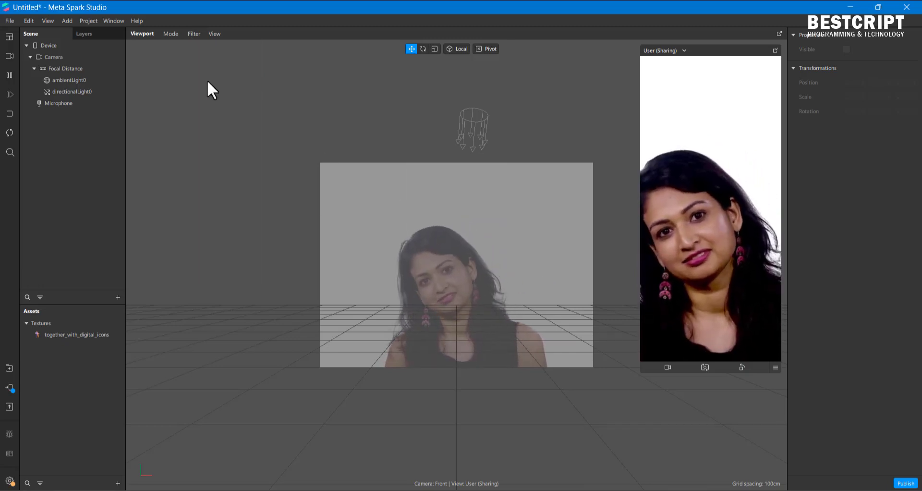
click(194, 34)
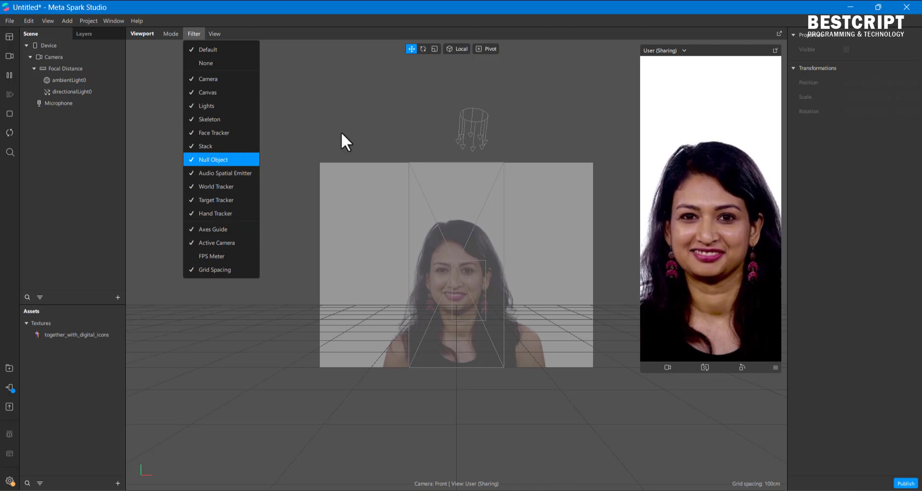
click(270, 62)
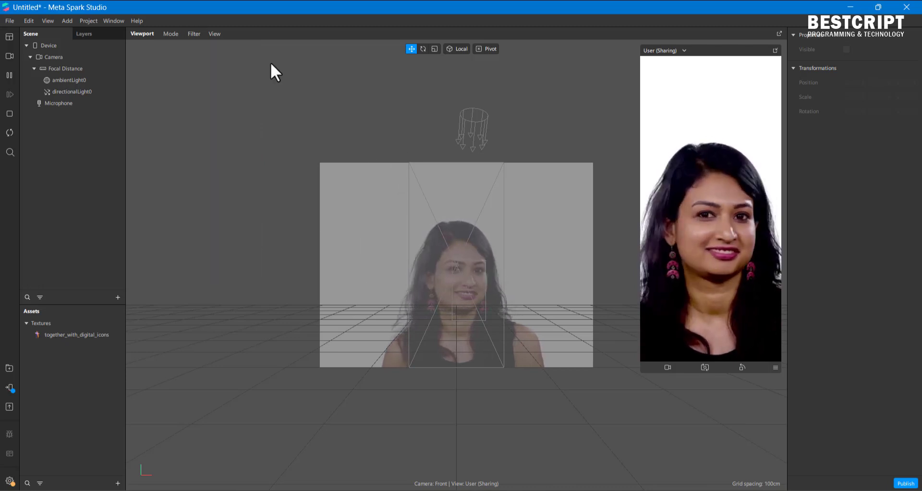
View the scene from the Left and Right in the viewport, and finish on the Bird's Eye view in perspective projection
click(217, 35)
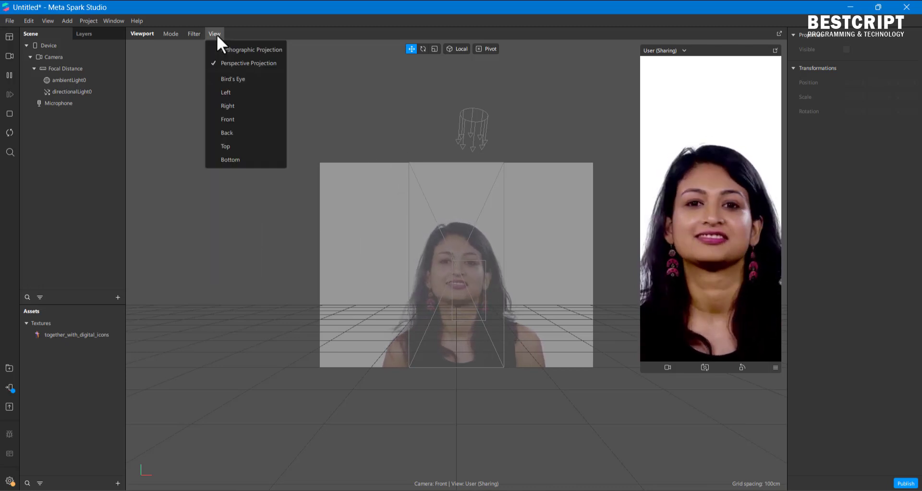
click(244, 93)
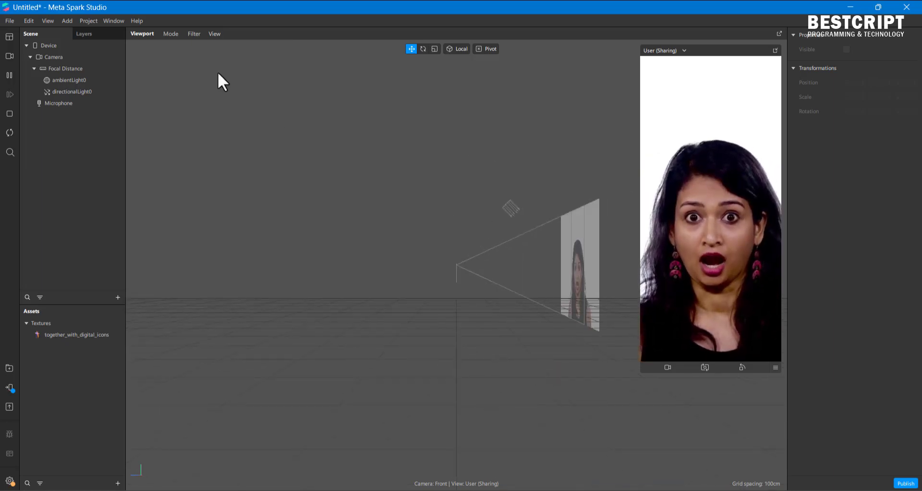
click(218, 32)
click(244, 104)
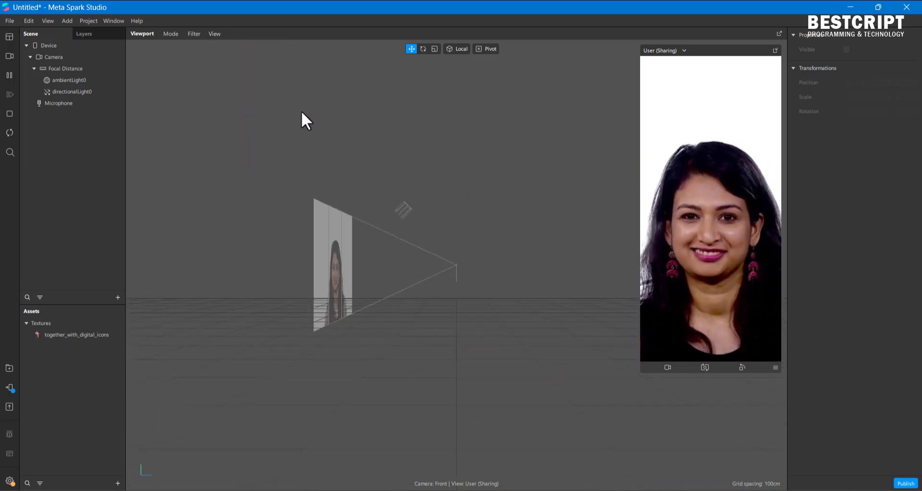
click(213, 34)
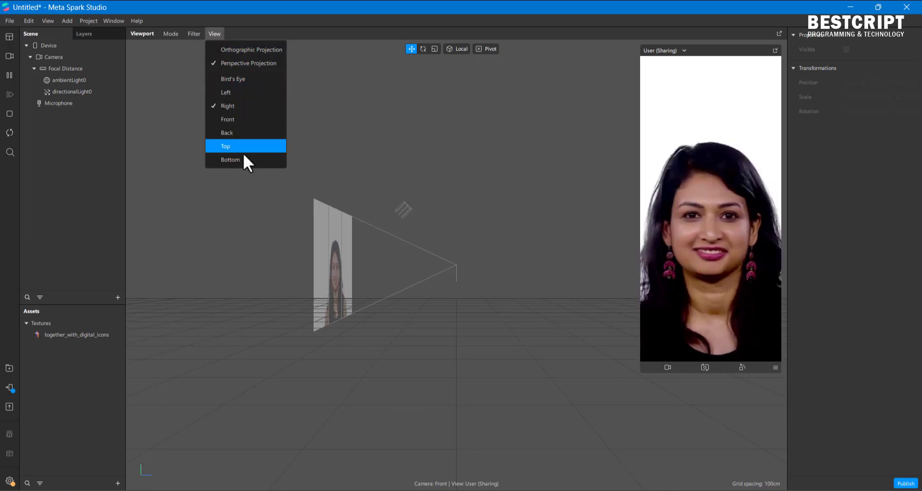
click(243, 80)
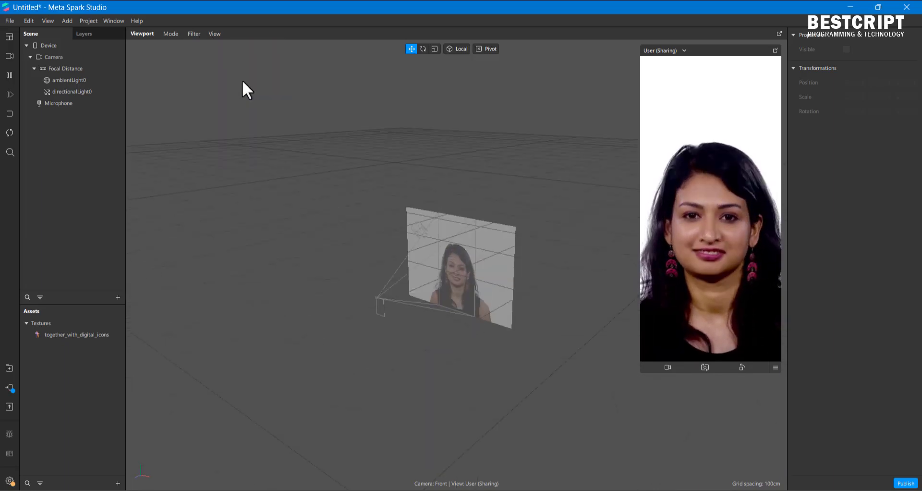
click(214, 33)
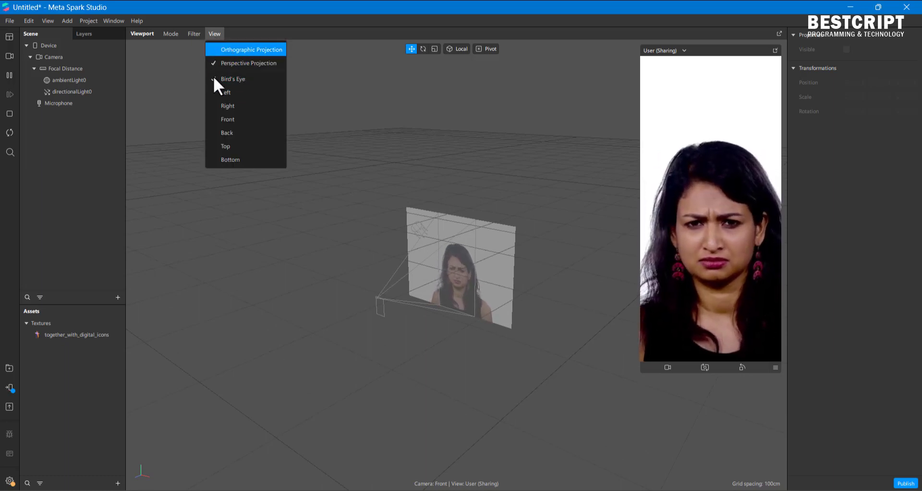
click(270, 27)
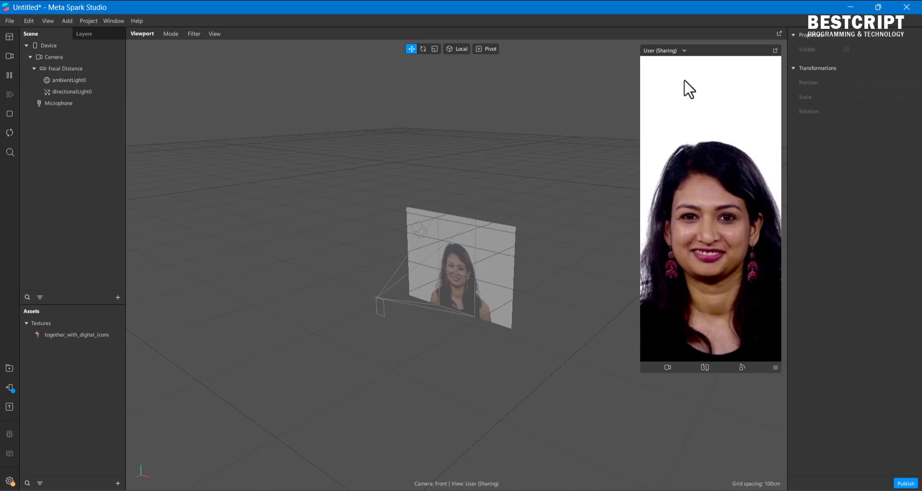
Inspect the properties of the ambient light, directional light, microphone and the together_with_digital_icons texture
click(59, 80)
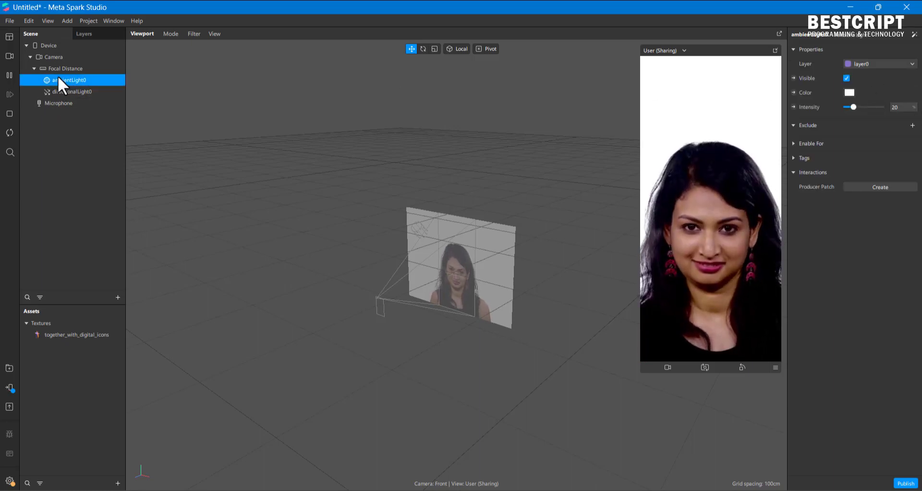
click(80, 334)
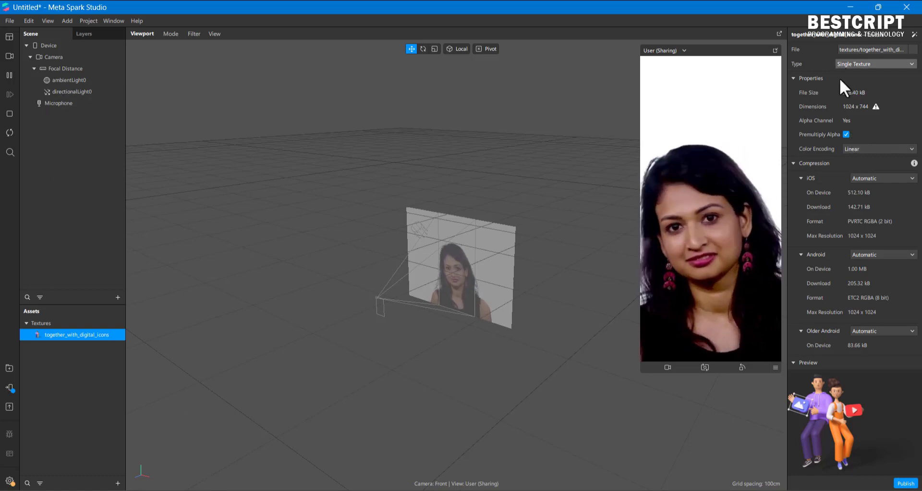
click(48, 88)
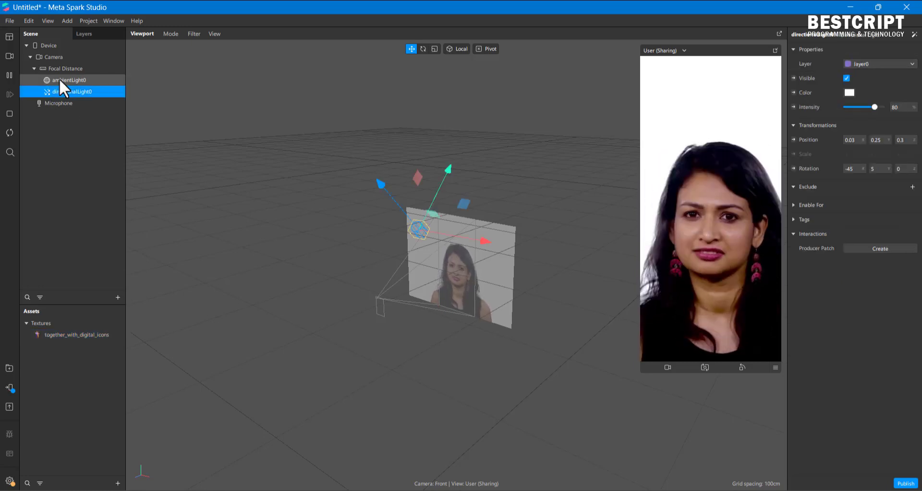
click(59, 80)
click(59, 103)
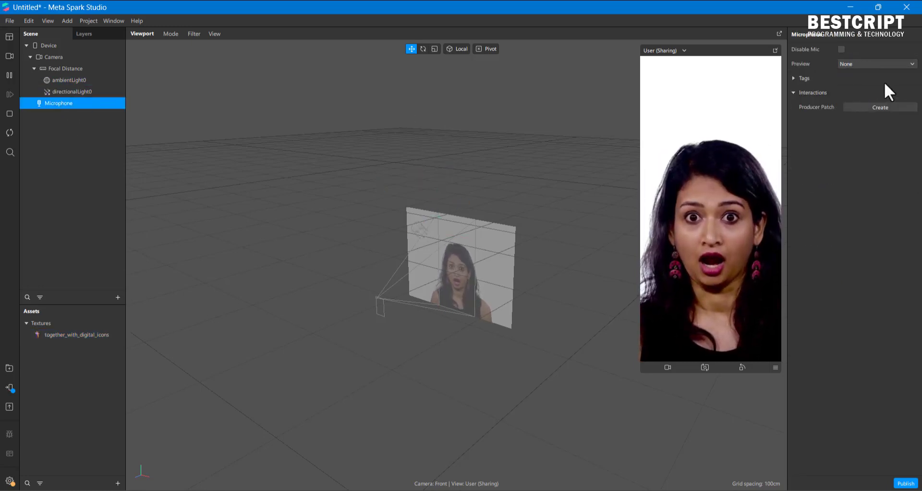
click(97, 334)
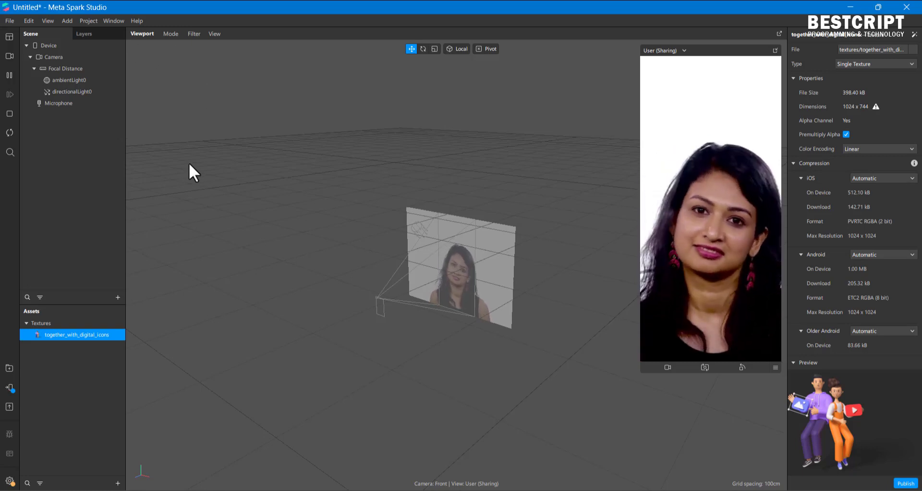
Examine which preview views the simulator offers, such as User (Sharing) and Capture
click(682, 51)
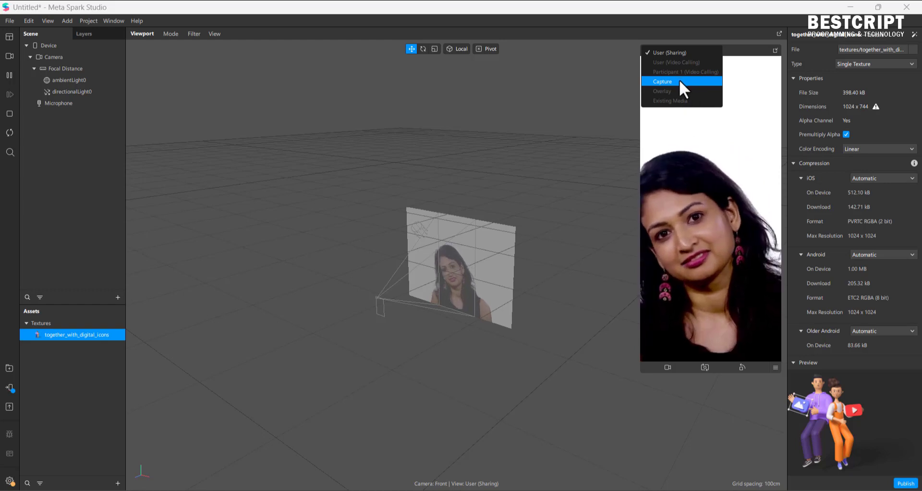
click(730, 47)
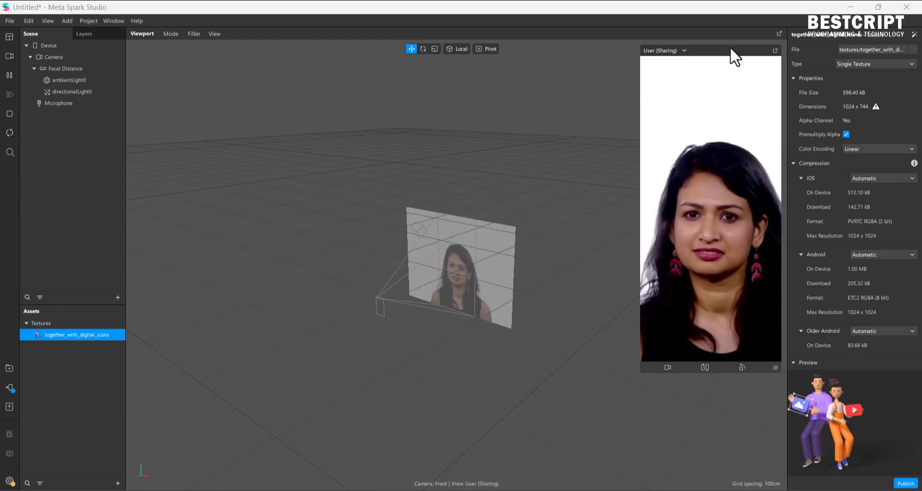
click(682, 52)
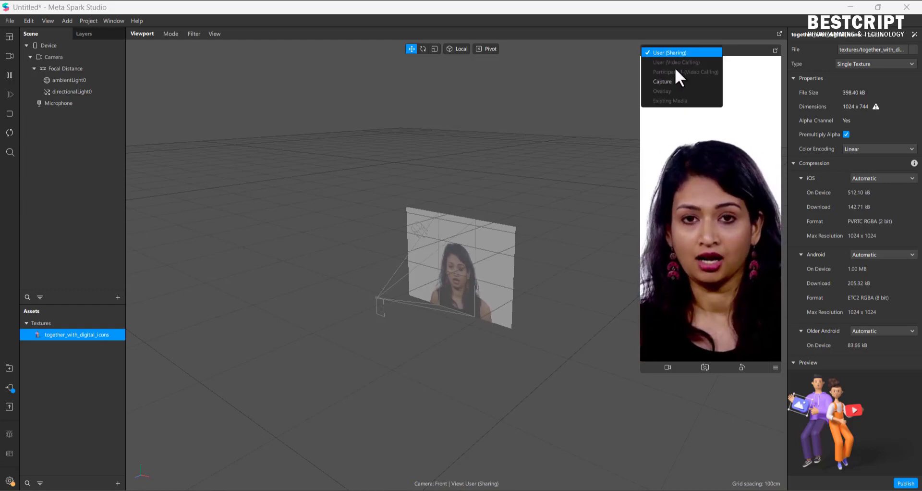
Add the Sharing Effect experience to the project in its properties
click(92, 22)
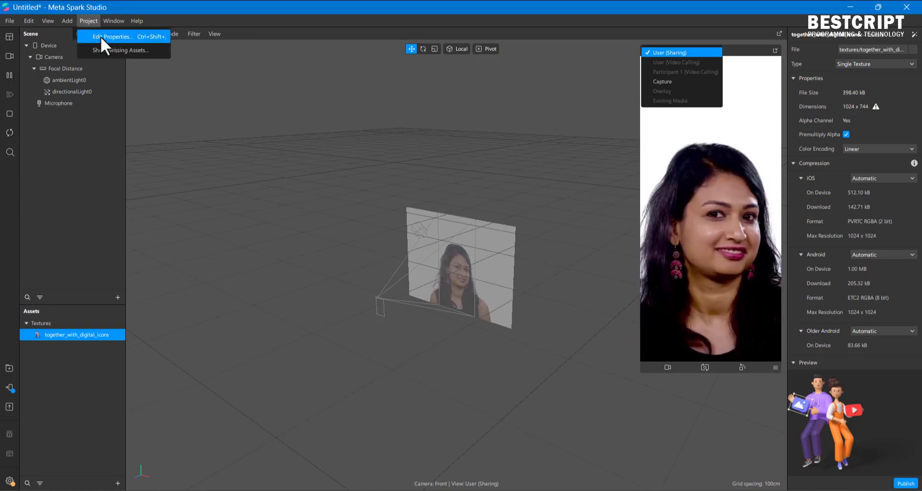
click(100, 36)
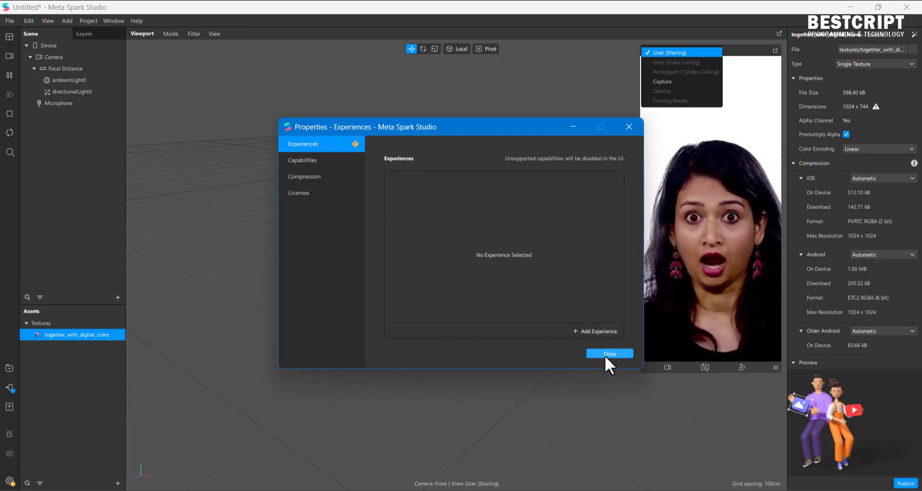
click(599, 331)
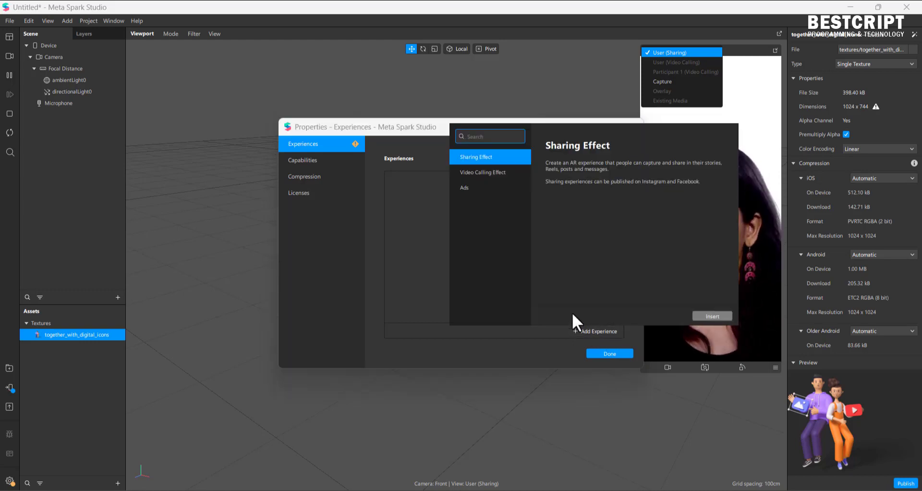
click(486, 156)
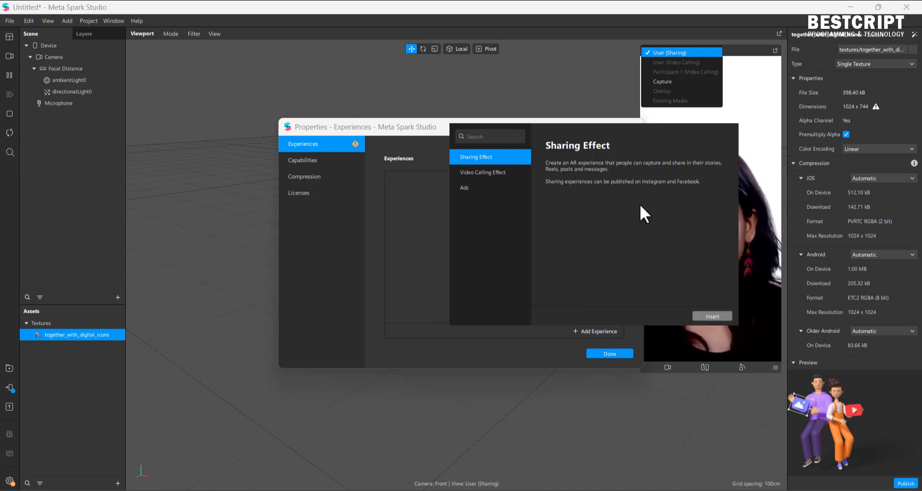
click(712, 315)
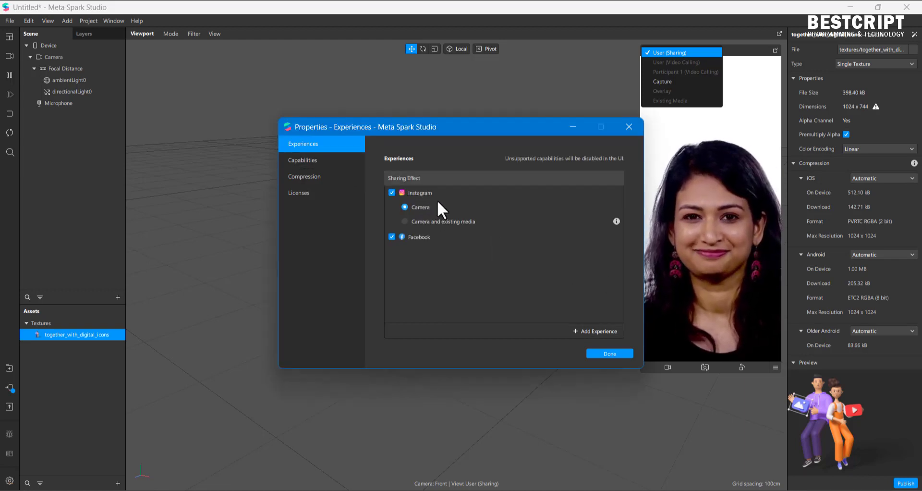
Add the Video Calling Effect and Ads experiences to the project, and check the platforms listed for each
click(592, 329)
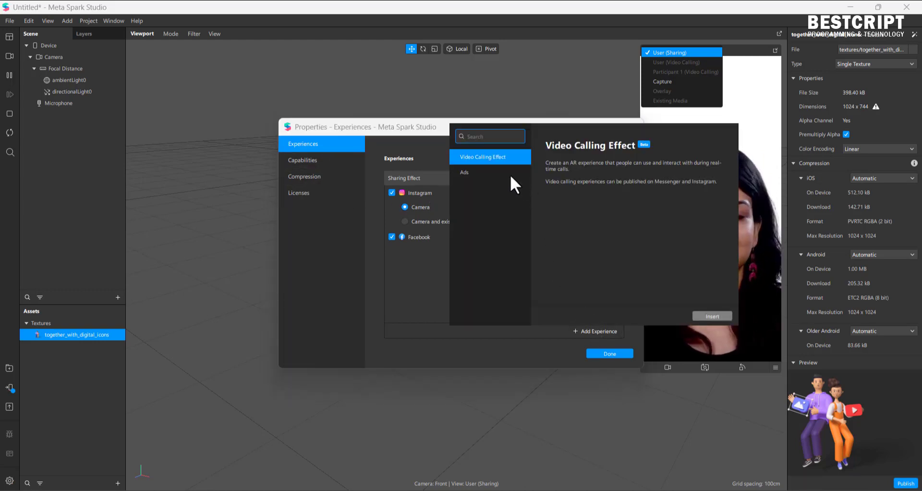
click(481, 156)
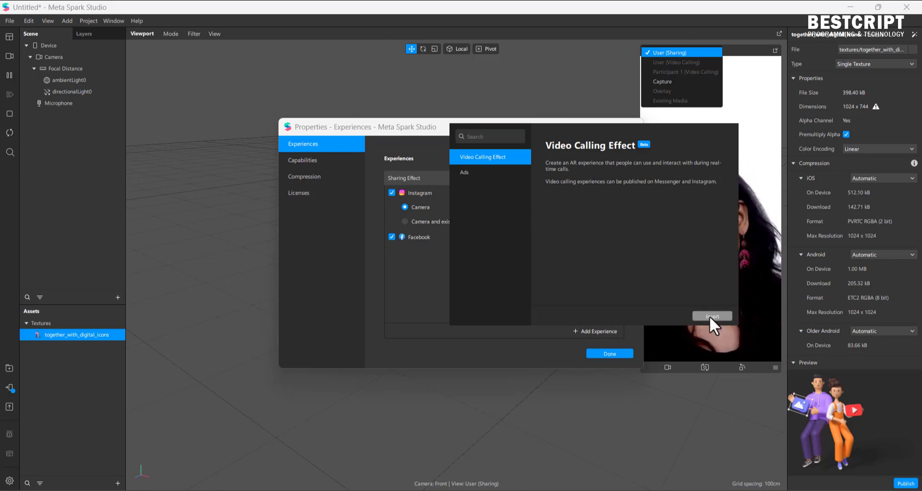
click(711, 316)
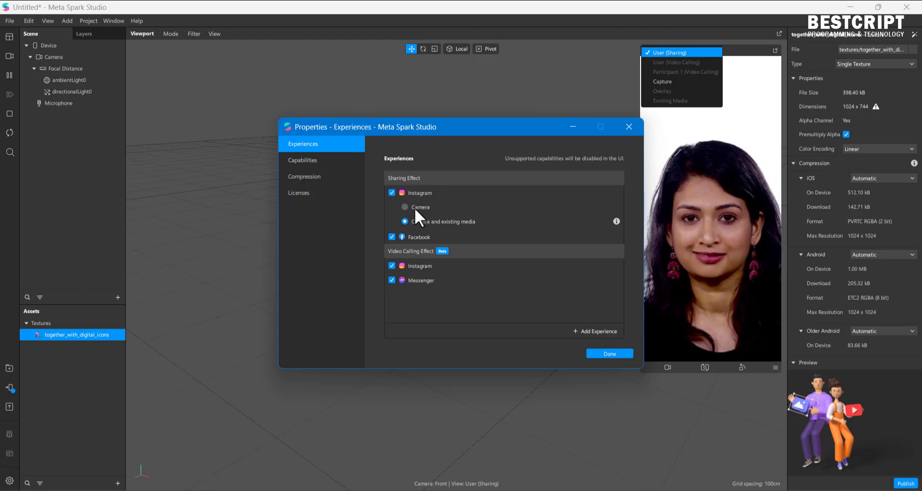
click(594, 330)
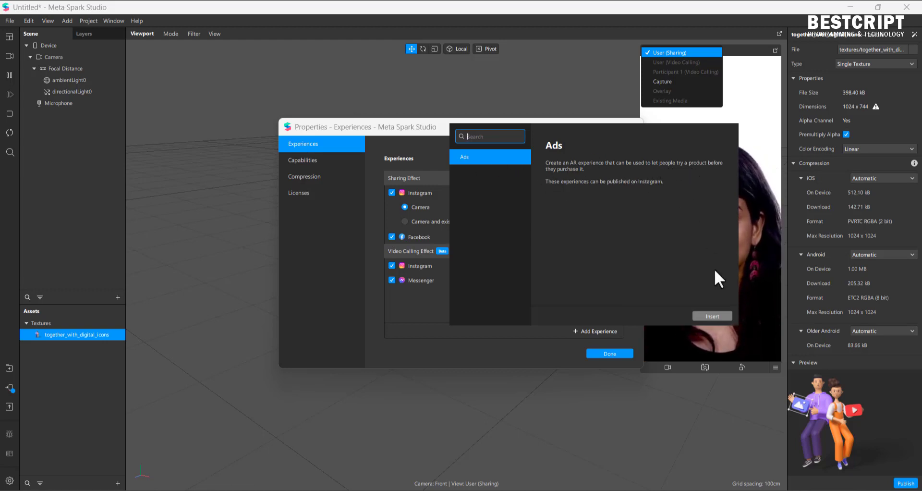
click(710, 315)
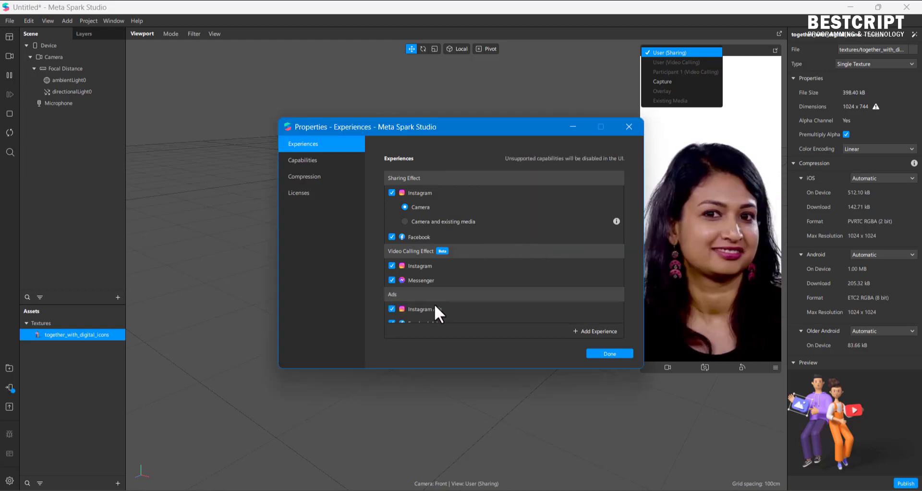
scroll(436, 304, down, 1)
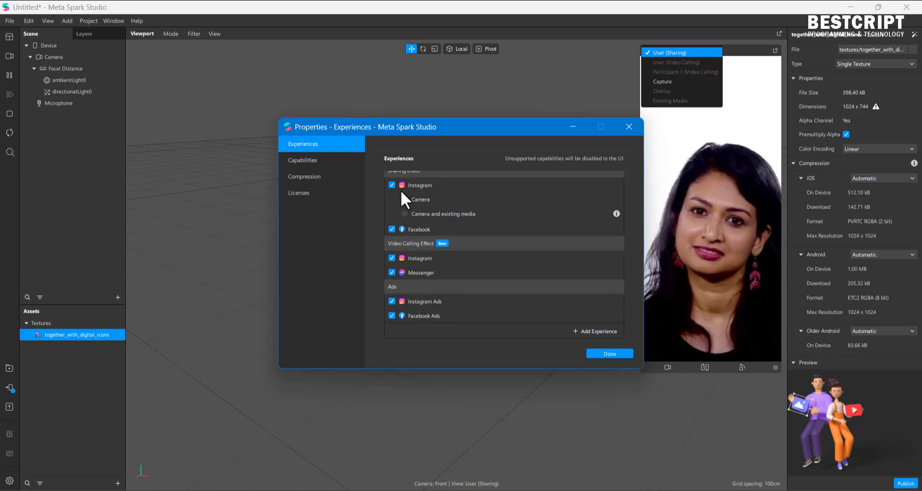
scroll(401, 189, up, 1)
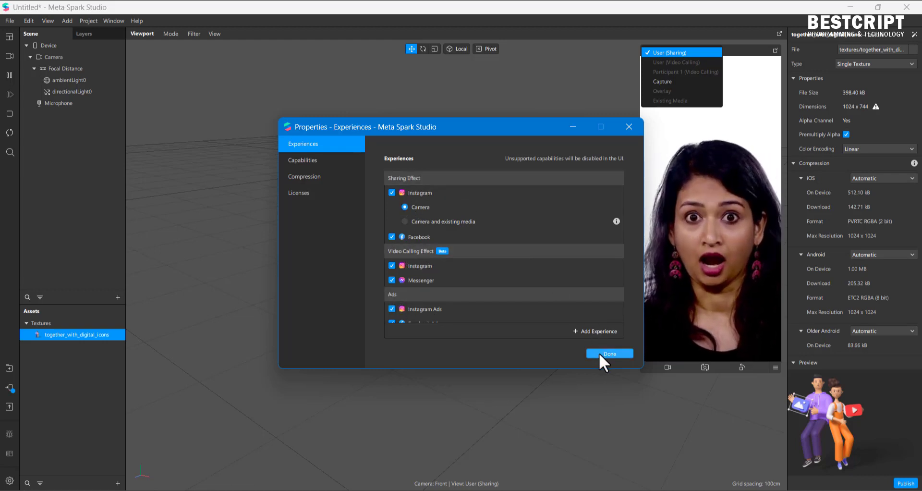
Look through the project's Capabilities, Compression and Licenses properties, return to Experiences and close the properties
click(308, 161)
click(313, 175)
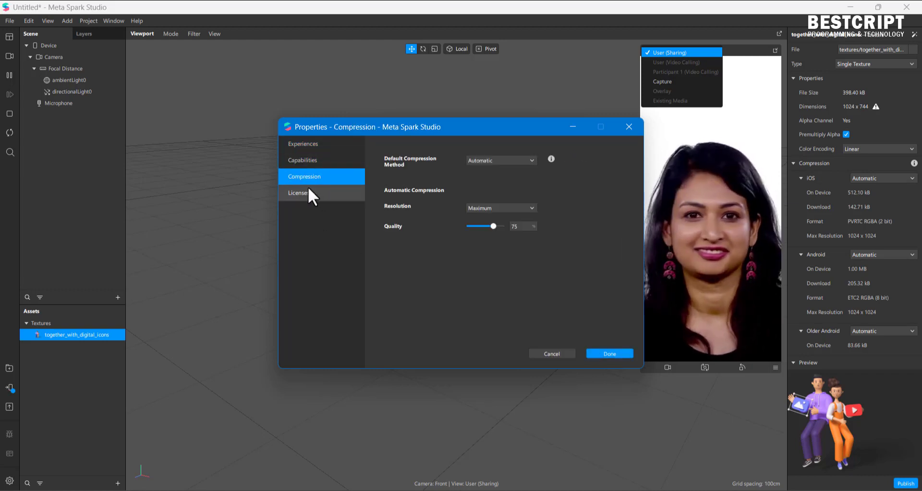
click(307, 192)
click(317, 149)
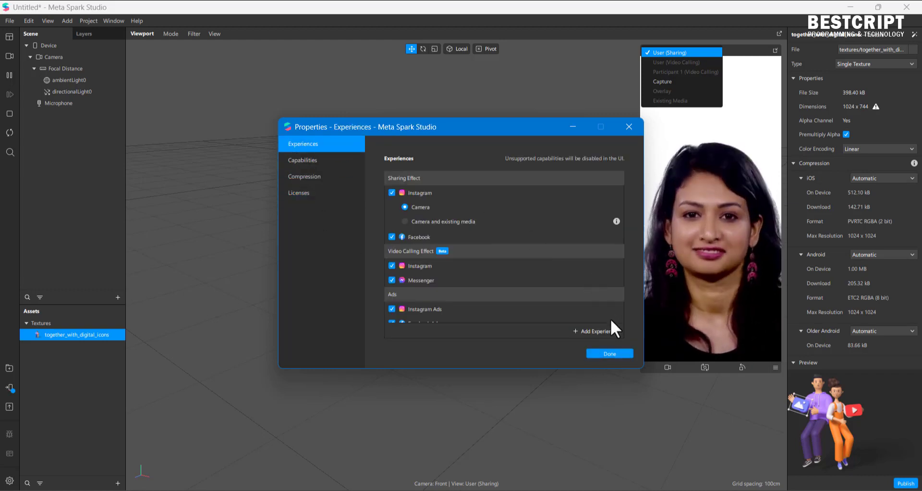
click(601, 350)
Switch the simulator preview to the User (Video Calling) view and dismiss the tip about seeing the effect on participant 1
click(738, 49)
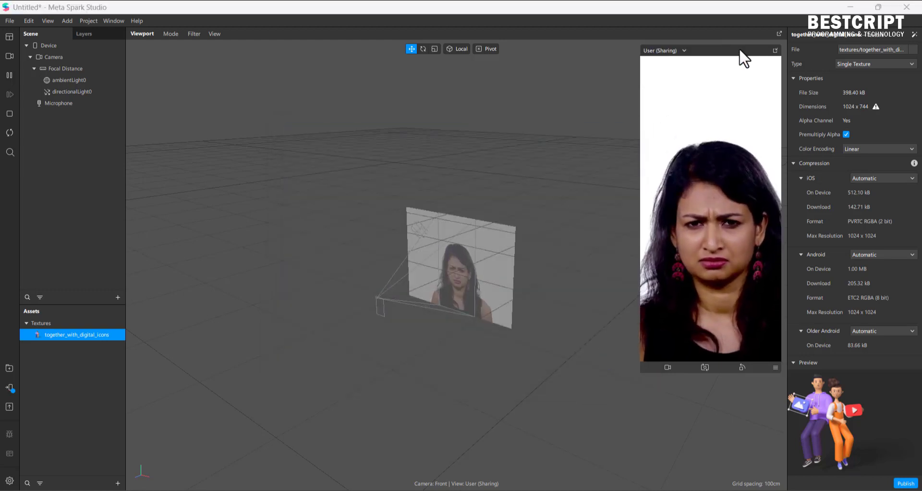
click(671, 49)
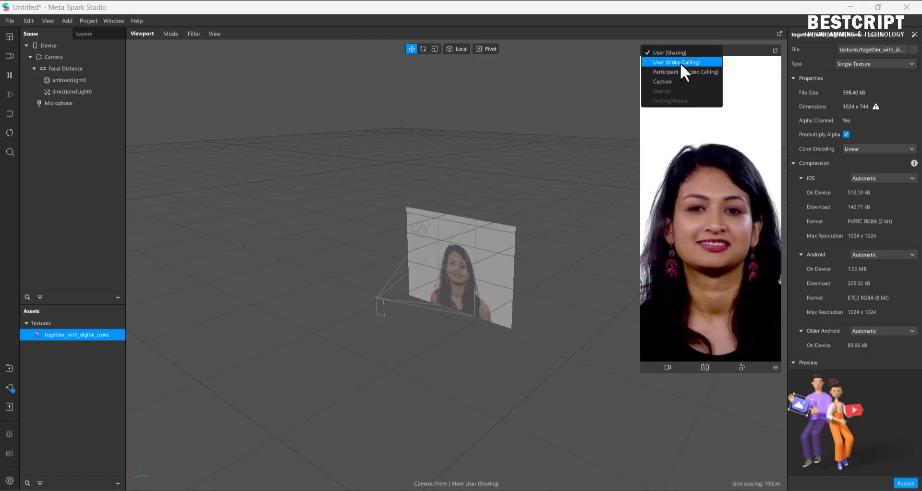
click(680, 62)
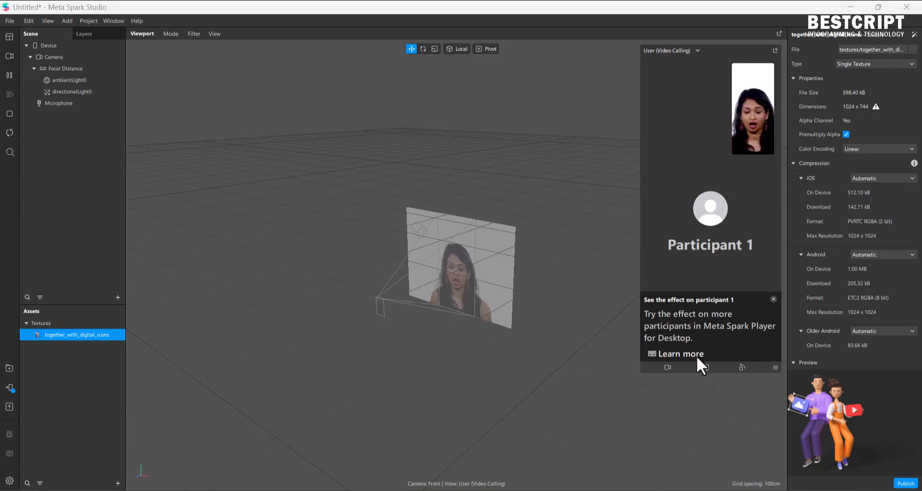
click(773, 299)
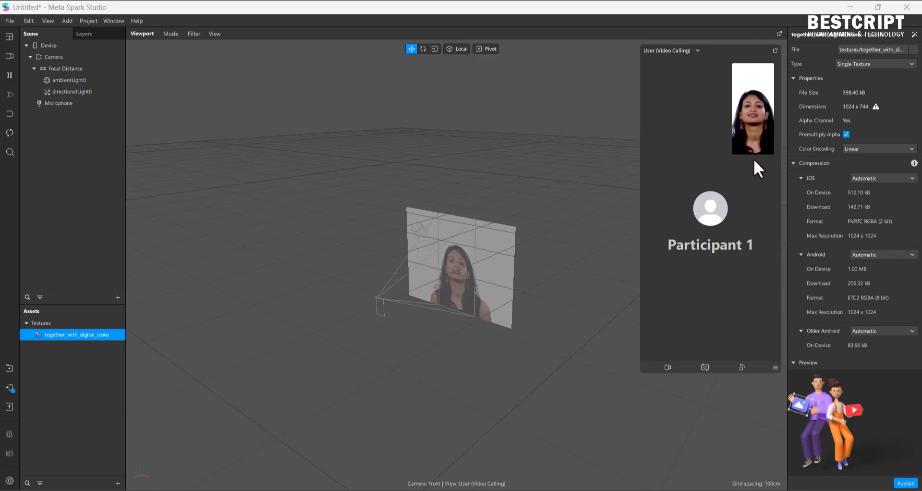
Switch the video calling preview to the back camera and return it to the front camera
click(698, 50)
click(707, 286)
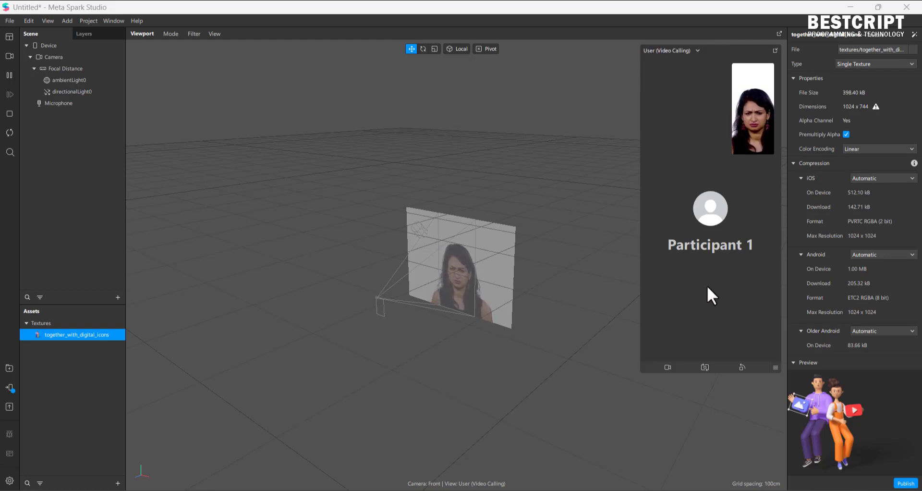
click(705, 367)
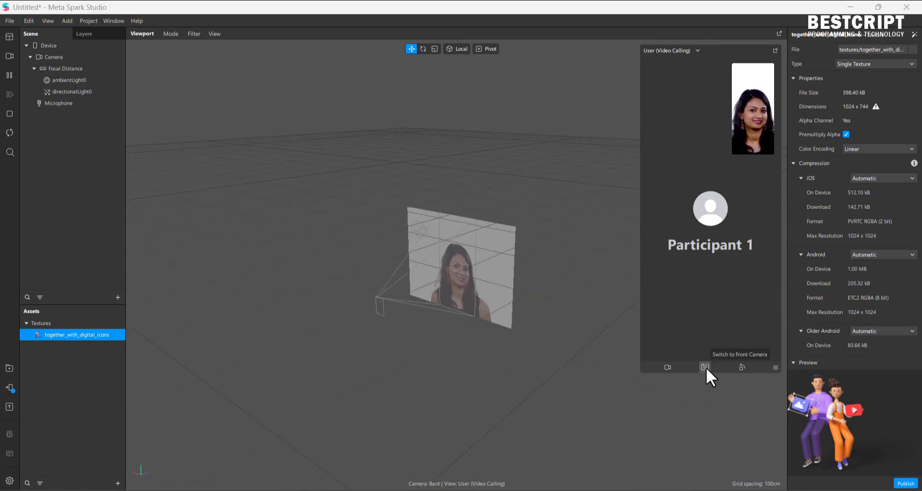
click(705, 367)
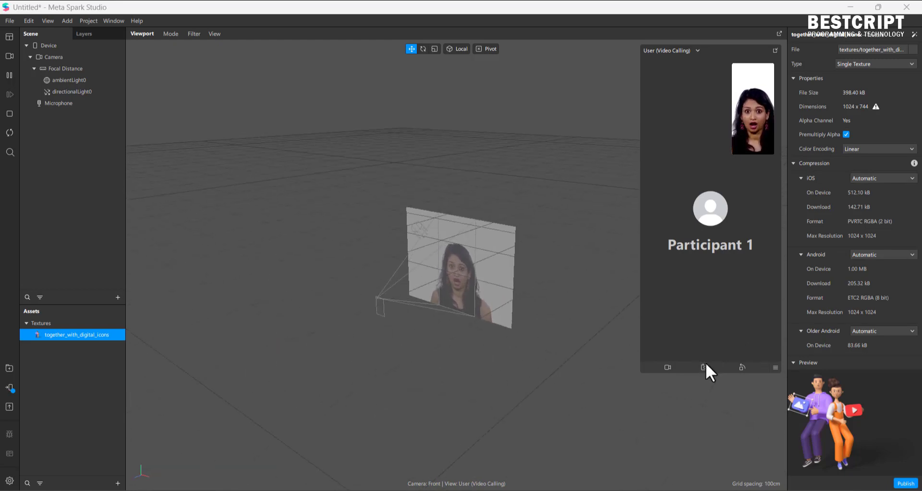
Preview the Participant 1 (Video Calling) and Capture views in the simulator, and return it to User (Sharing)
click(686, 49)
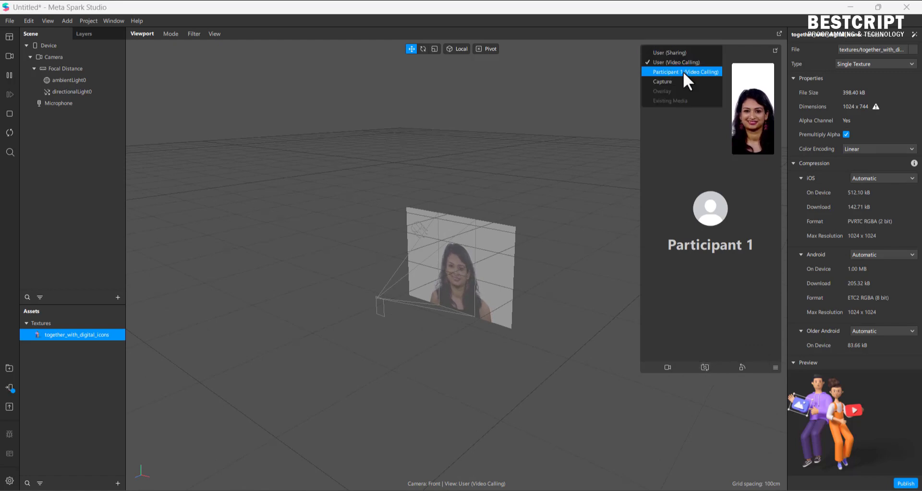
click(685, 73)
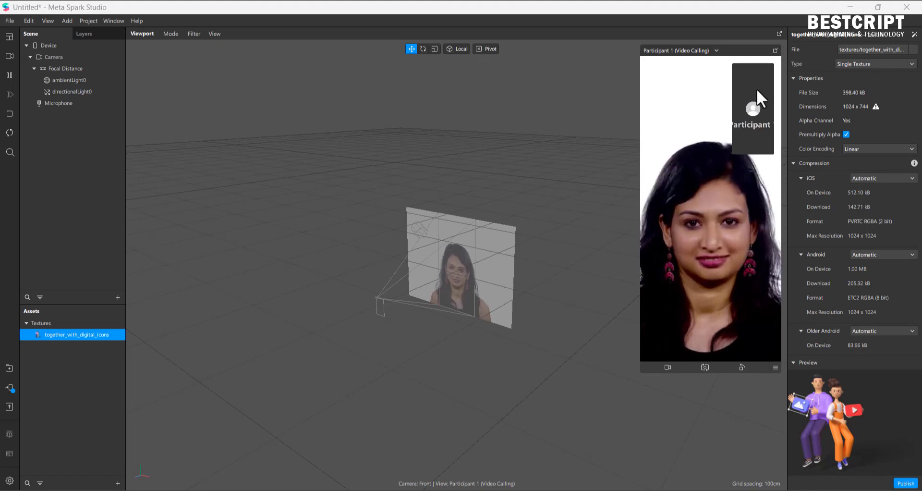
click(707, 52)
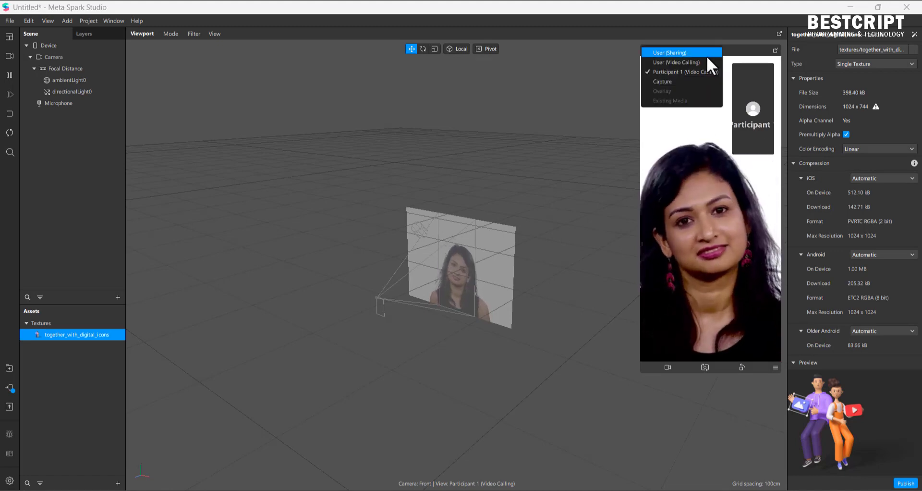
click(698, 81)
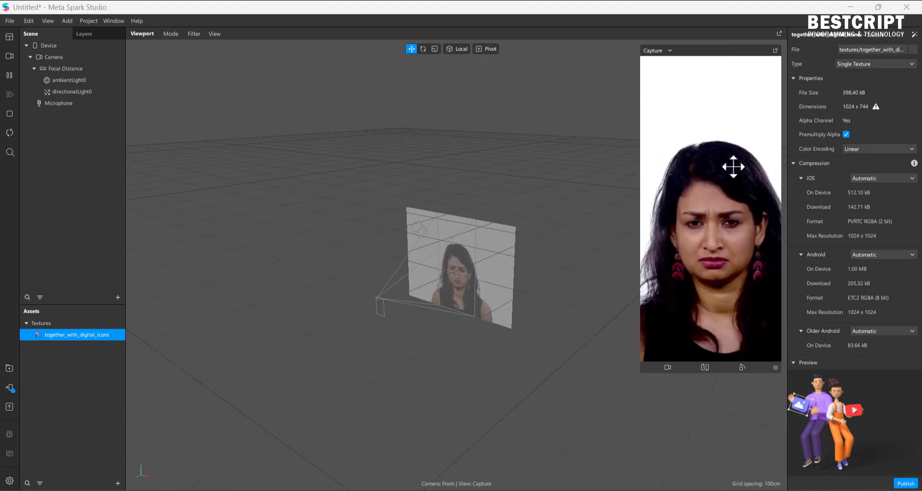
click(672, 50)
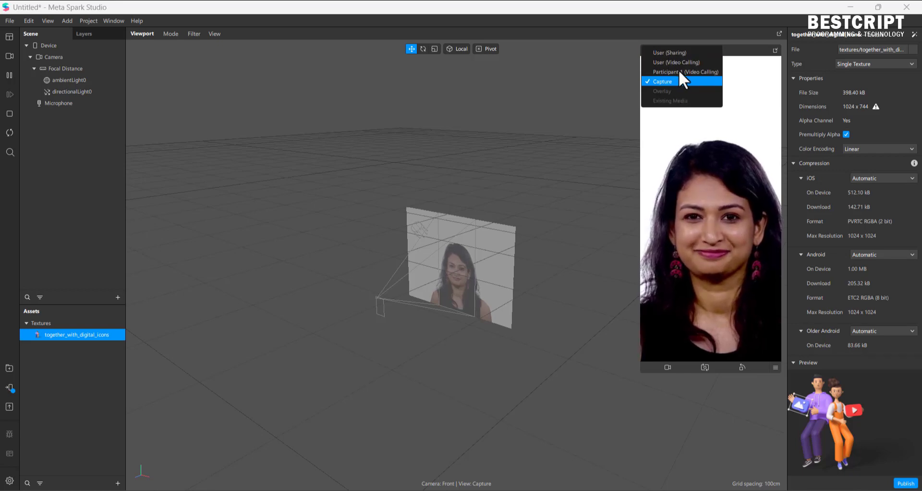
click(680, 54)
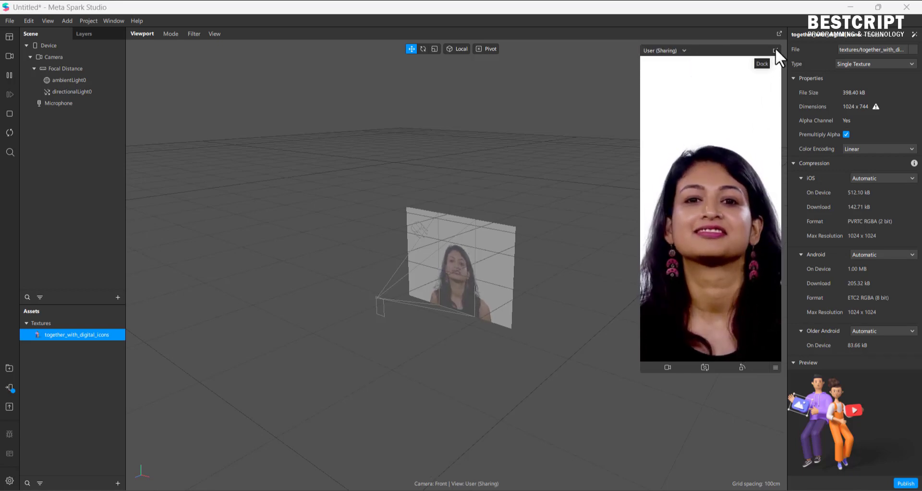
Reposition the simulator window over the viewport, undock it and dock it again
drag(771, 49, 714, 59)
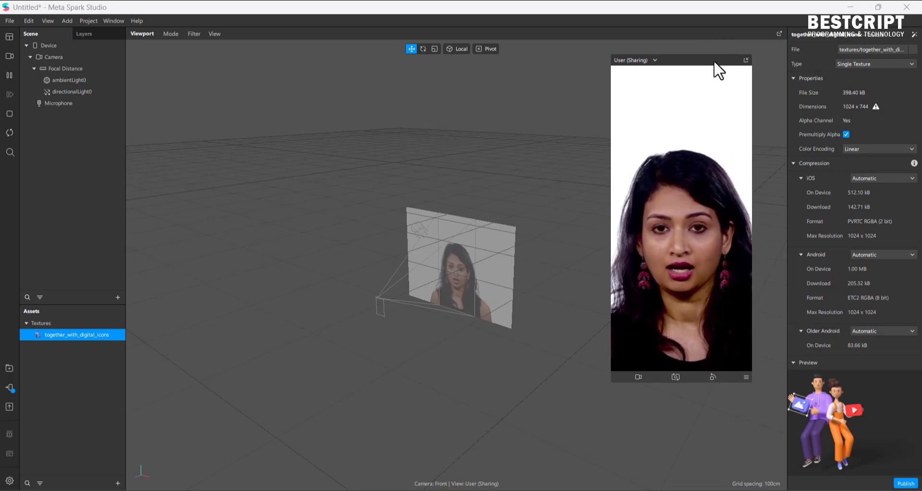
click(745, 58)
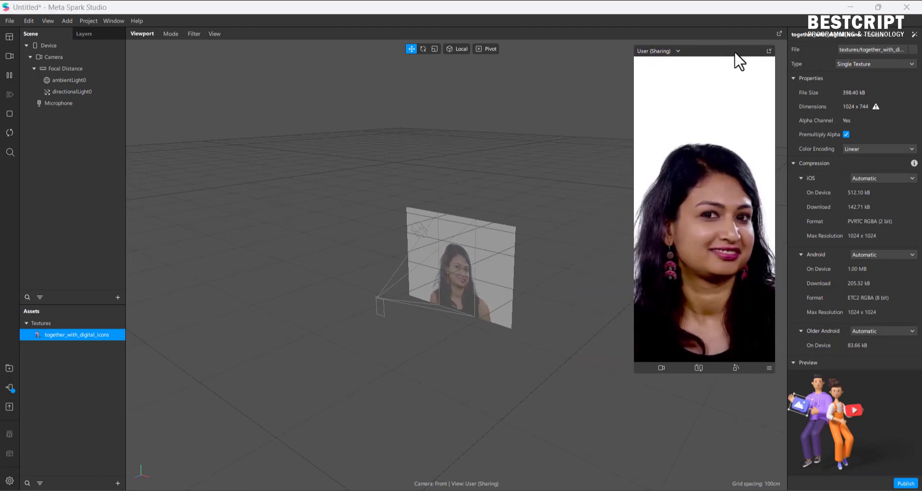
click(767, 50)
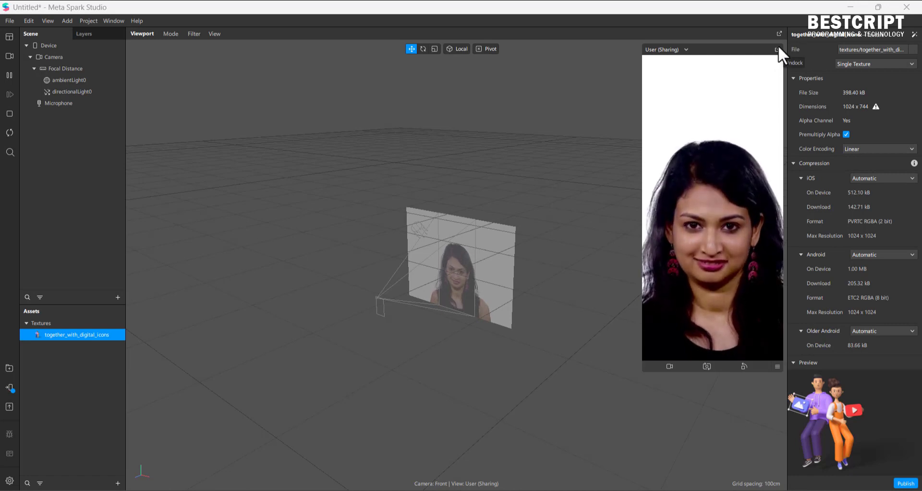
Try the third real-time simulation video in the first row, and keep the fourth one as the simulator's camera feed
click(671, 365)
click(620, 291)
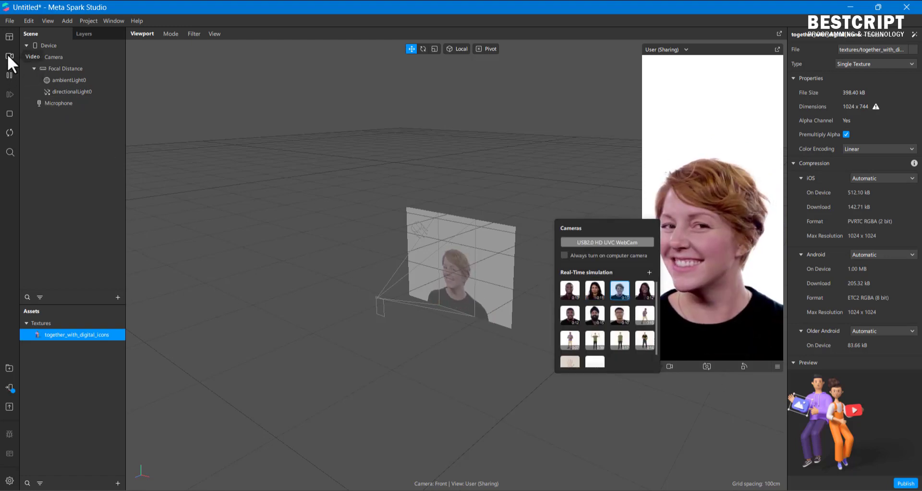
click(644, 290)
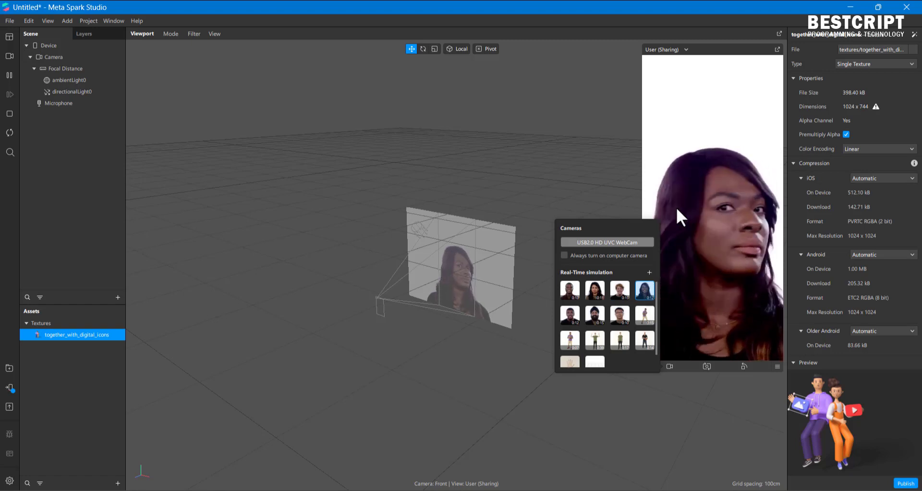
click(704, 207)
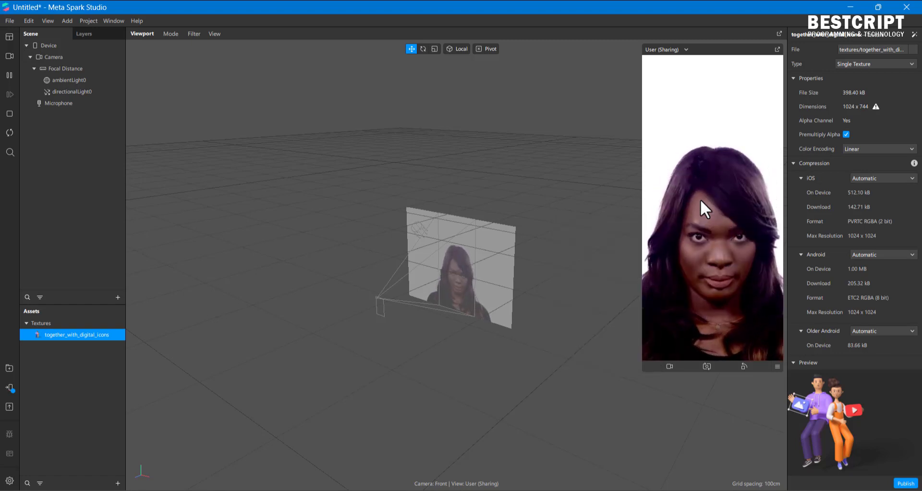
Rotate the simulated device to landscape and back to portrait, and turn on Simulate Touch
click(744, 366)
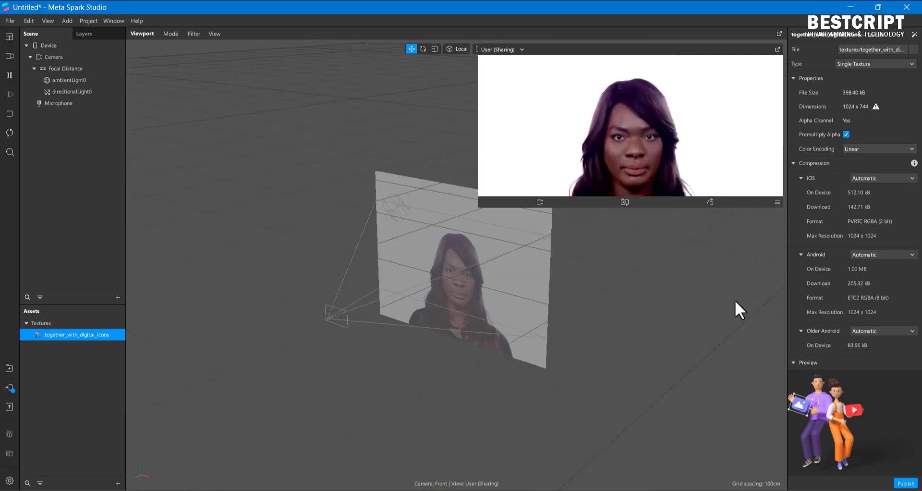
click(709, 203)
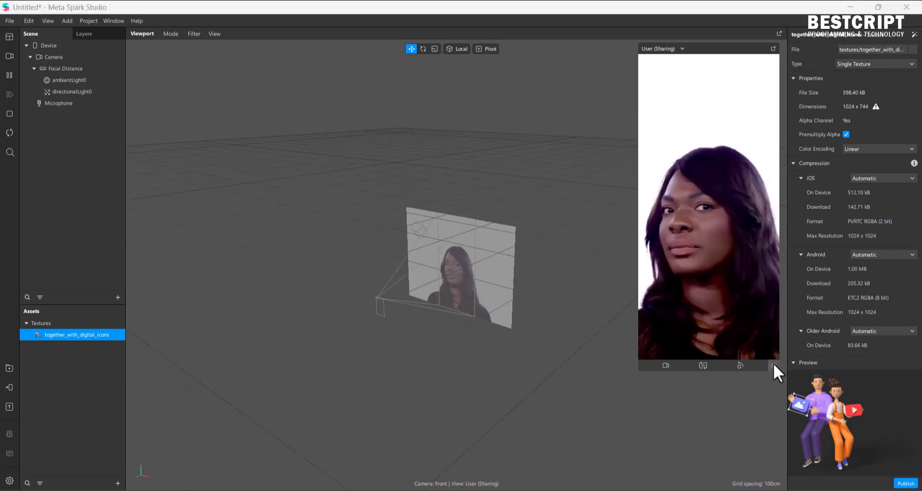
click(773, 365)
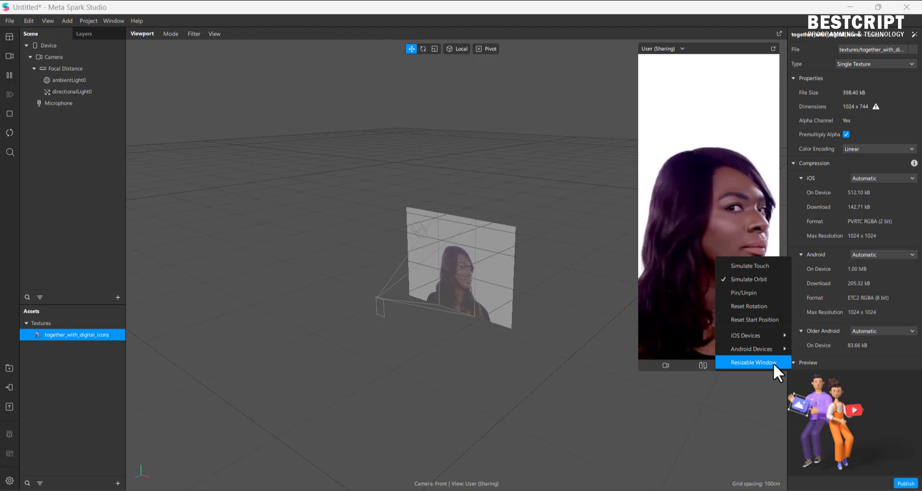
click(749, 266)
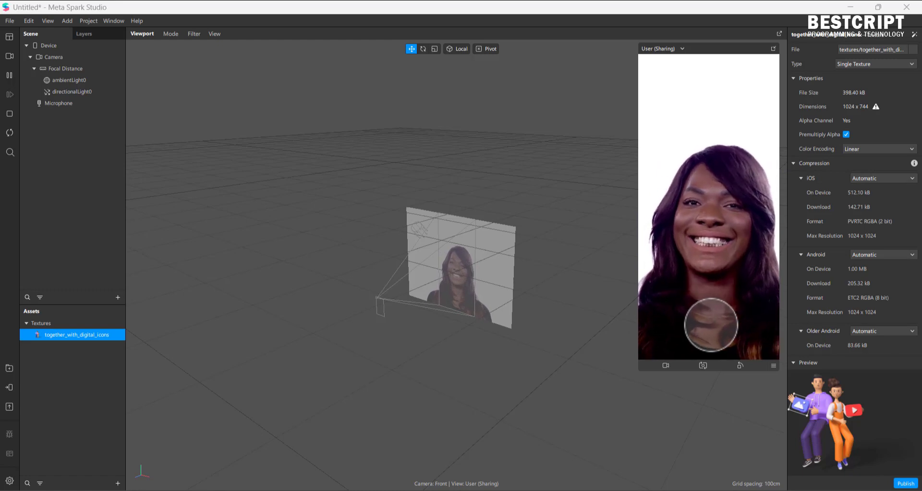
View the project's Layers, return to the Scene objects, and check the simulator options and test a touch on the preview
click(85, 35)
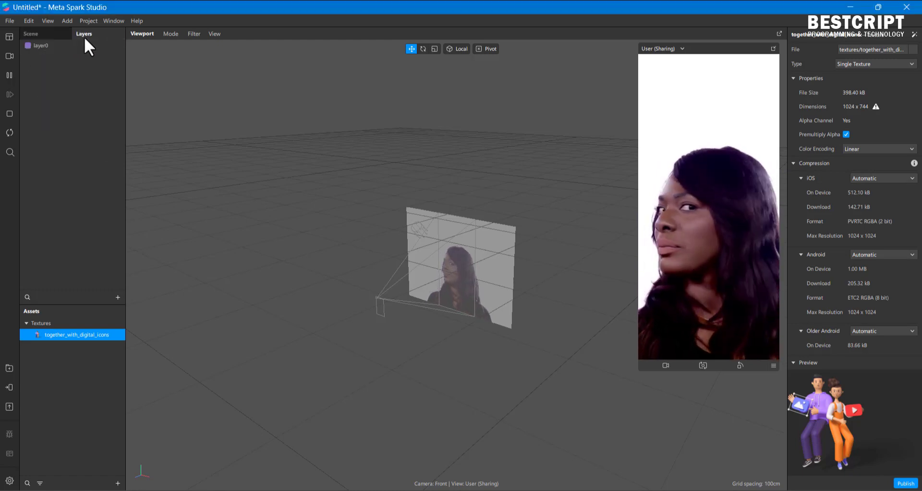
click(50, 34)
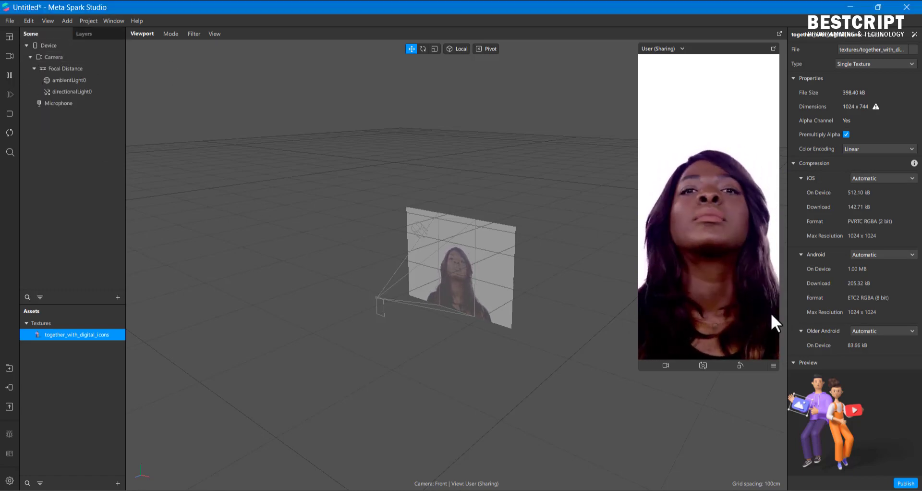
click(773, 365)
mouse_move(804, 364)
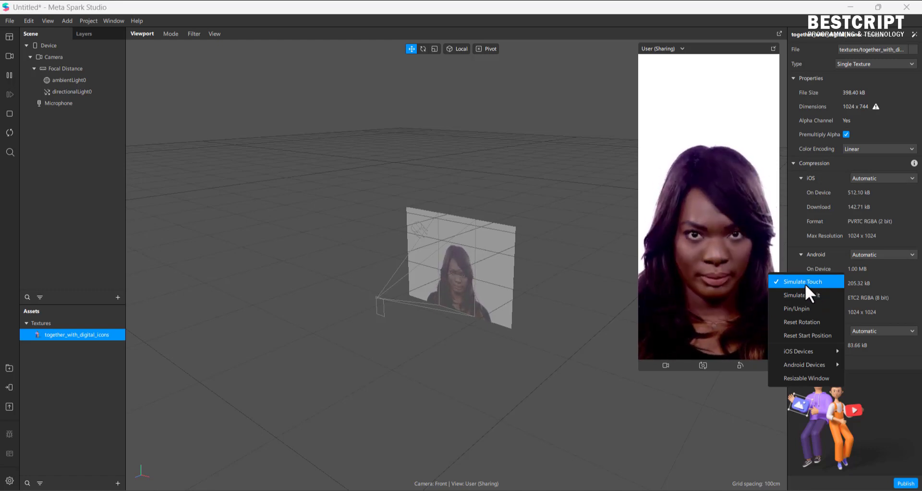
click(709, 295)
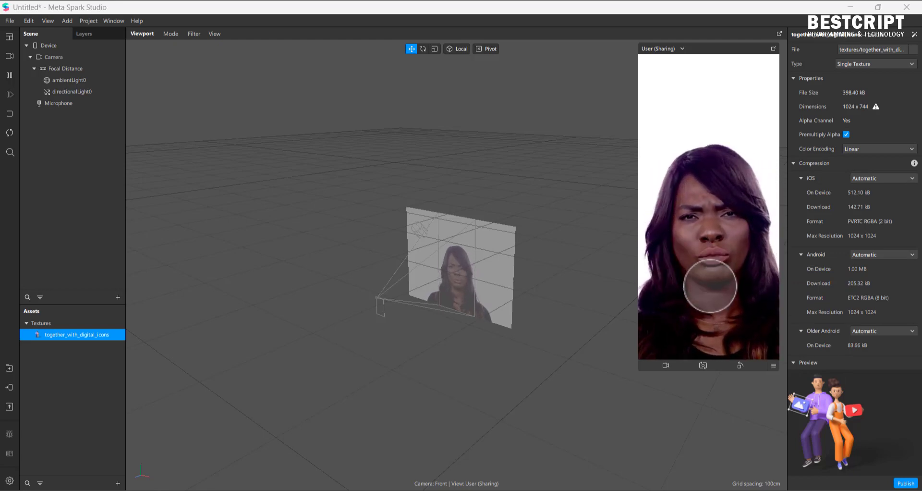
Set the simulated device to the iPhone 13 Pro Max
click(771, 364)
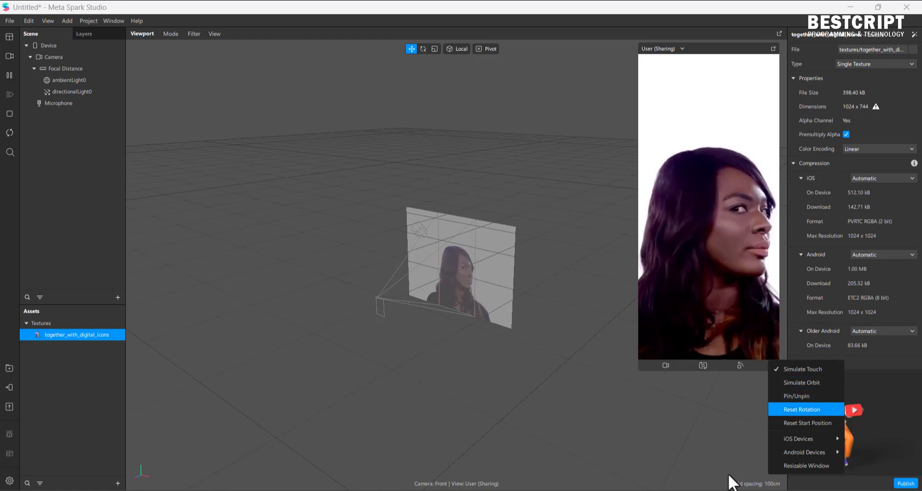
mouse_move(825, 437)
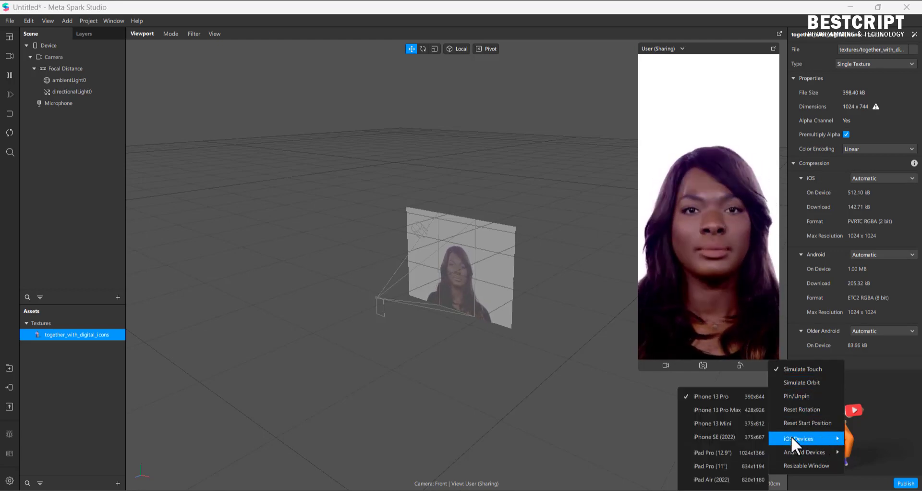
click(726, 412)
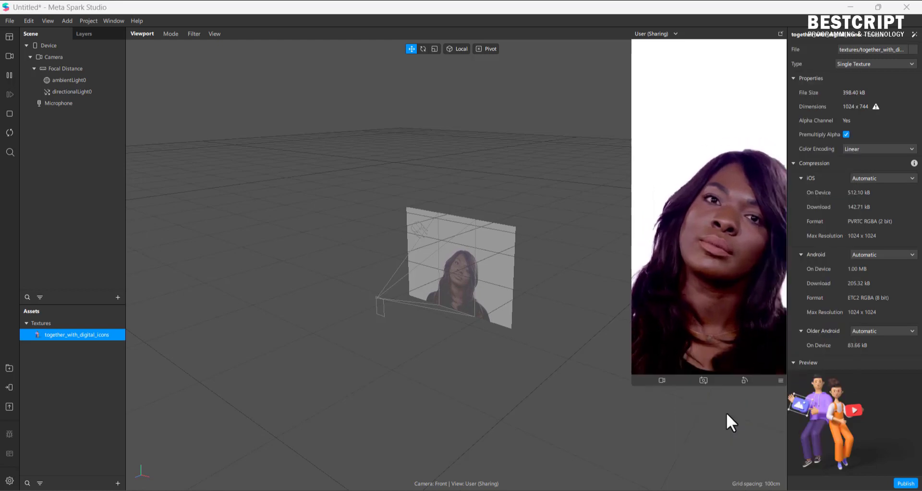
Look through the available Android devices, and set the simulated device to the iPhone 13 Mini
click(780, 379)
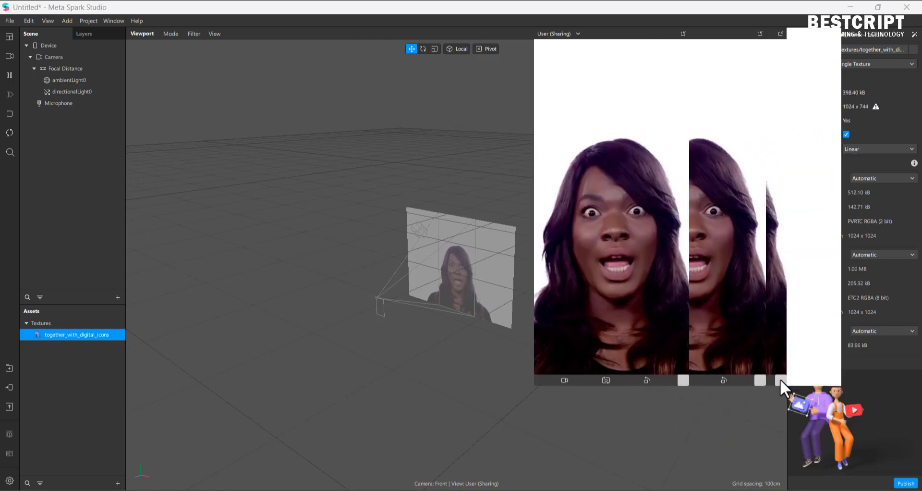
mouse_move(816, 453)
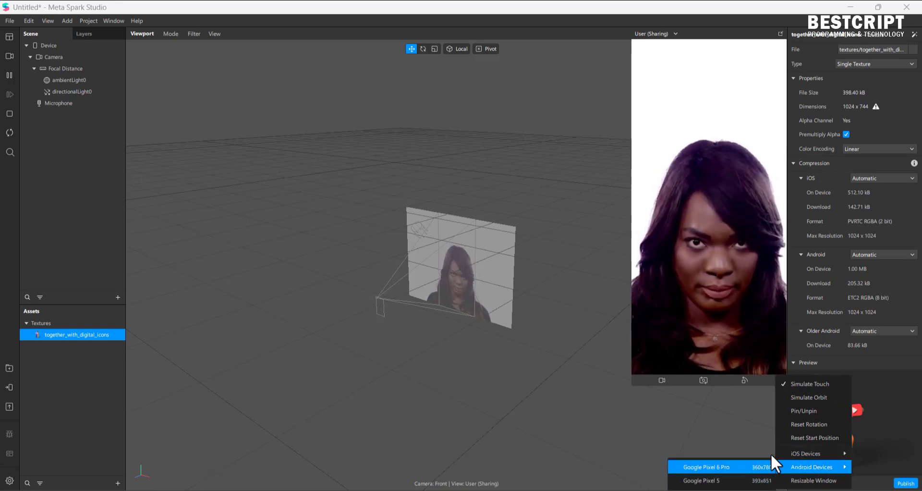
click(761, 387)
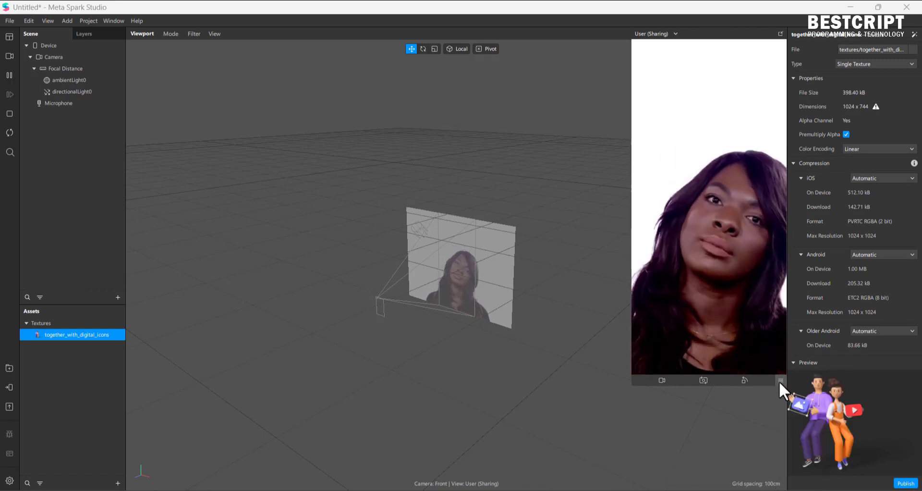
click(780, 381)
mouse_move(806, 454)
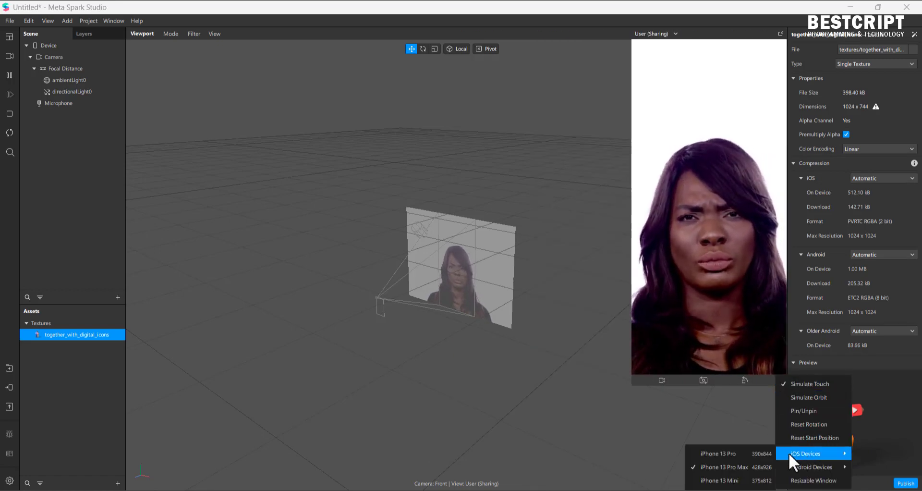
click(727, 480)
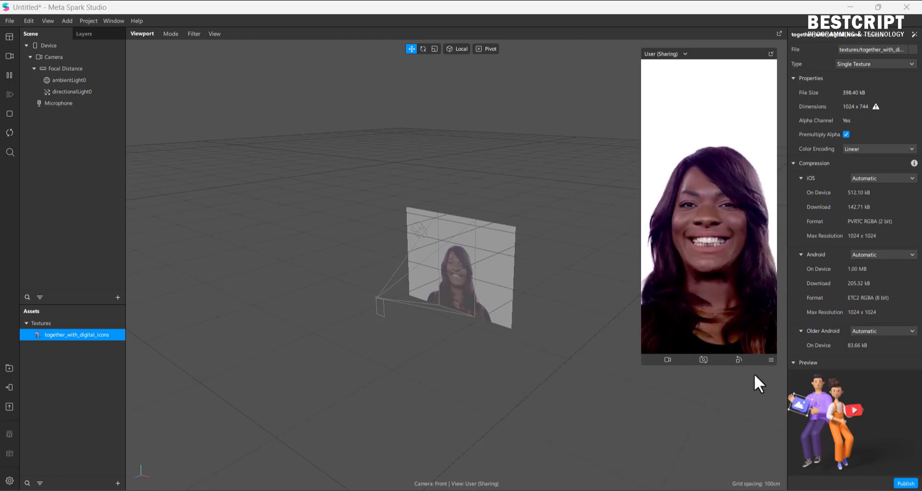
Set the simulated device to the Android Google Pixel 5
click(769, 360)
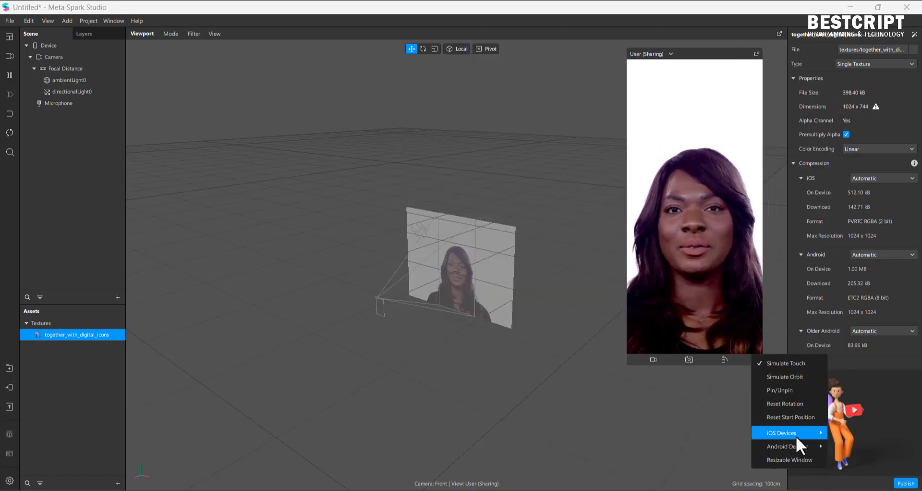
mouse_move(797, 435)
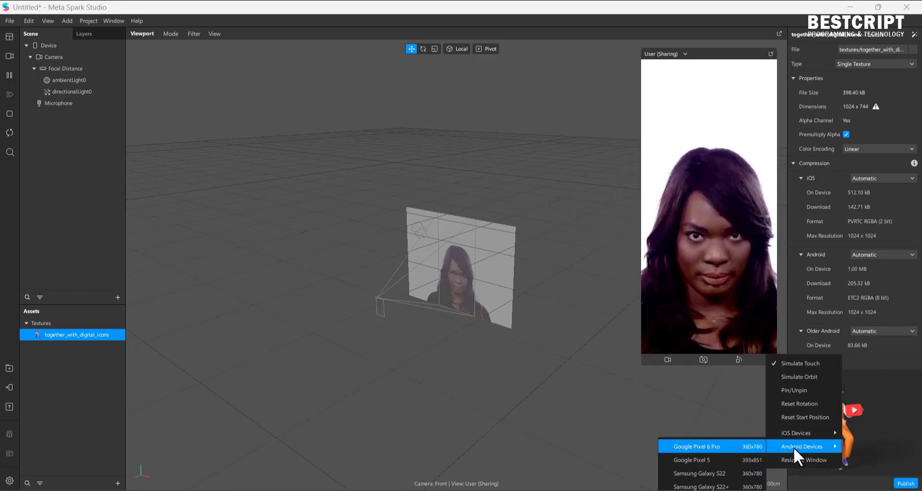
click(712, 461)
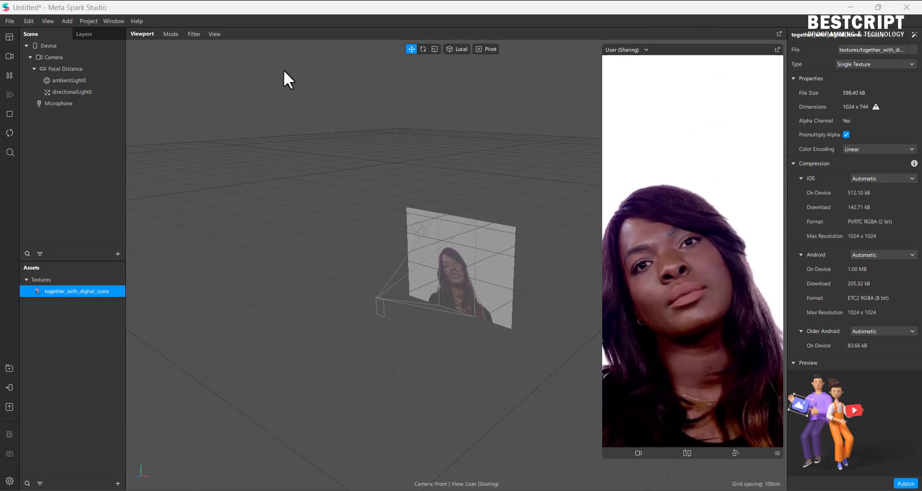
Pin the simulator beside the viewport, and unpin it again
click(48, 20)
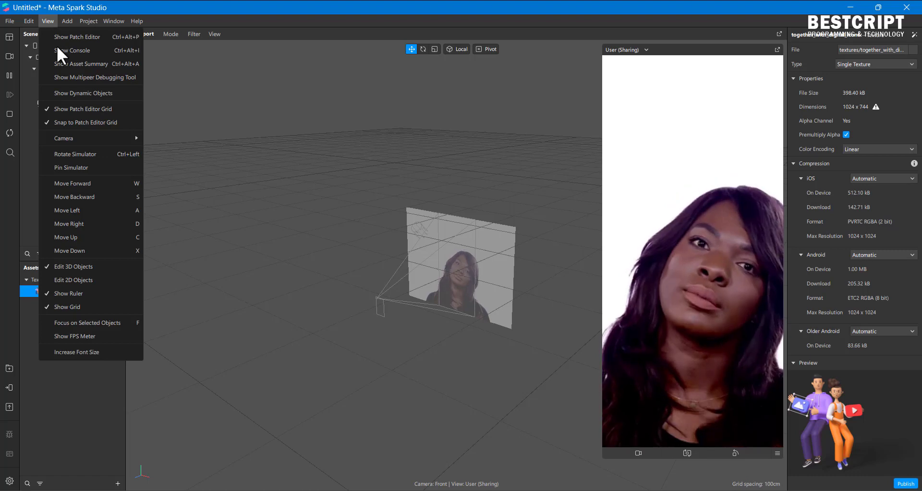
click(90, 166)
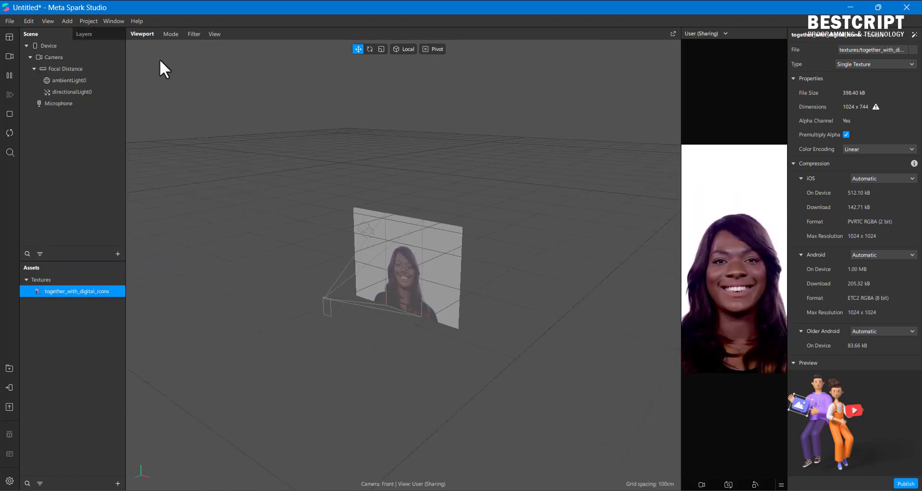
click(48, 21)
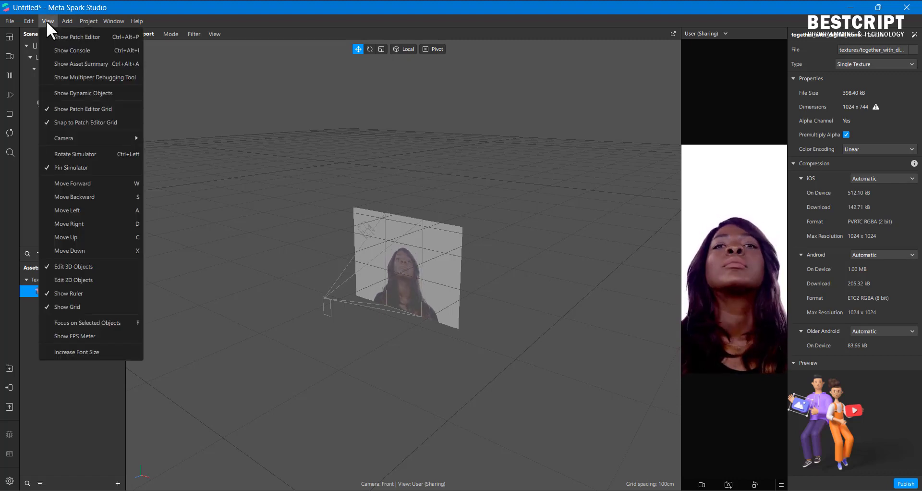
click(67, 168)
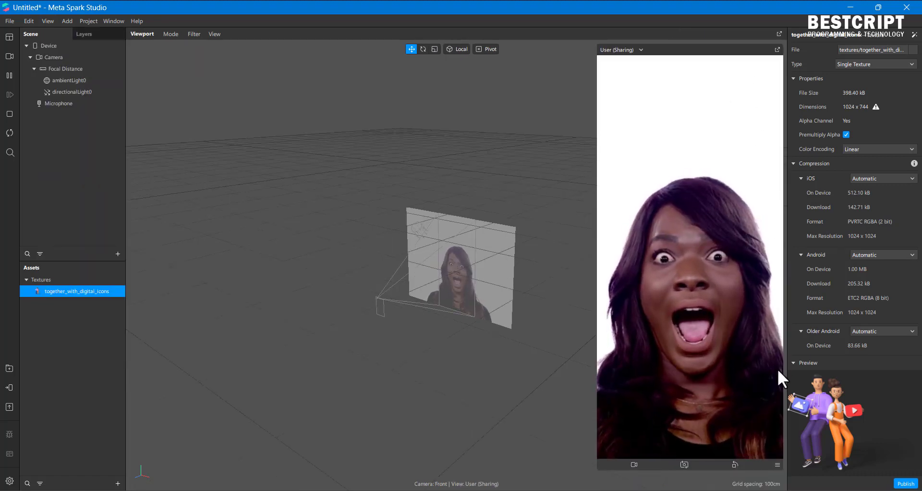
Check the simulator's list of available Android devices and close it without changing the selection
click(777, 464)
mouse_move(797, 454)
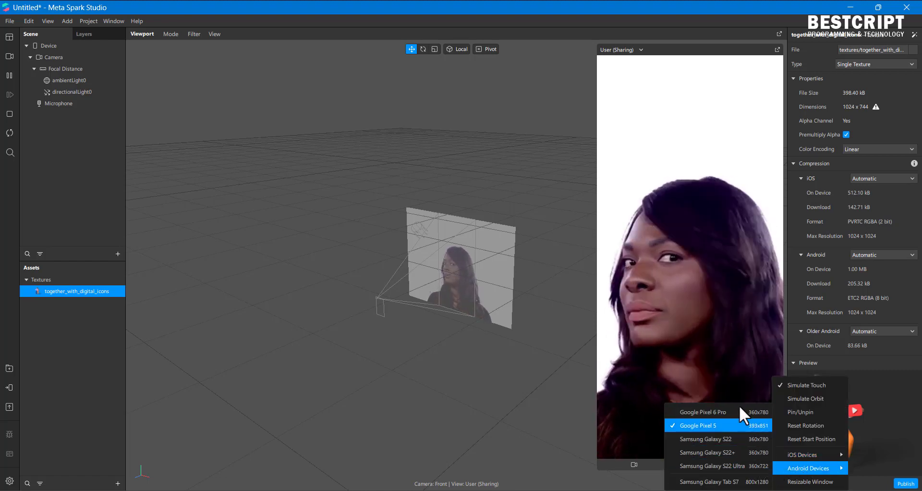
click(674, 53)
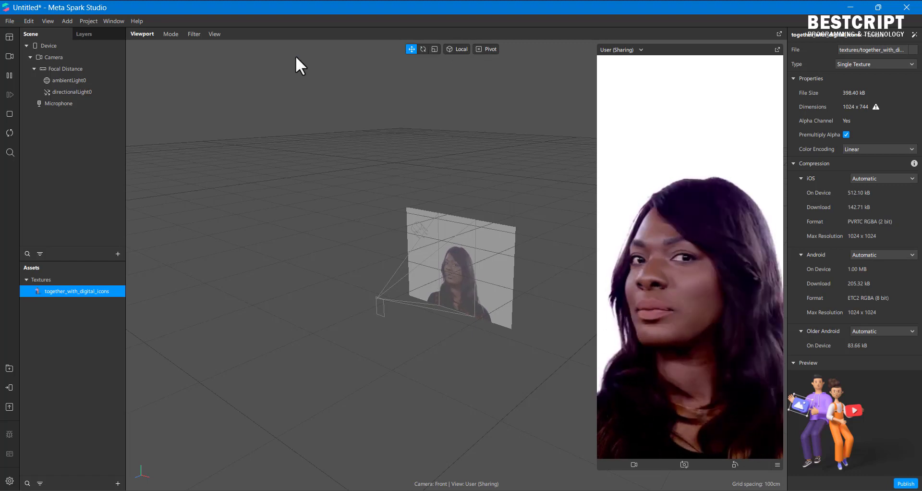
Open the AR Library and look through its Textures, Patch Assets and 3D Objects categories
click(8, 369)
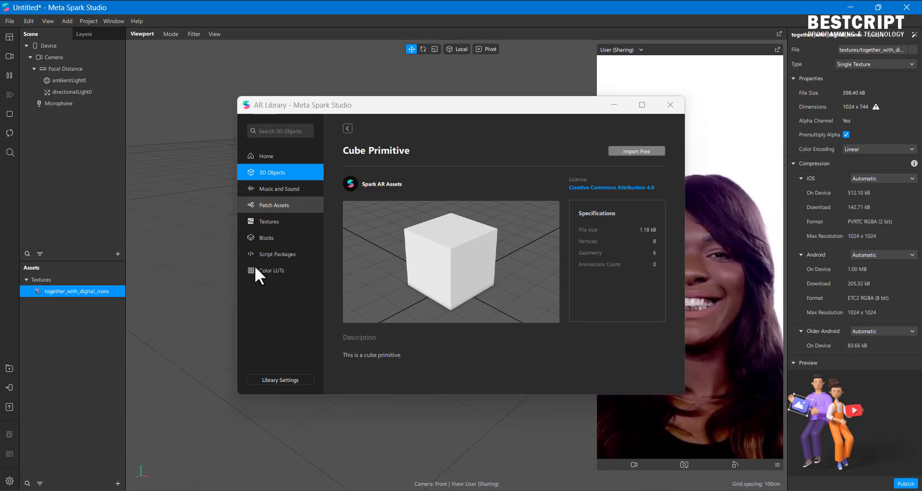
click(280, 224)
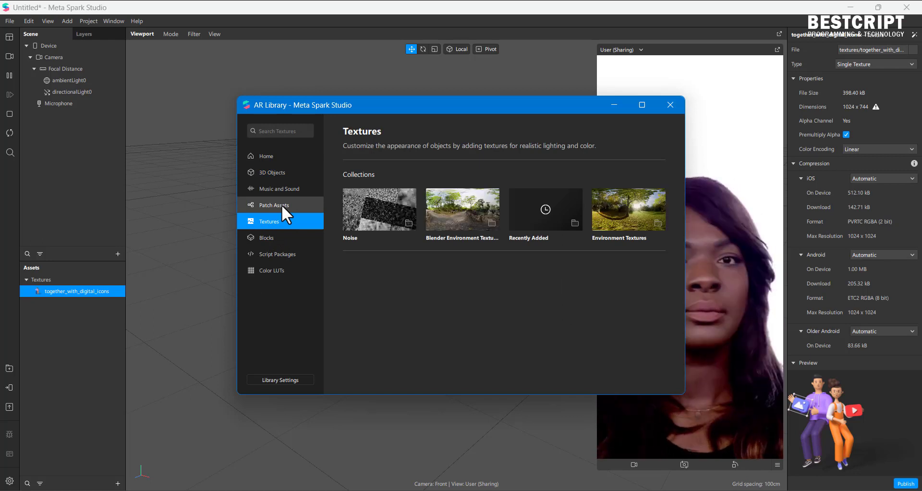
click(281, 204)
click(276, 173)
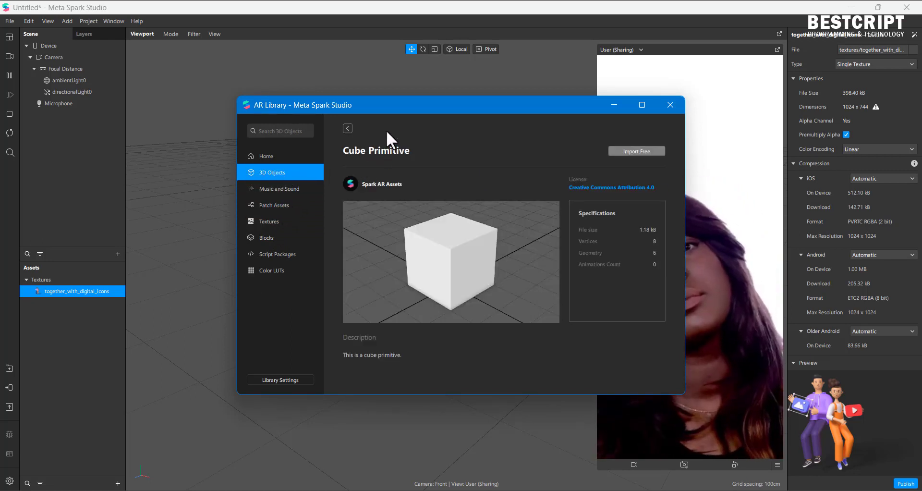
click(384, 90)
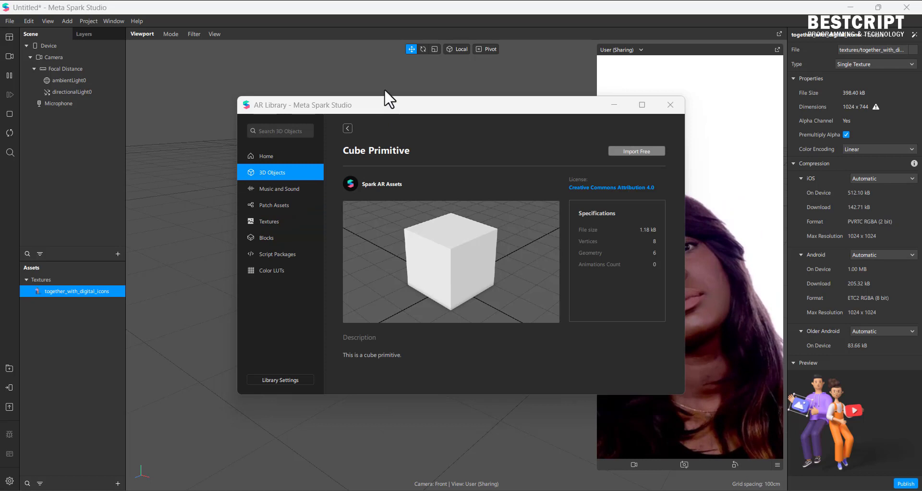
Browse the 3D Shapes collection in the AR Library and import the free Cube Primitive into the project
click(347, 128)
click(347, 128)
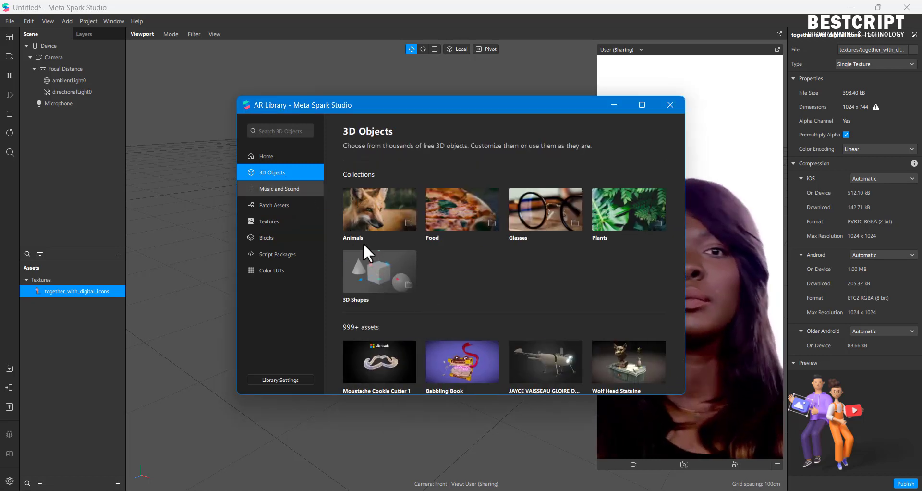
click(391, 266)
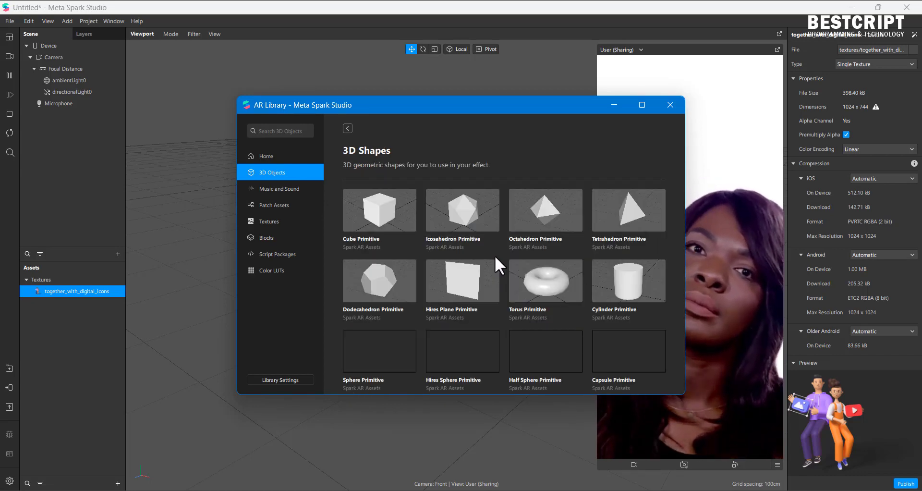
scroll(414, 305, down, 5)
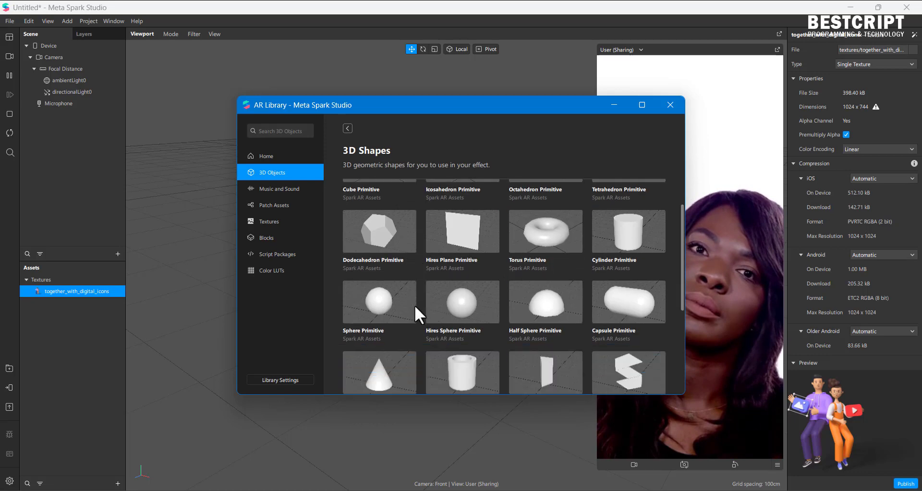
scroll(414, 304, up, 2)
scroll(414, 305, up, 3)
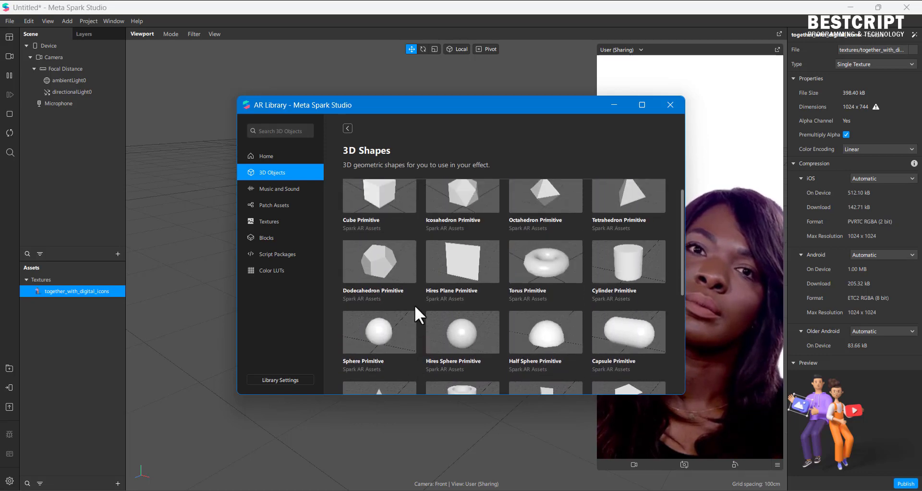
click(389, 212)
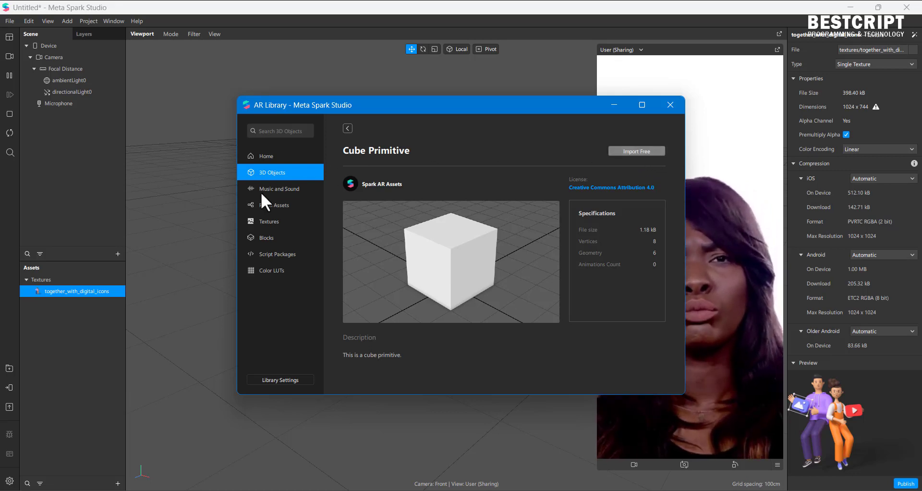
click(642, 151)
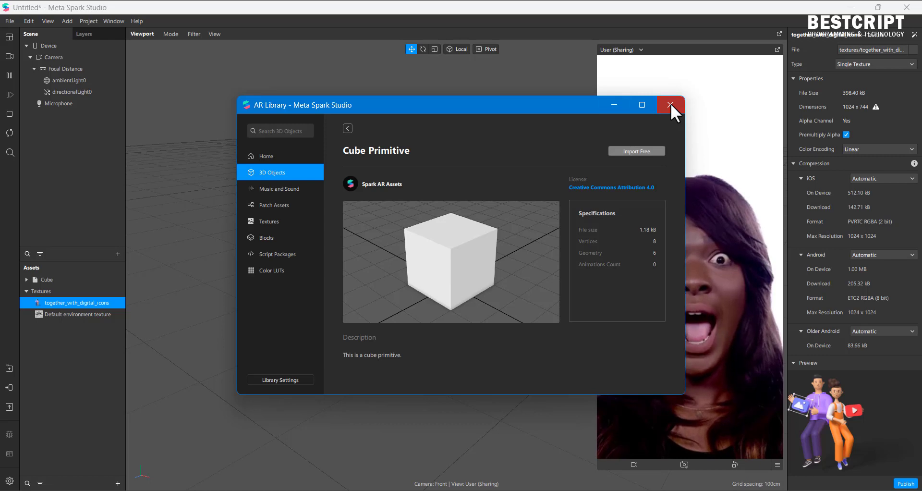
Look through the Music and Sound assets in the AR Library, and close the library
click(274, 189)
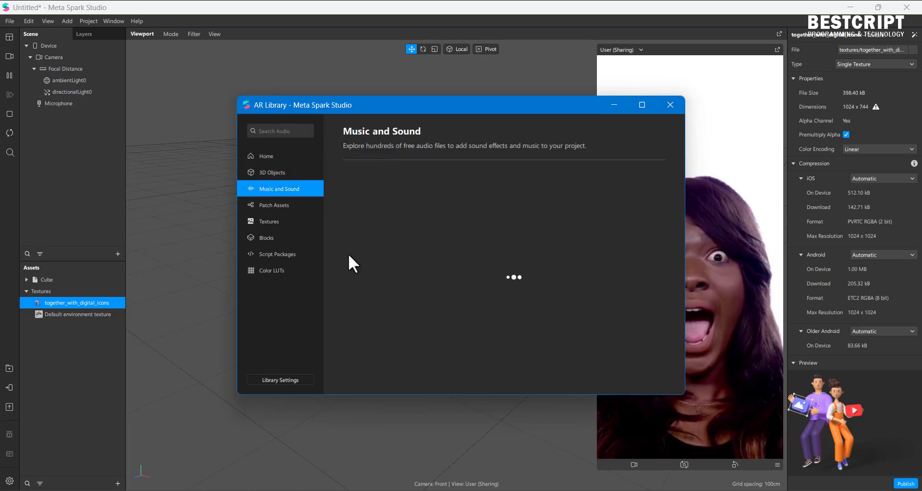
scroll(517, 252, down, 3)
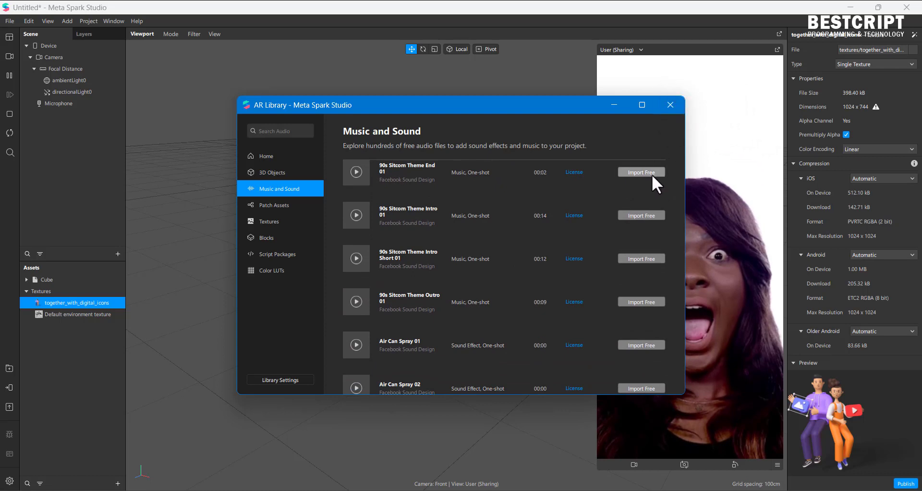
scroll(402, 183, up, 3)
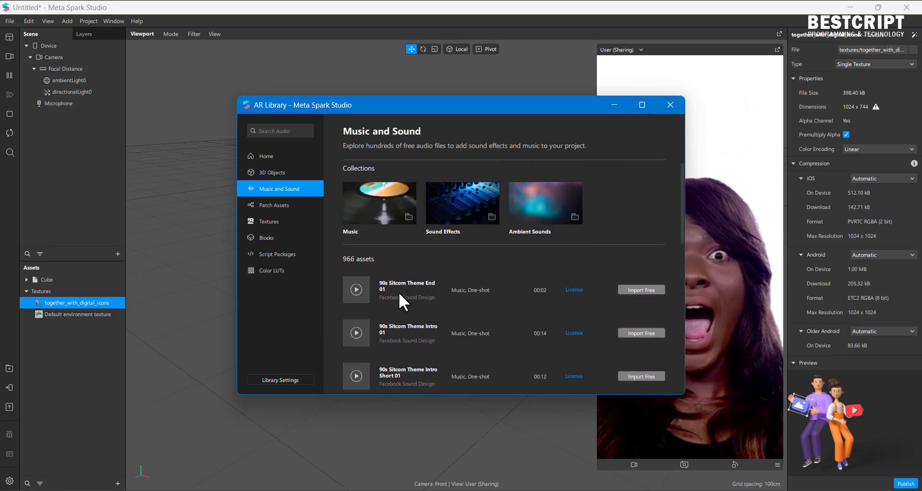
scroll(400, 288, down, 5)
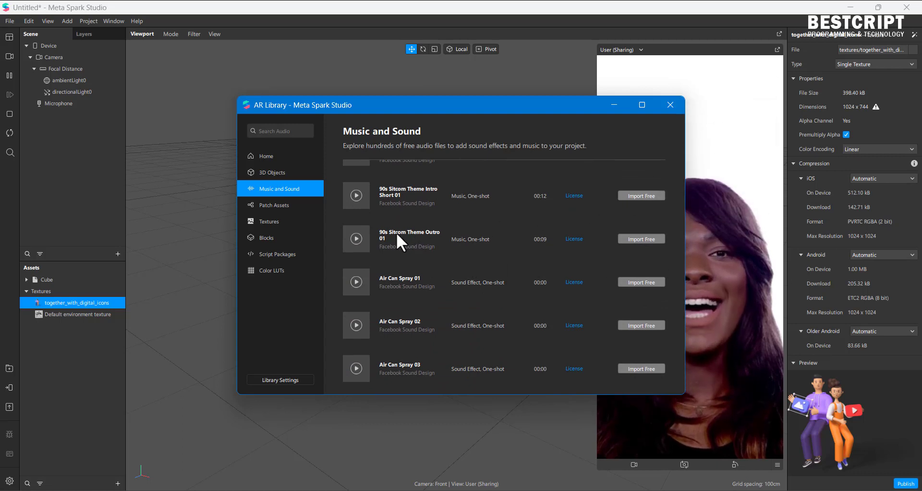
scroll(419, 238, up, 2)
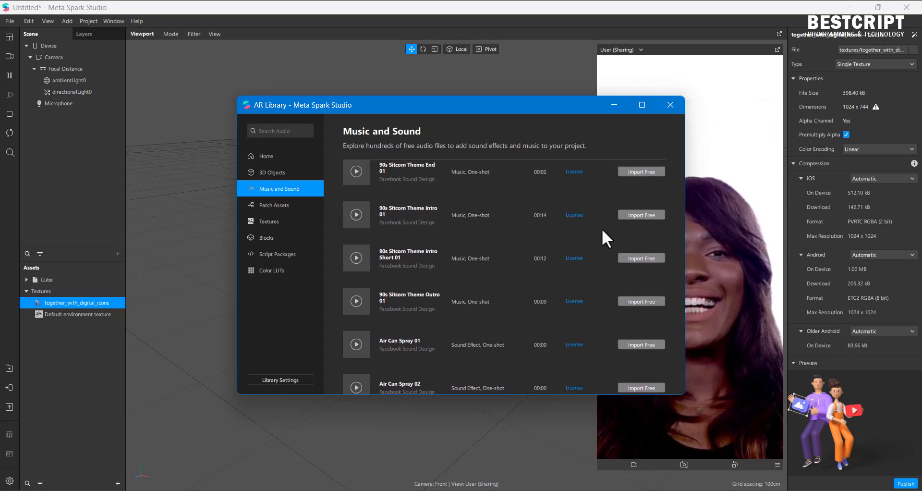
scroll(452, 231, up, 2)
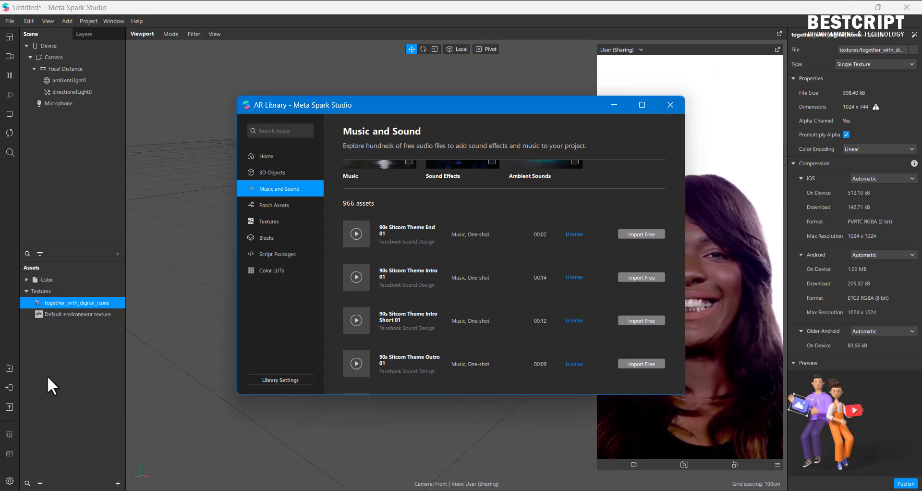
click(670, 105)
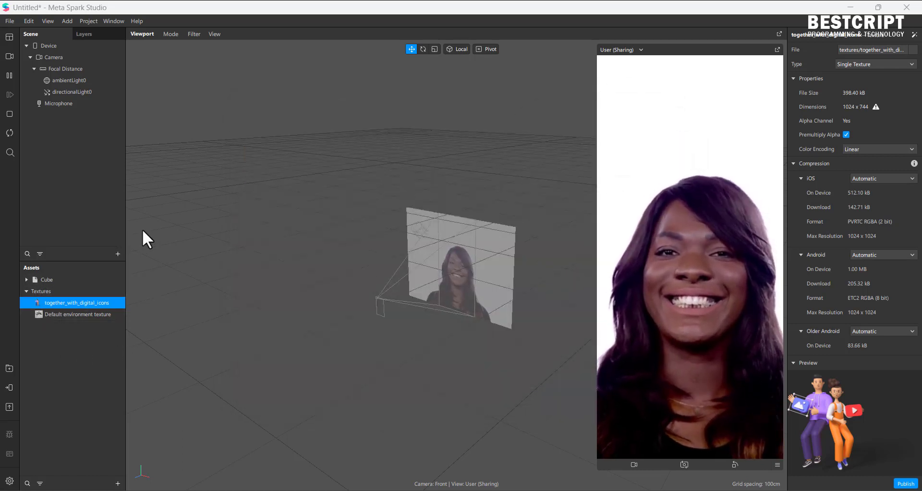
Place the imported Cube asset in the scene as a child of Focal Distance
click(39, 279)
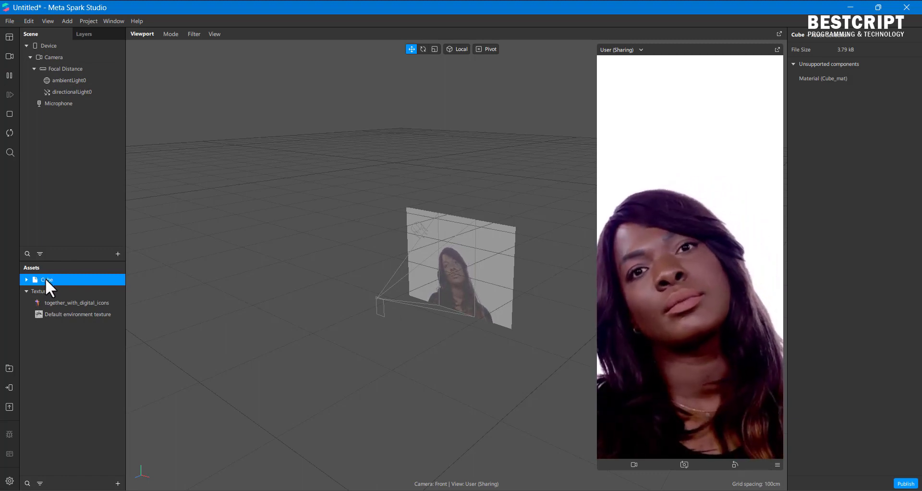
drag(41, 280, 67, 76)
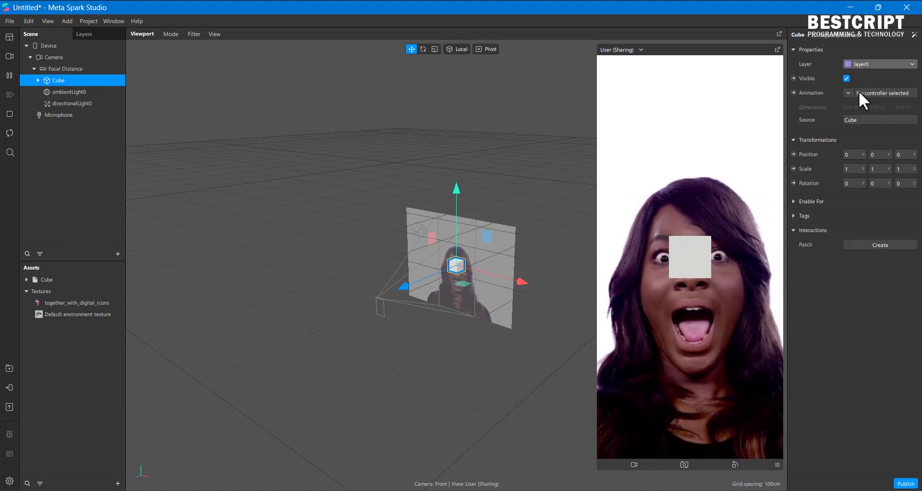
Inspect the properties of ambientLight0, the Cube and its nested mesh, and reselect the parent Cube
click(77, 90)
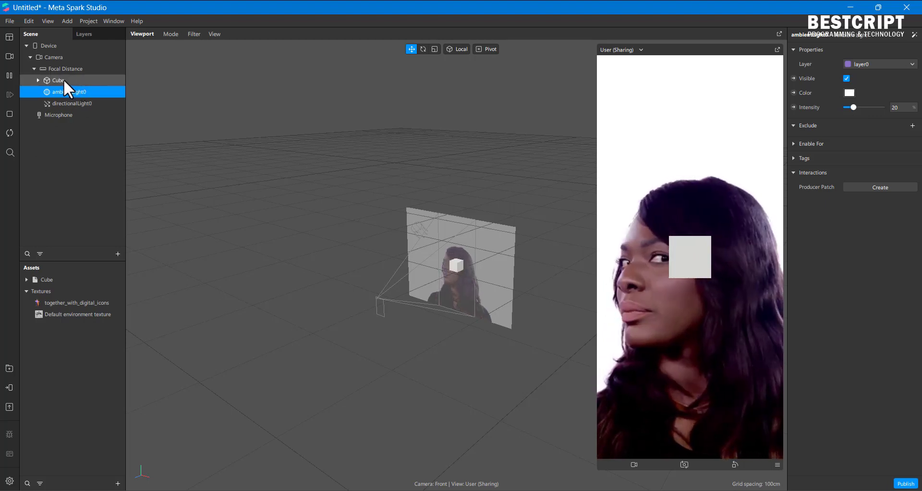
click(64, 79)
click(37, 81)
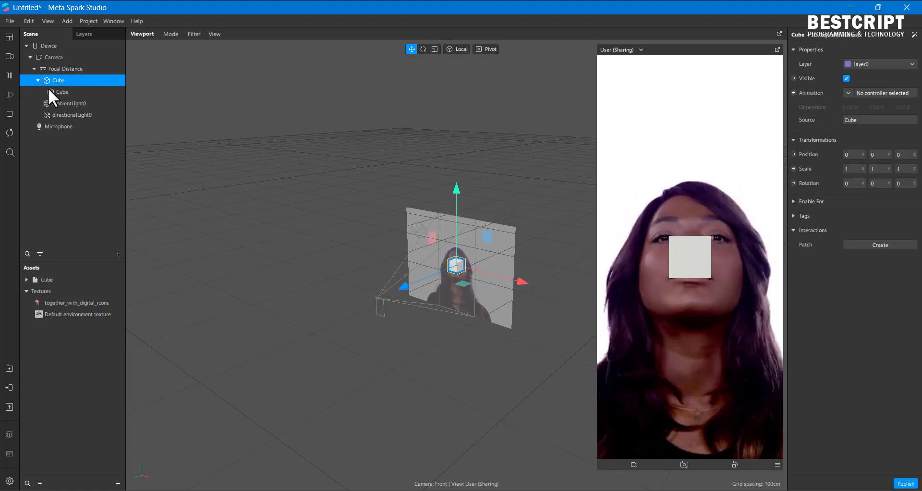
click(62, 91)
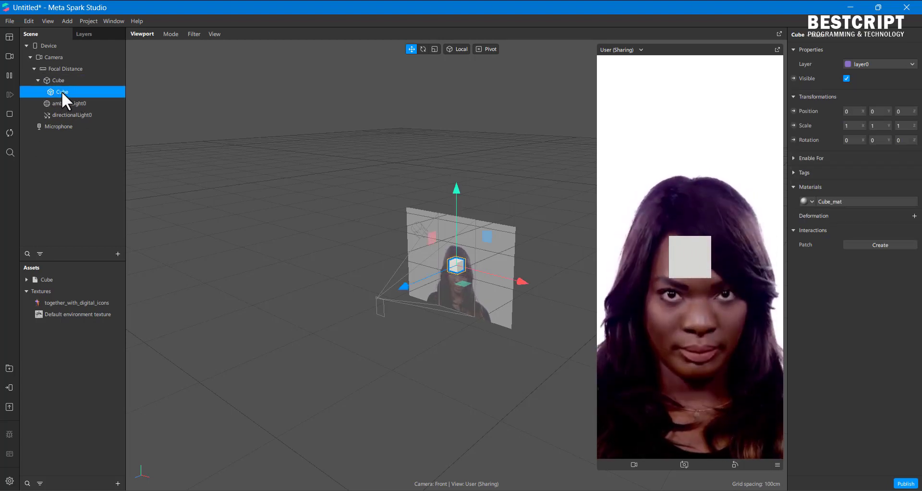
click(38, 81)
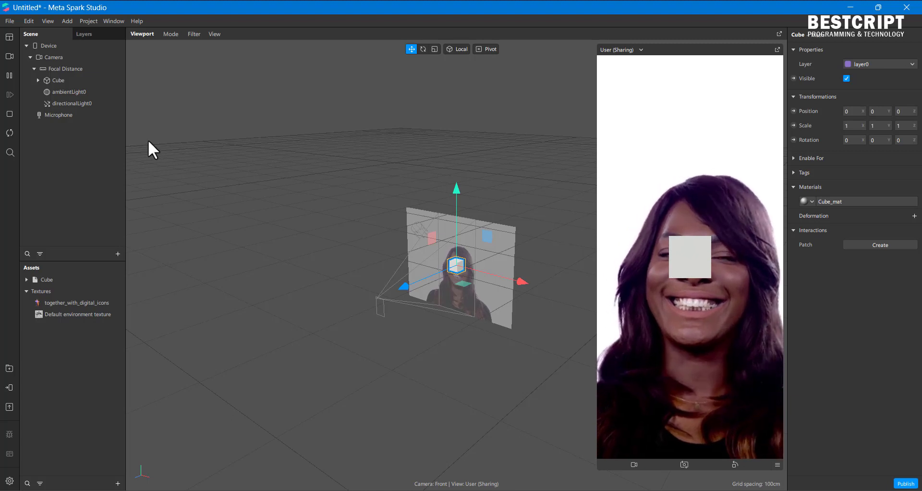
click(50, 80)
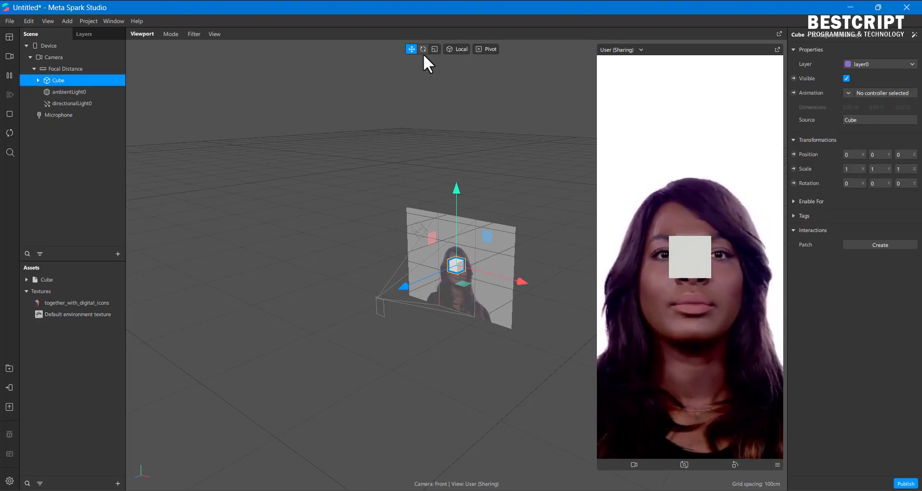
Check the viewport's object filter options and its projection and view direction options
click(198, 33)
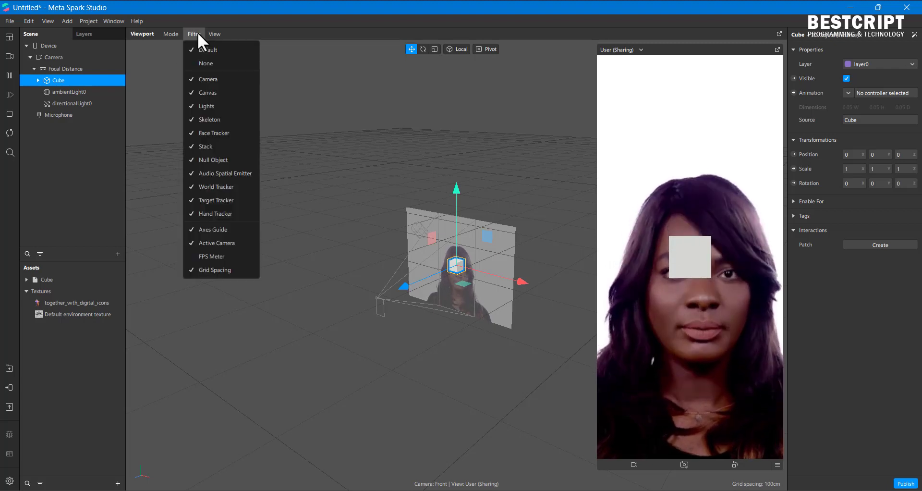
mouse_move(213, 35)
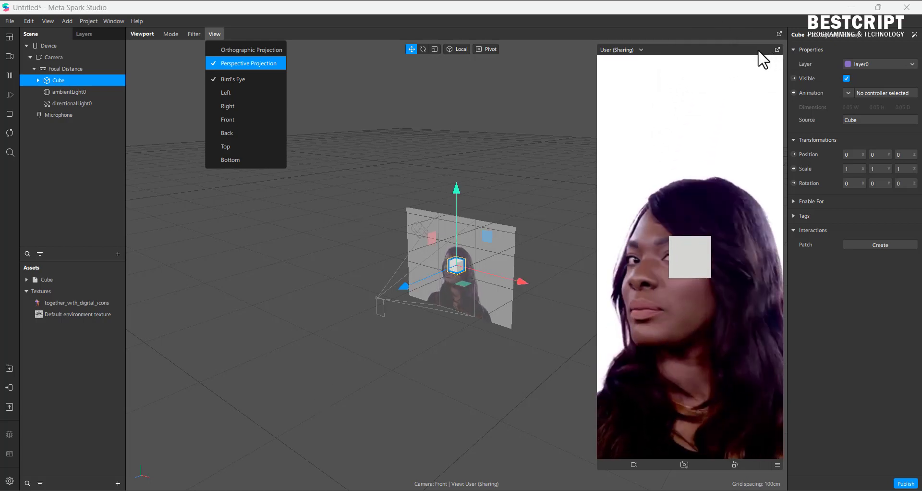
Switch the simulator device to iPhone 13 Pro and shrink the simulator preview to roughly half its width
click(777, 464)
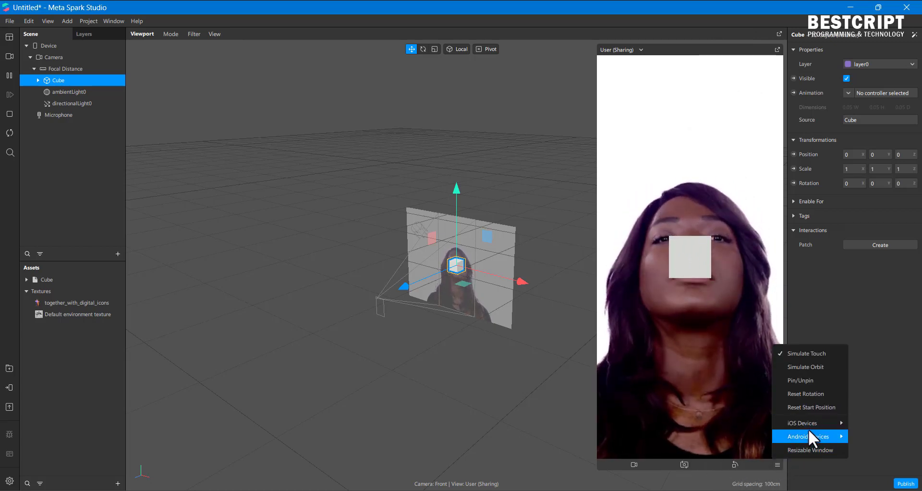
mouse_move(811, 423)
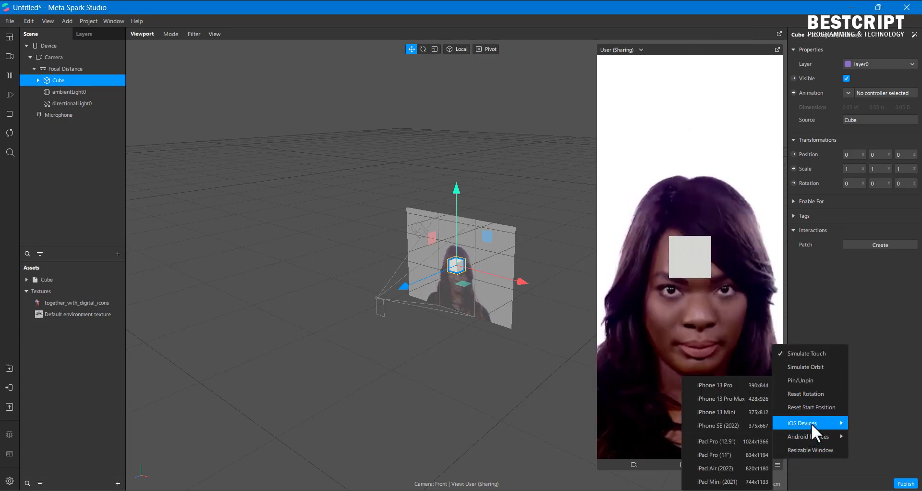
click(734, 383)
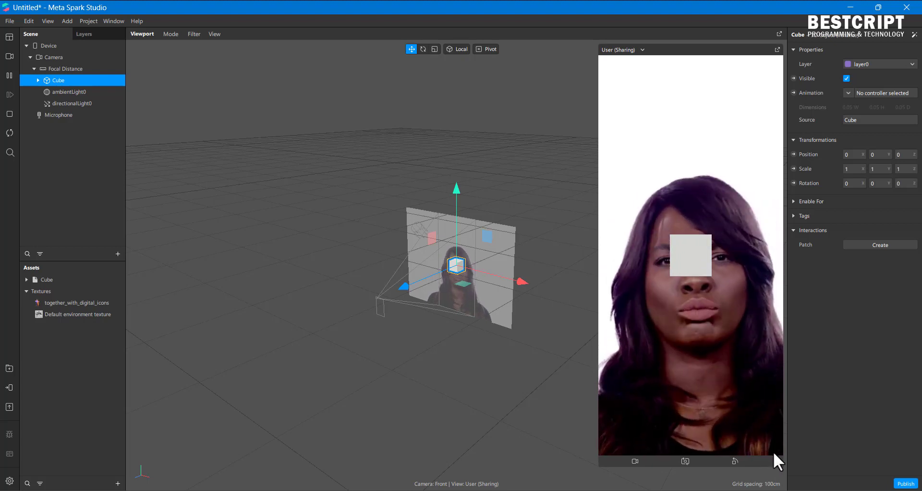
drag(595, 466, 688, 280)
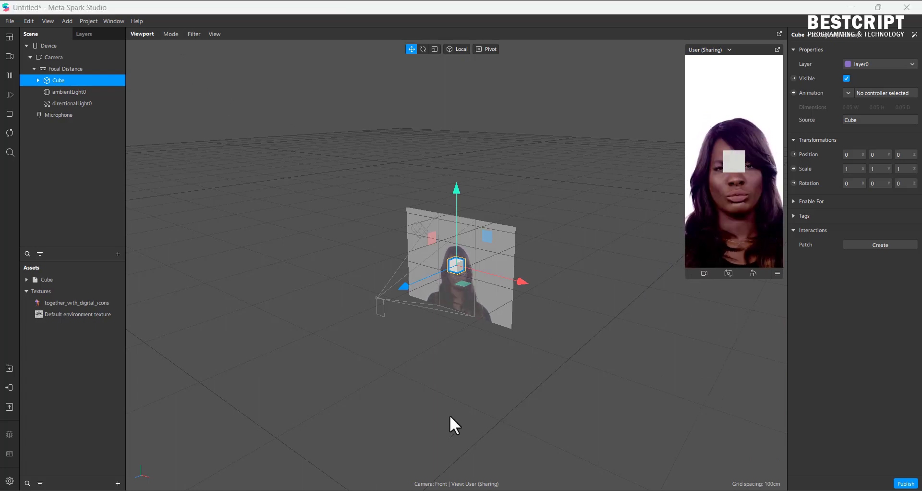
click(555, 37)
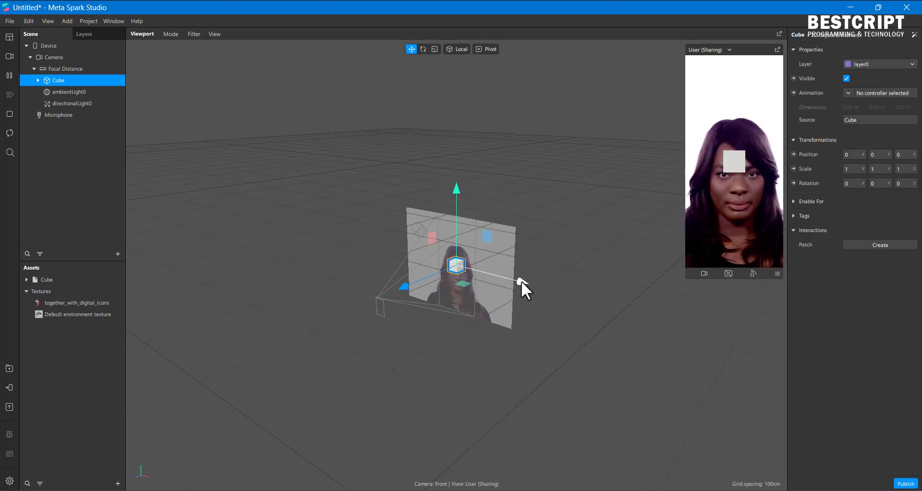
Move the Cube along its three axes to a position of about -0.007, -0.065, -0.064
mouse_move(522, 280)
mouse_down()
mouse_move(540, 280)
mouse_move(502, 279)
mouse_move(522, 281)
mouse_up()
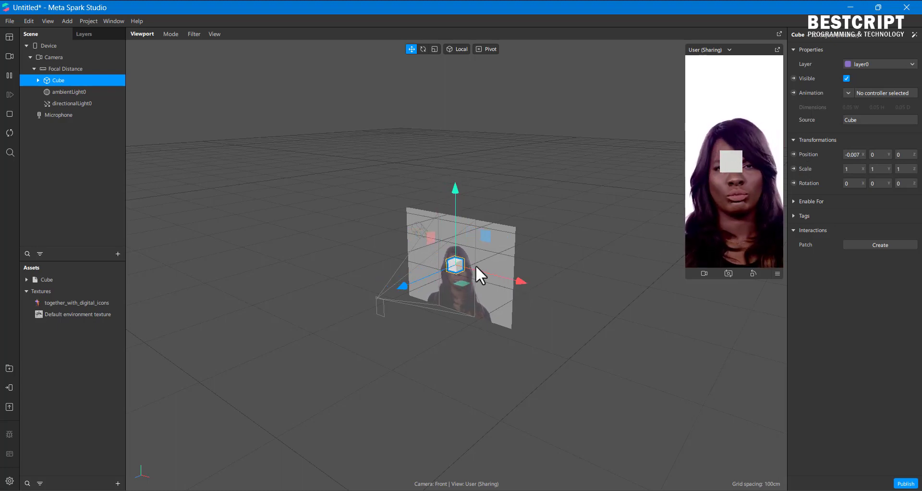
mouse_move(455, 188)
mouse_down()
mouse_move(455, 173)
mouse_move(454, 201)
mouse_up()
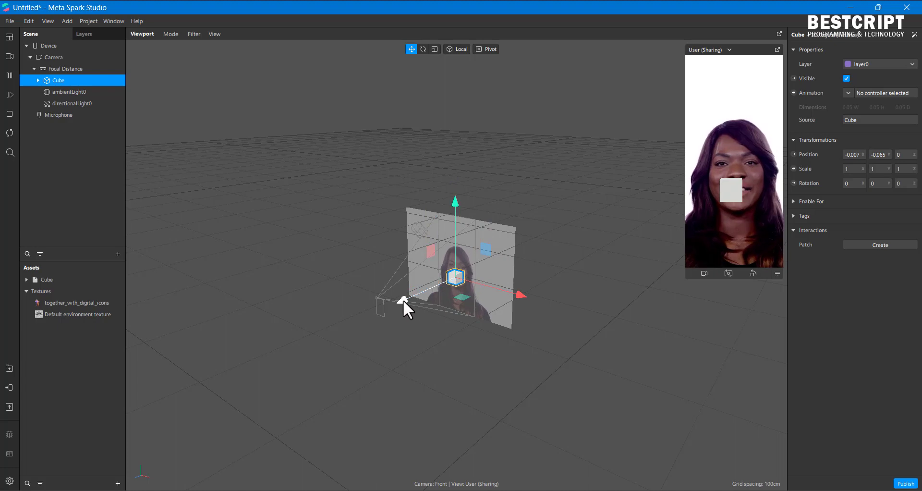
drag(403, 300, 389, 243)
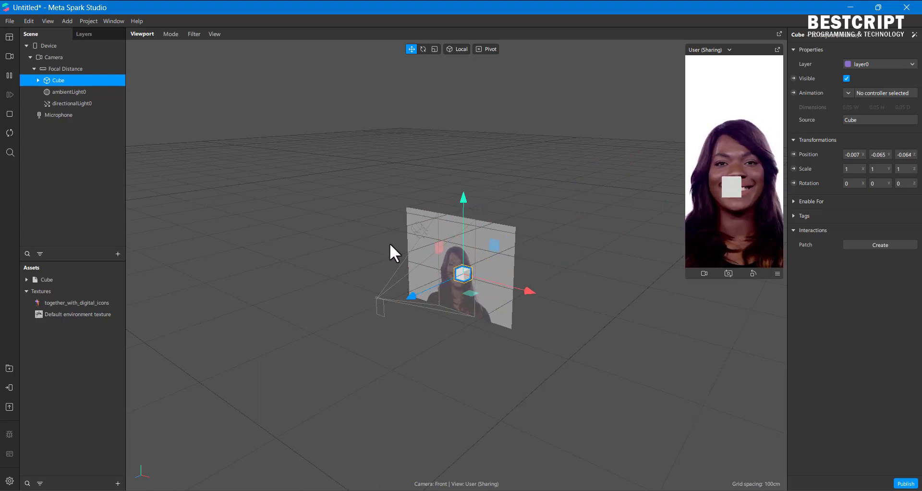
Rotate the Cube freely to about -33, -21.6 and 10.4 degrees
click(423, 49)
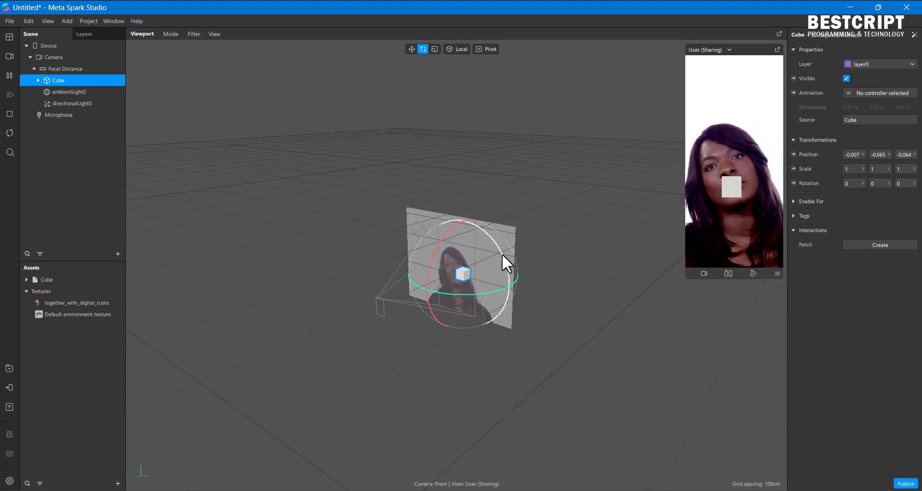
drag(501, 253, 410, 273)
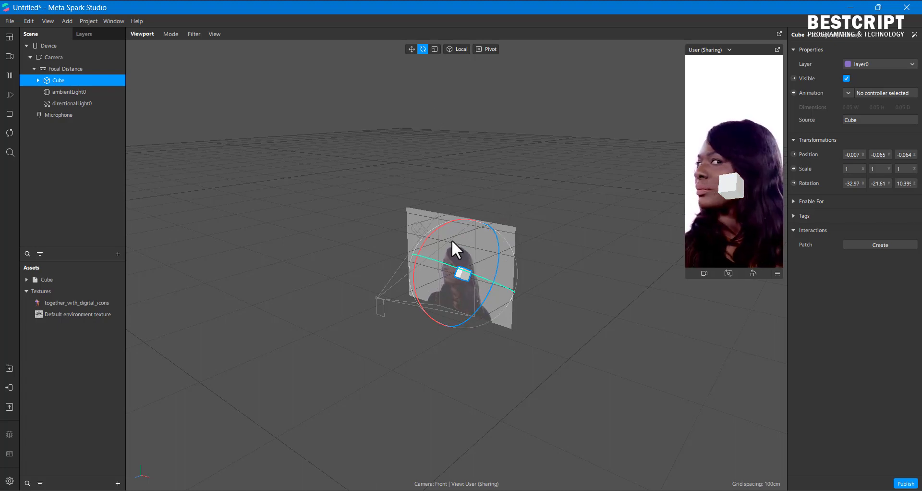
click(411, 49)
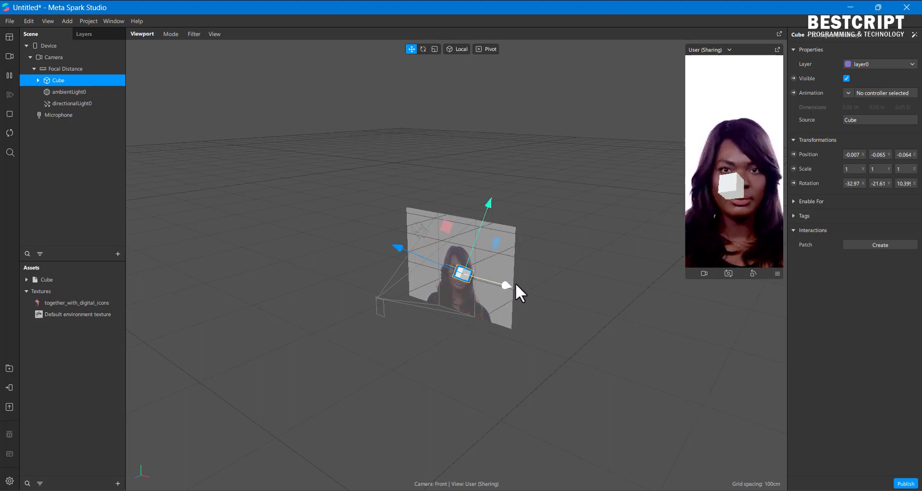
Scale the Cube unevenly to about 1.09 in X, 1.25 in Y and 1.83 in Z
click(435, 49)
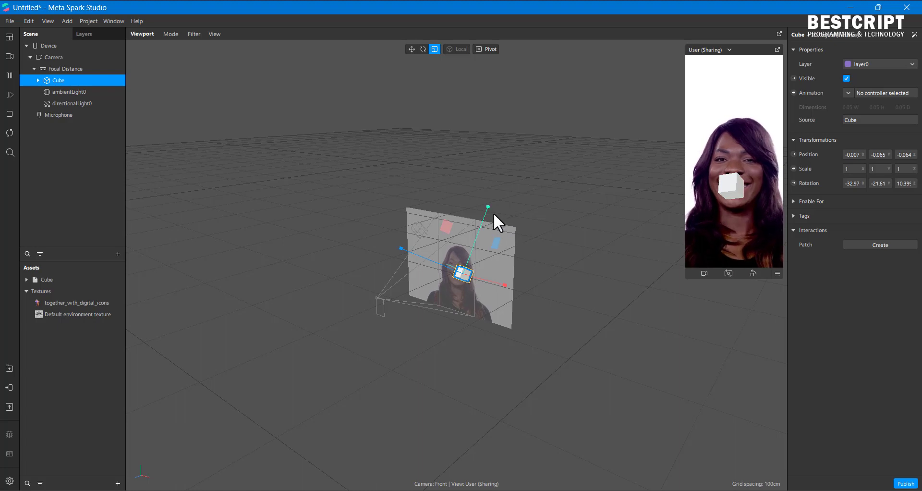
drag(489, 204, 537, 108)
drag(522, 142, 473, 283)
drag(398, 248, 257, 240)
drag(308, 250, 332, 256)
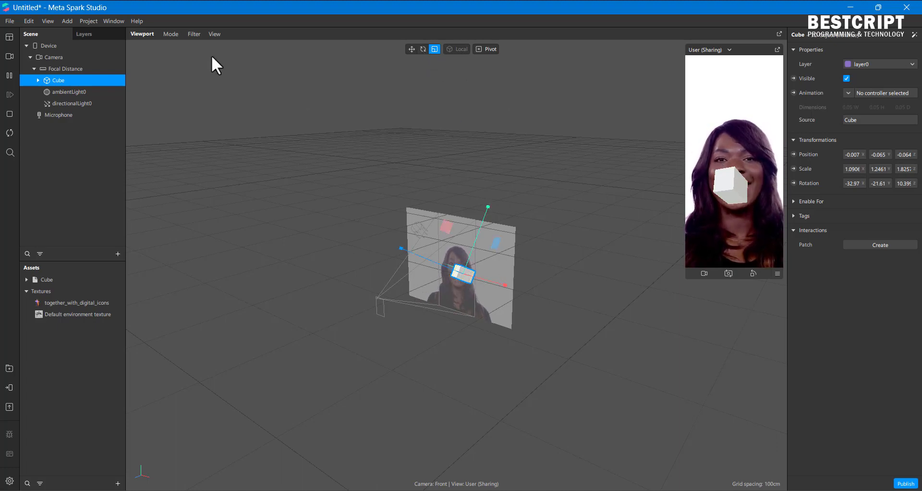
Switch the viewport to Edit 2D Objects mode and move the Cube up to a position of about -0.010, -0.024, -0.087
click(167, 35)
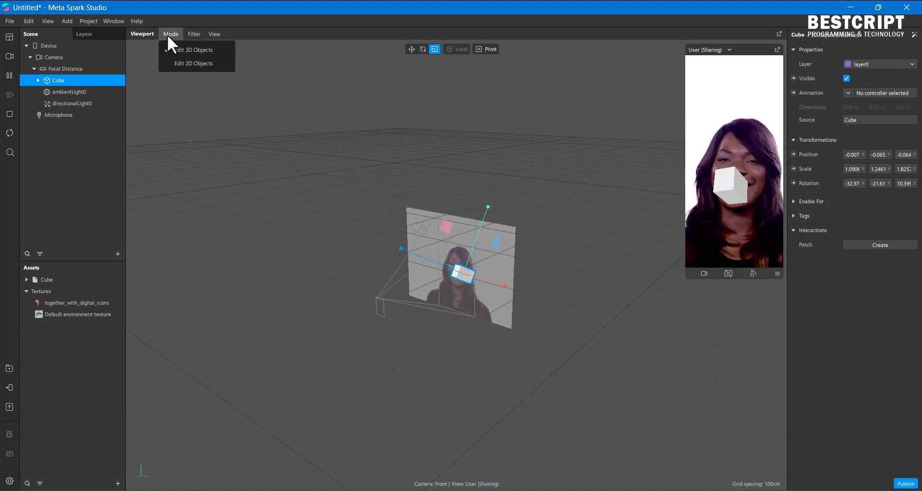
click(181, 62)
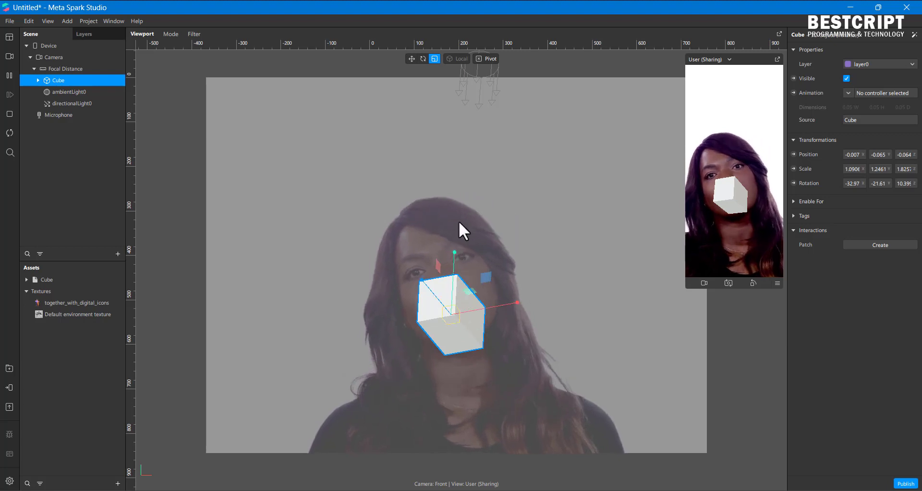
click(411, 59)
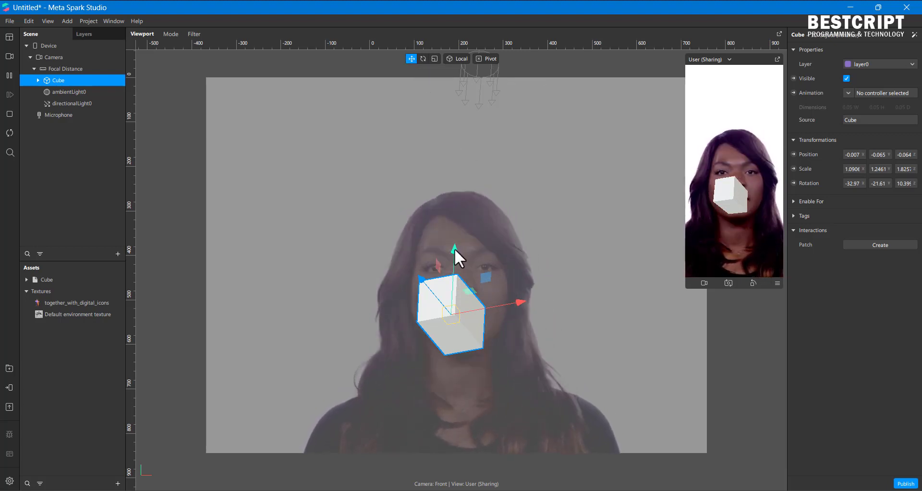
drag(454, 248, 454, 280)
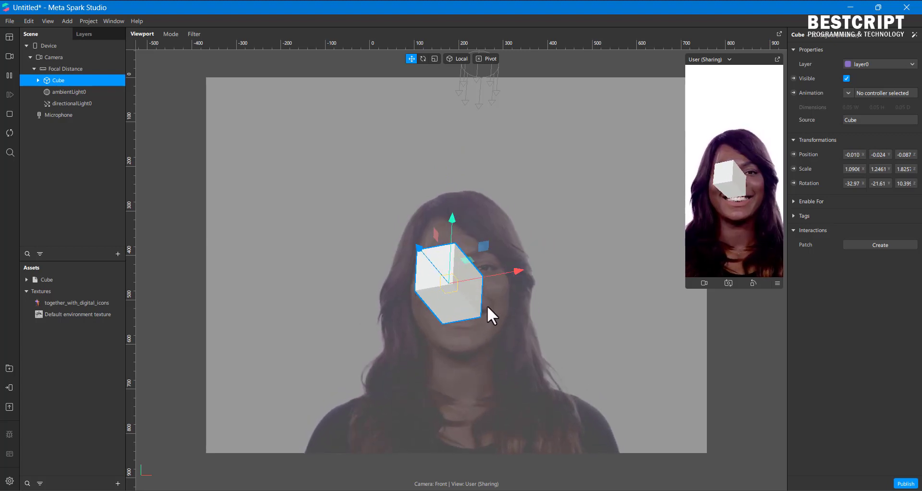
Return the viewport to Edit 3D Objects mode and deselect the Cube
click(169, 33)
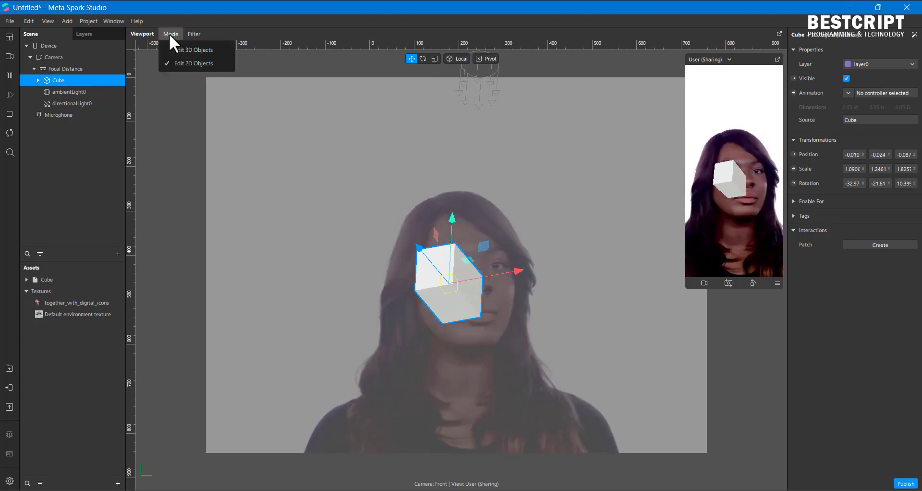
click(186, 48)
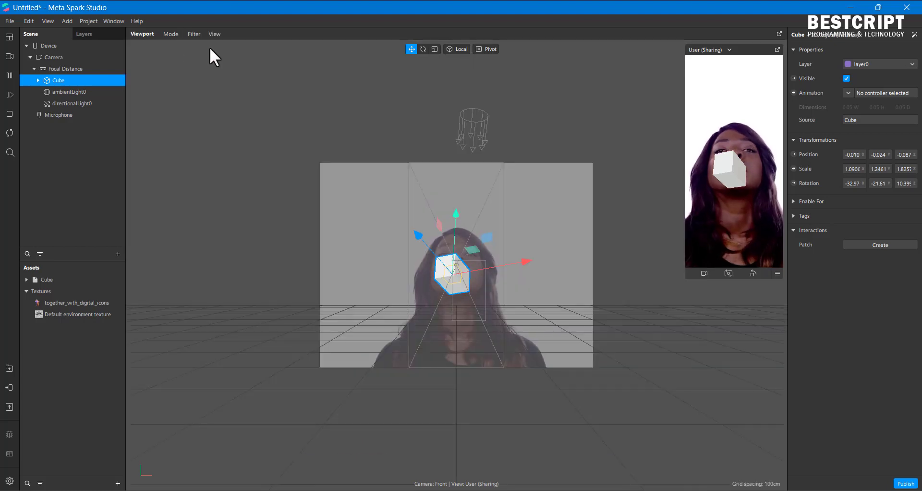
click(165, 35)
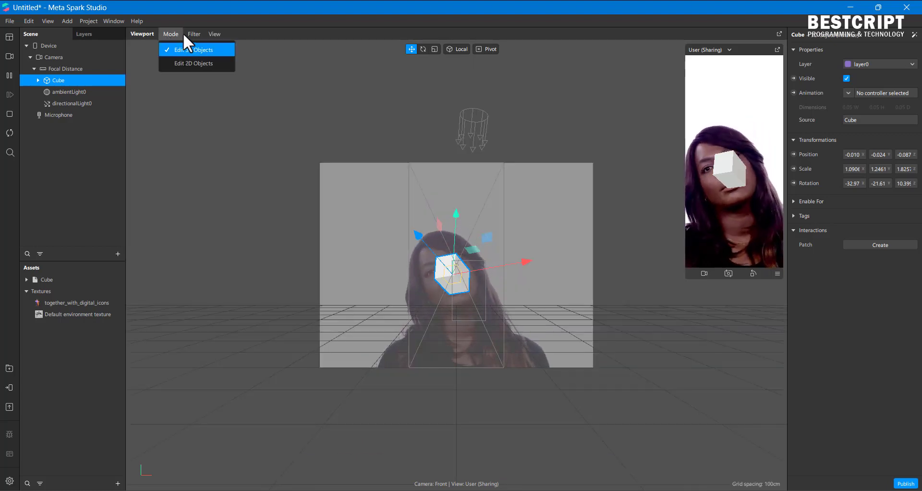
click(524, 194)
click(513, 195)
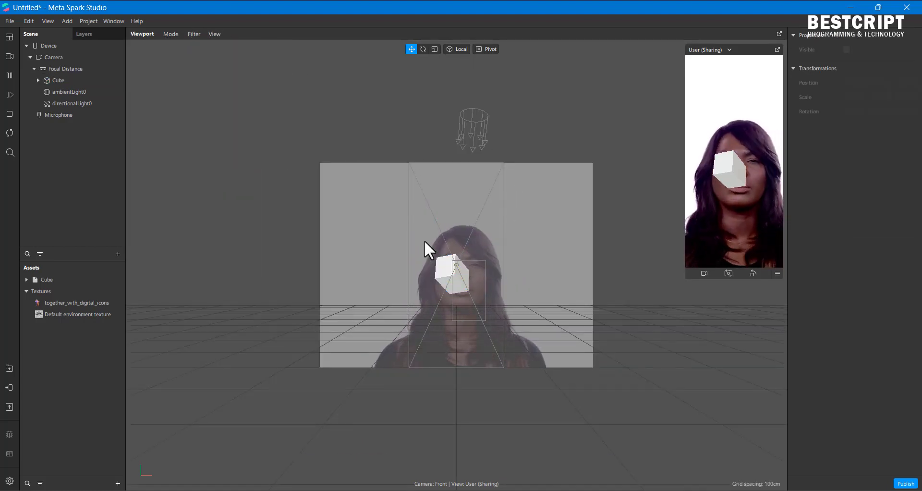
Move directionalLight0 to a position of about 0.03, 0.24, 0.29 and set its intensity to 95%
click(470, 127)
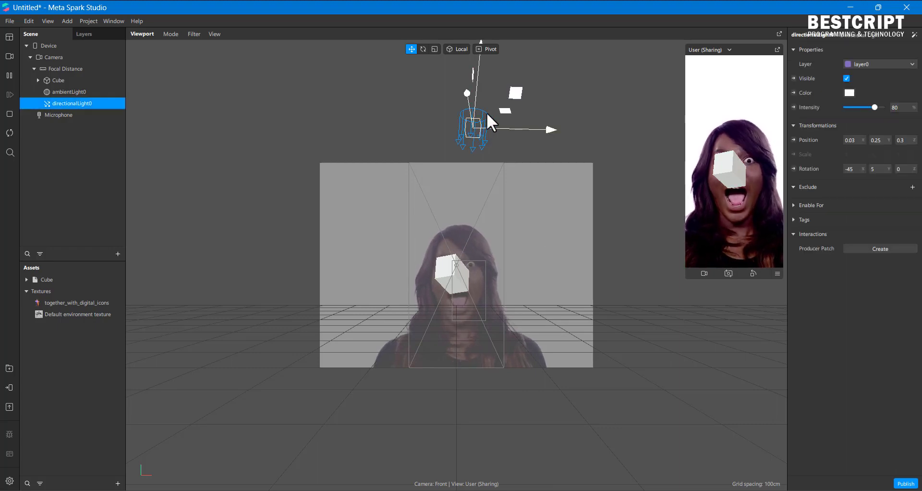
drag(487, 115, 465, 98)
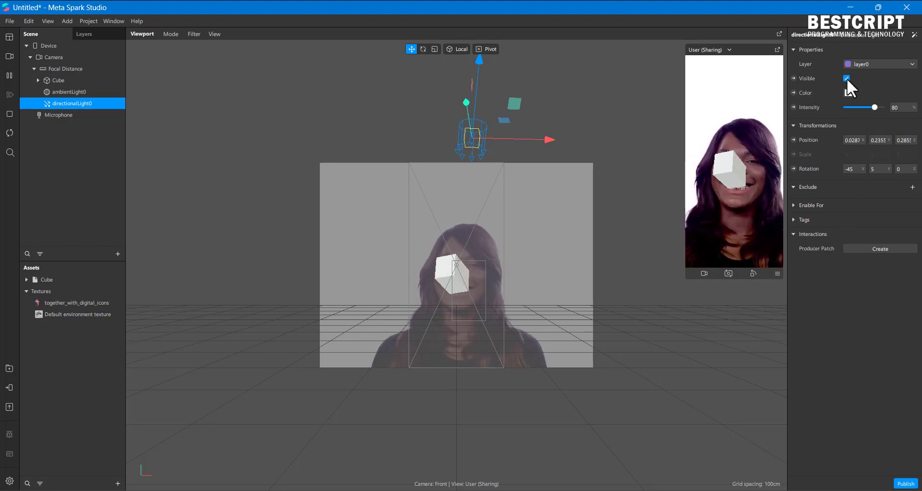
mouse_move(873, 107)
mouse_down()
mouse_move(825, 106)
mouse_move(879, 109)
mouse_up()
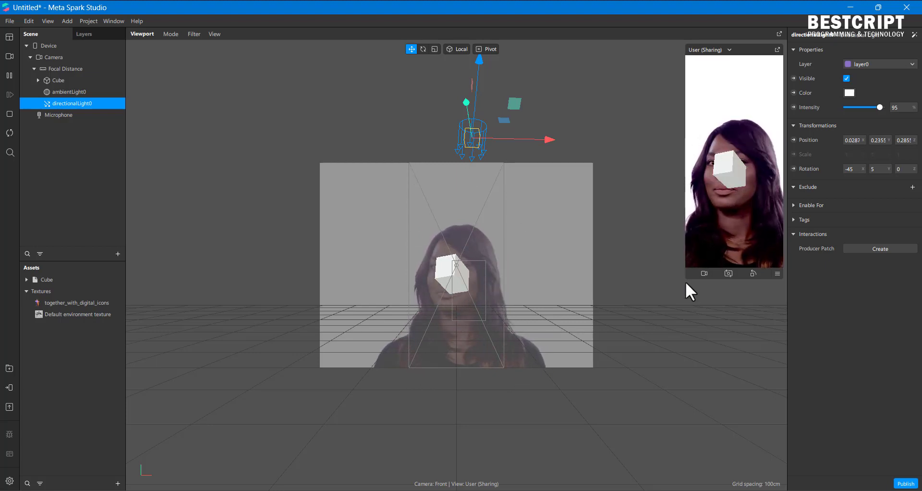
Enlarge the simulator preview, and look over the Learn list of walkthroughs and video tutorials
drag(684, 281, 648, 323)
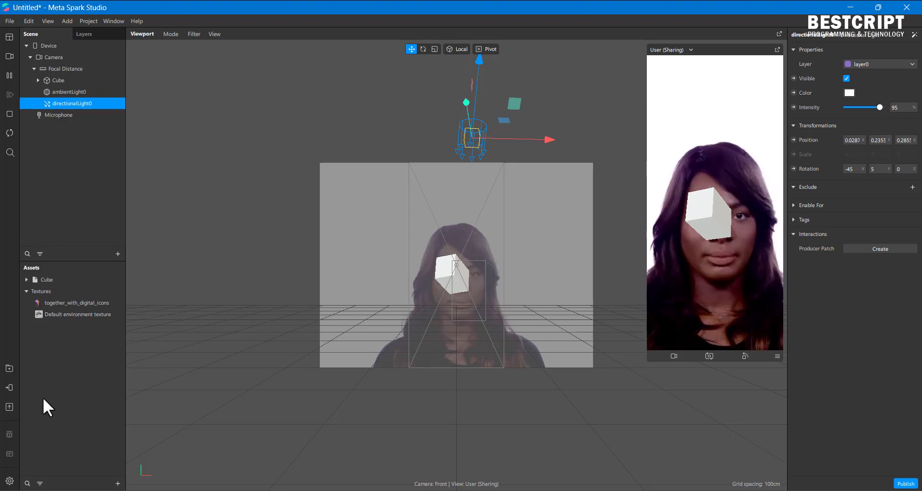
click(10, 453)
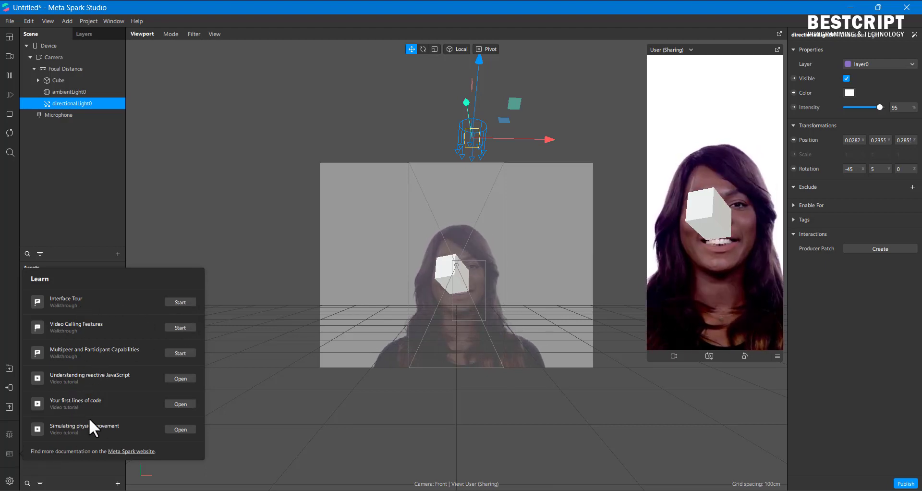
click(246, 229)
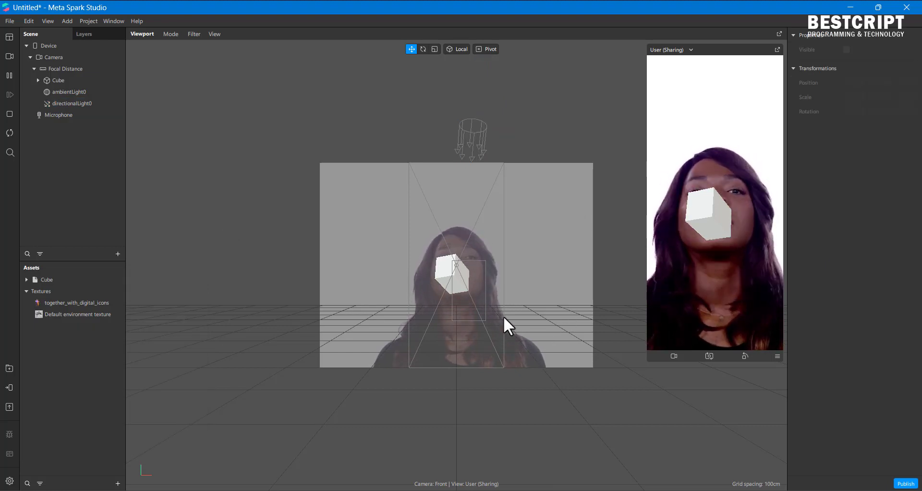
Review the viewport's editing mode and object filter options
click(165, 36)
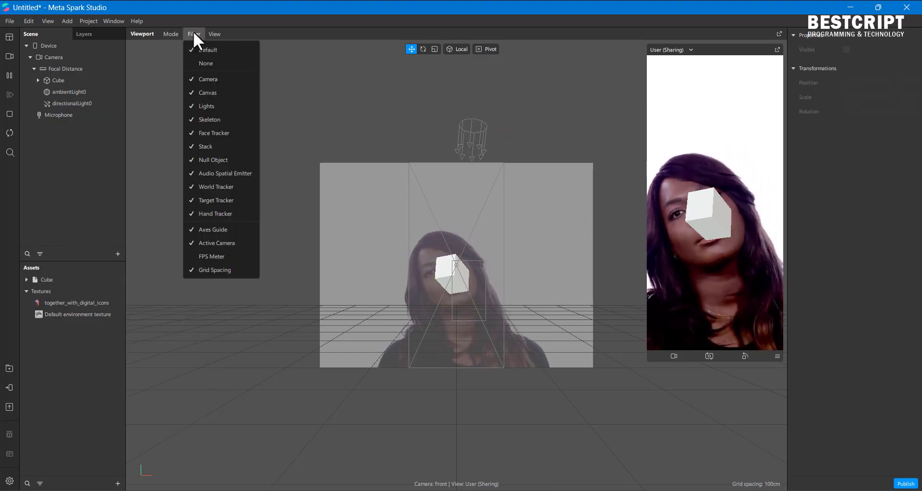
click(193, 31)
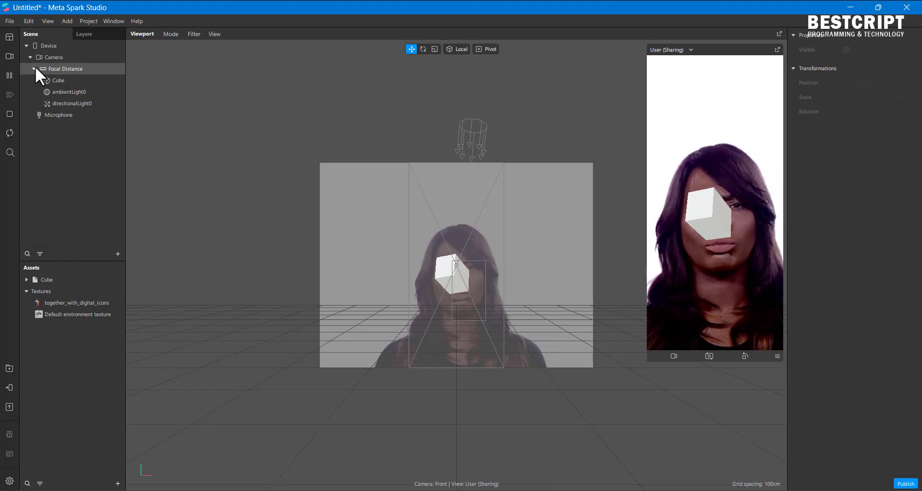